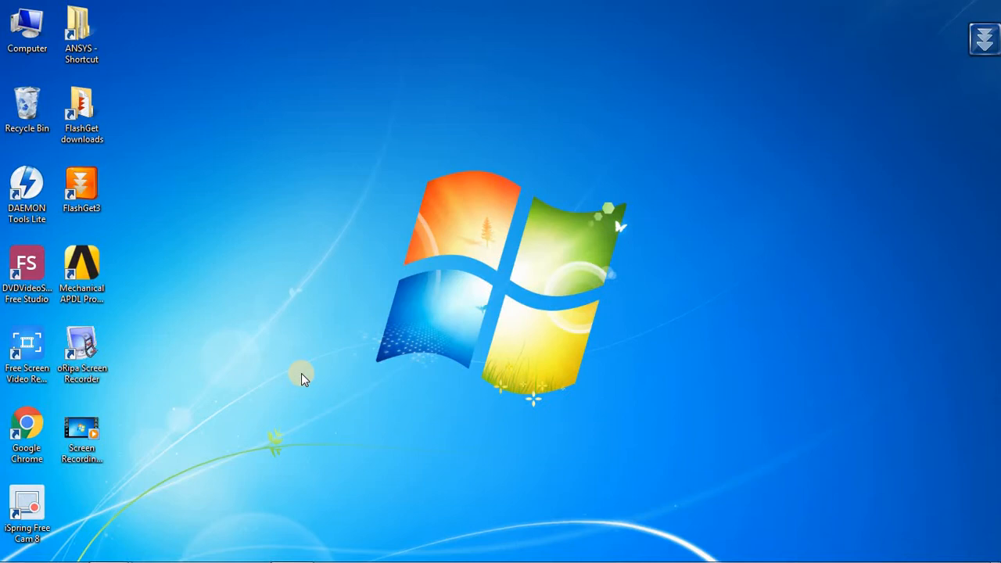
# Launch the Mechanical APDL Product Launcher with administrator rights.
pyautogui.rightClick(97, 283)
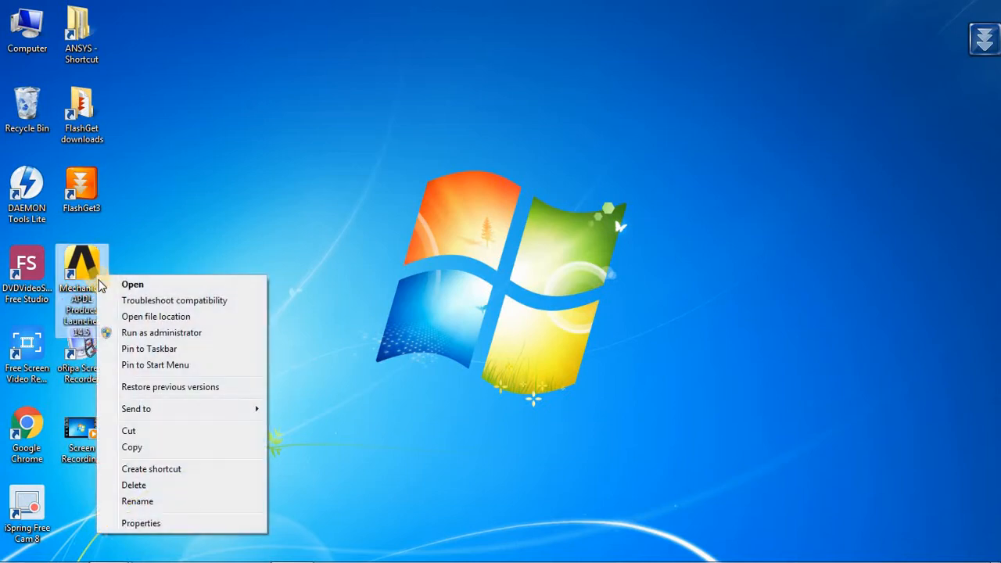
pyautogui.click(110, 333)
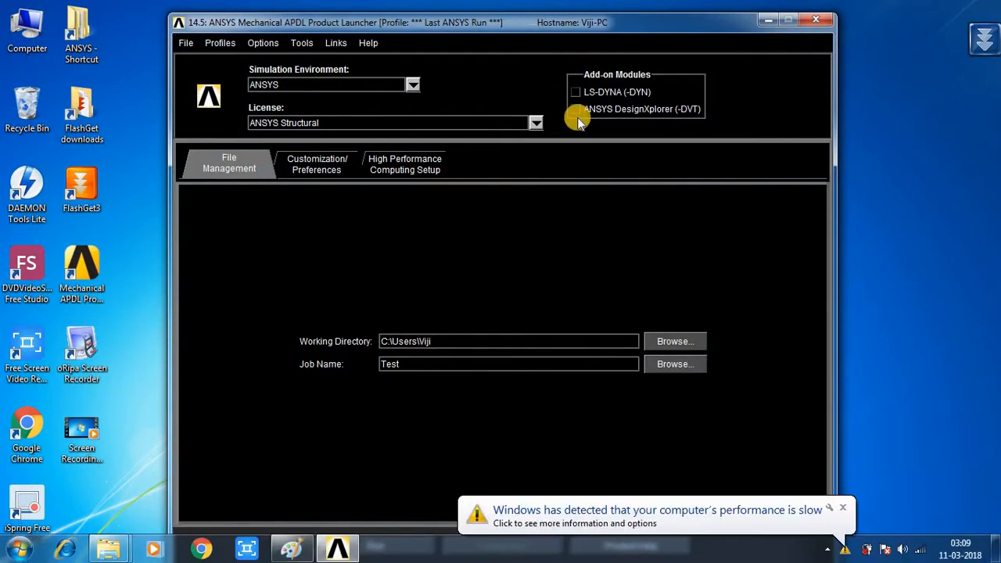
# Dismiss the performance notification and choose ANSYS Structural as the license.
pyautogui.click(845, 510)
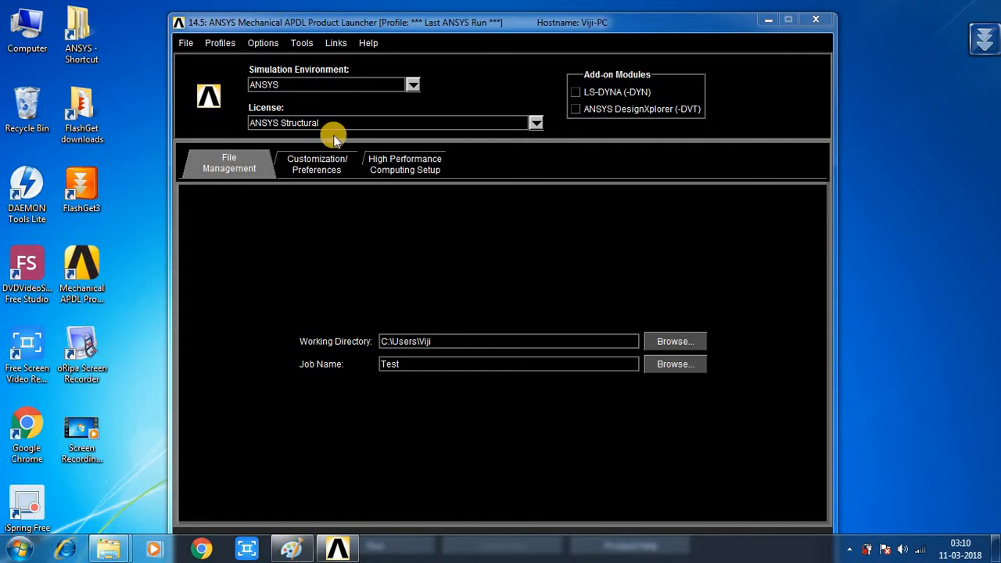
pyautogui.click(535, 125)
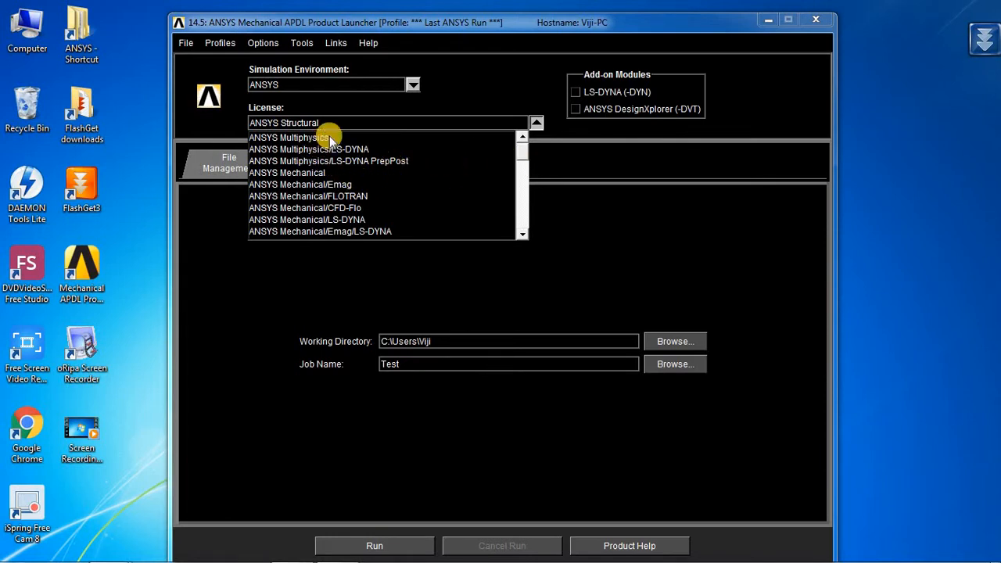
pyautogui.click(463, 128)
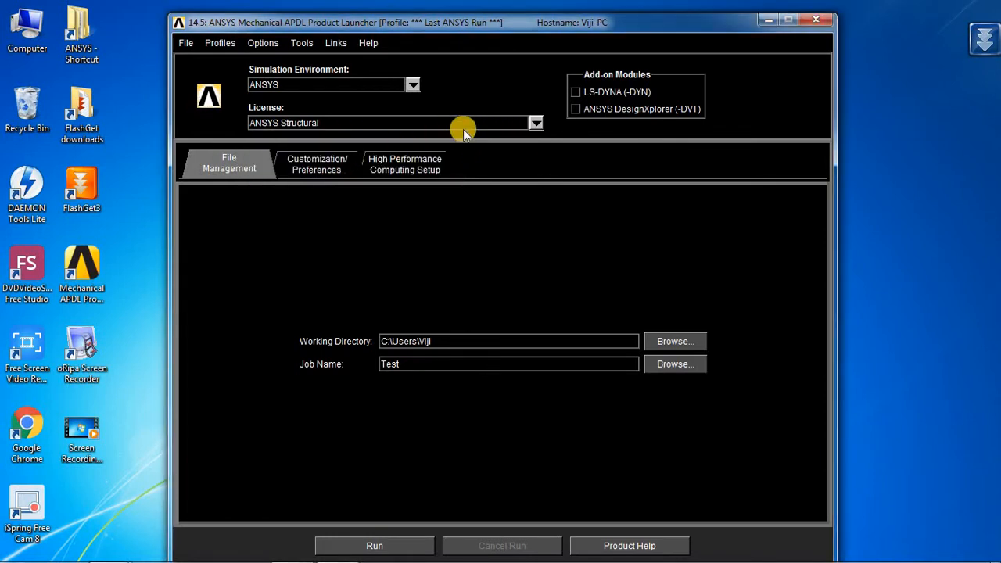
pyautogui.click(535, 125)
pyautogui.moveTo(521, 183)
pyautogui.mouseDown()
pyautogui.moveTo(521, 196)
pyautogui.moveTo(523, 178)
pyautogui.mouseUp()
pyautogui.scroll(1, 522, 178)
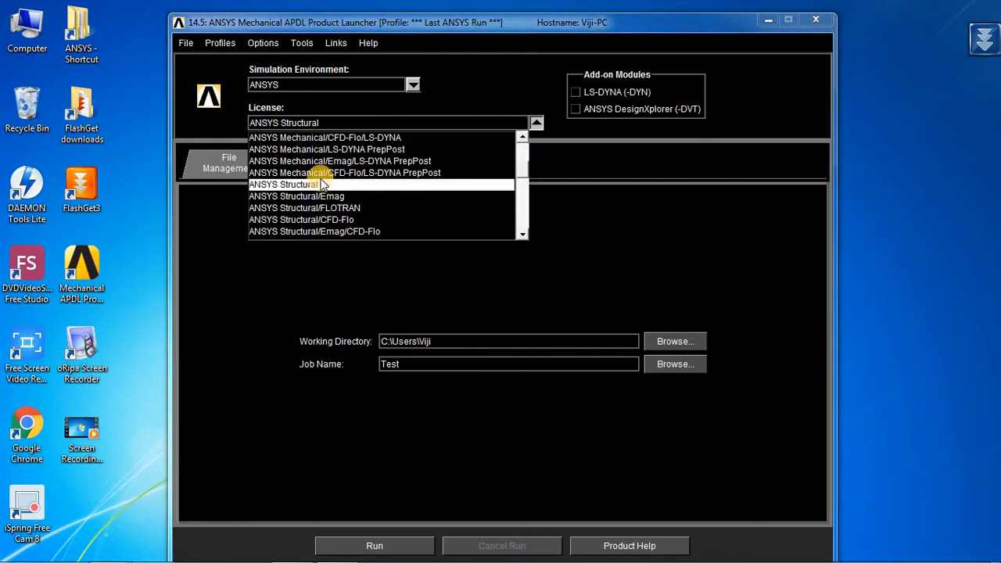
pyautogui.click(406, 185)
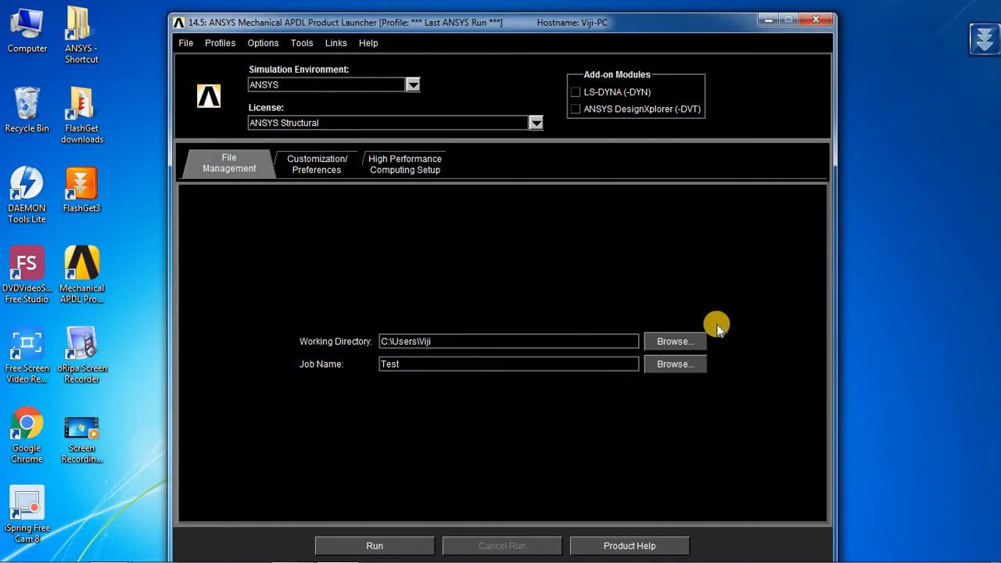
# Set the job name to demo and run Mechanical APDL.
pyautogui.moveTo(420, 366); pyautogui.dragTo(377, 367)
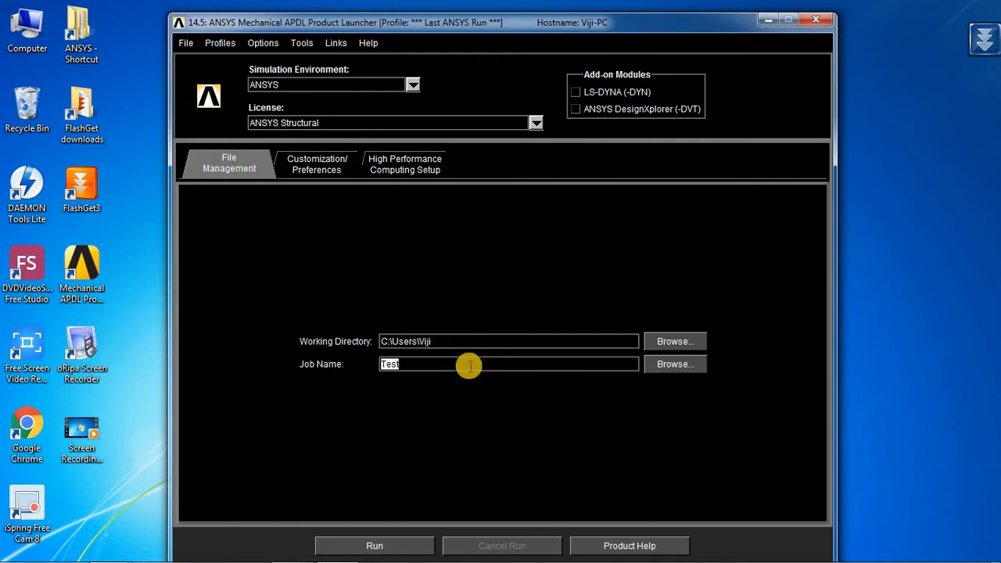
pyautogui.doubleClick(380, 367)
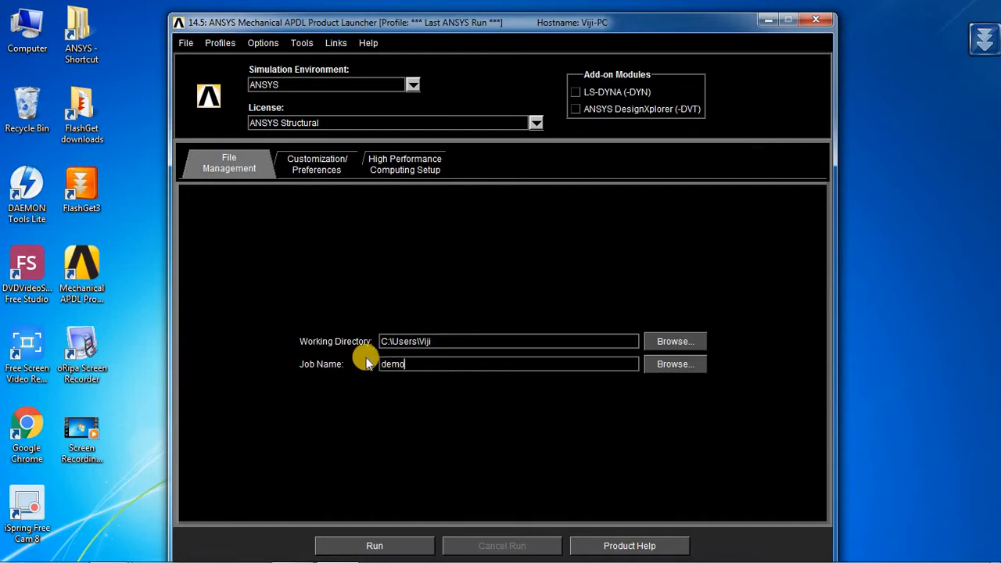
pyautogui.click(385, 545)
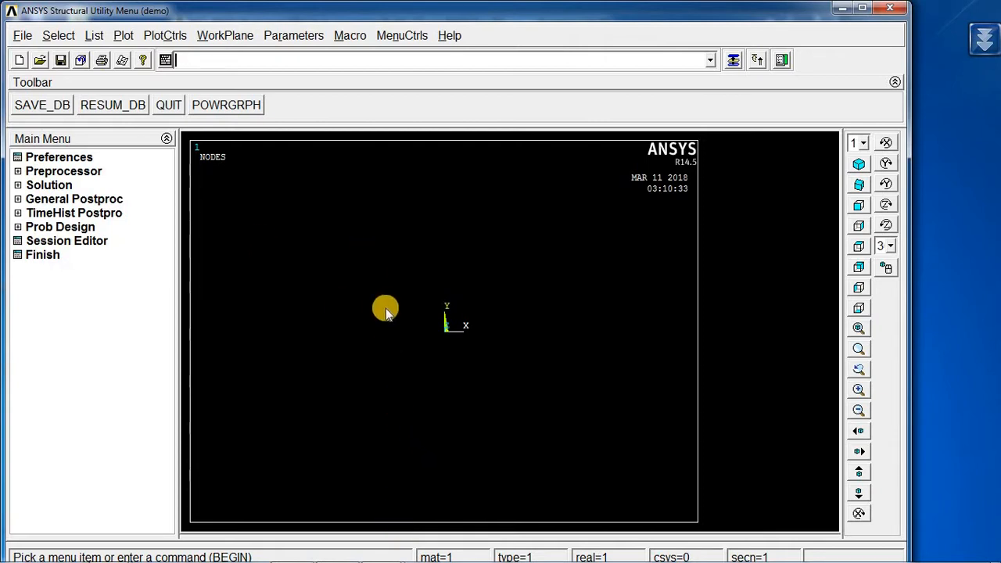
pyautogui.click(23, 36)
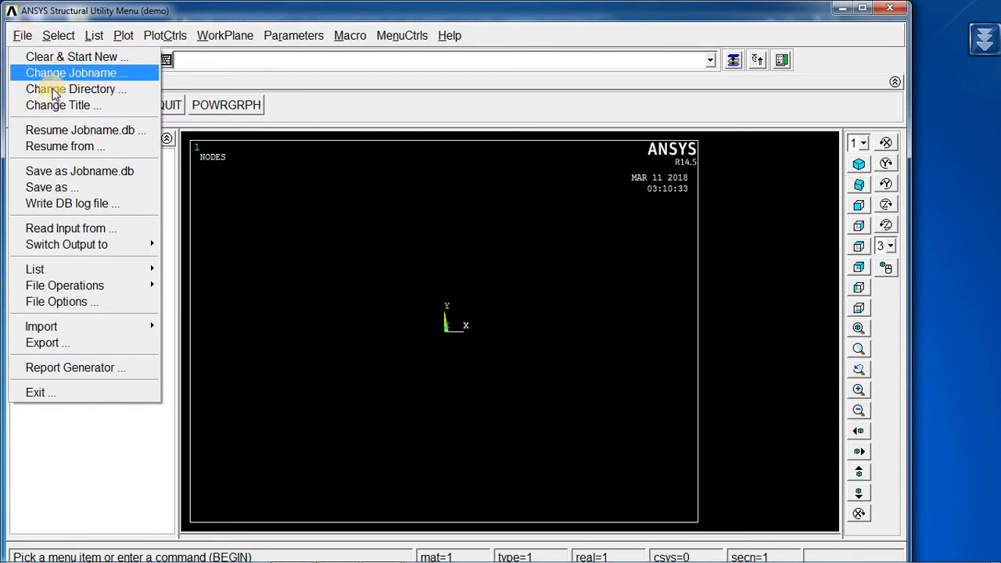
pyautogui.click(42, 10)
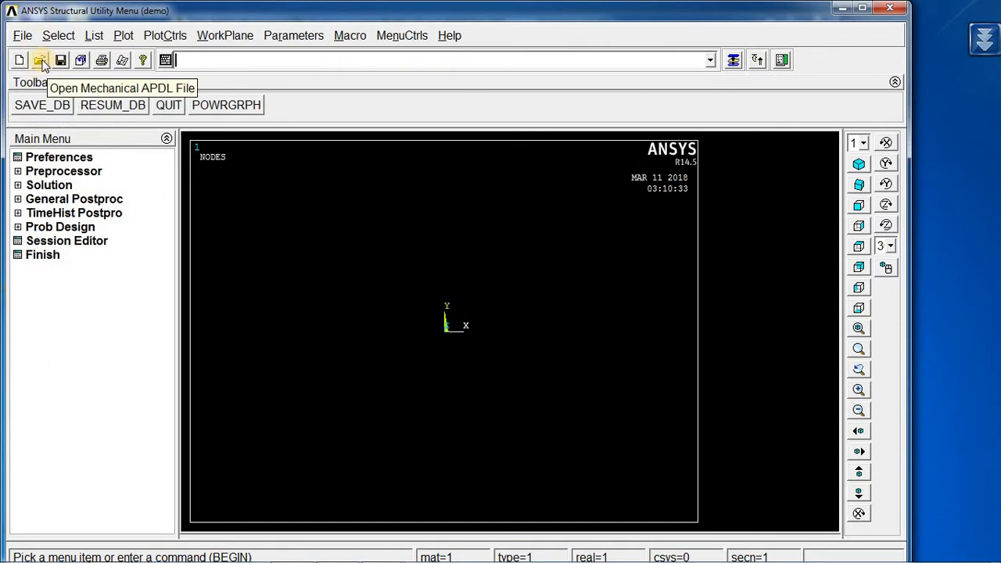
# Open the CantileverBeam1 database file.
pyautogui.click(42, 62)
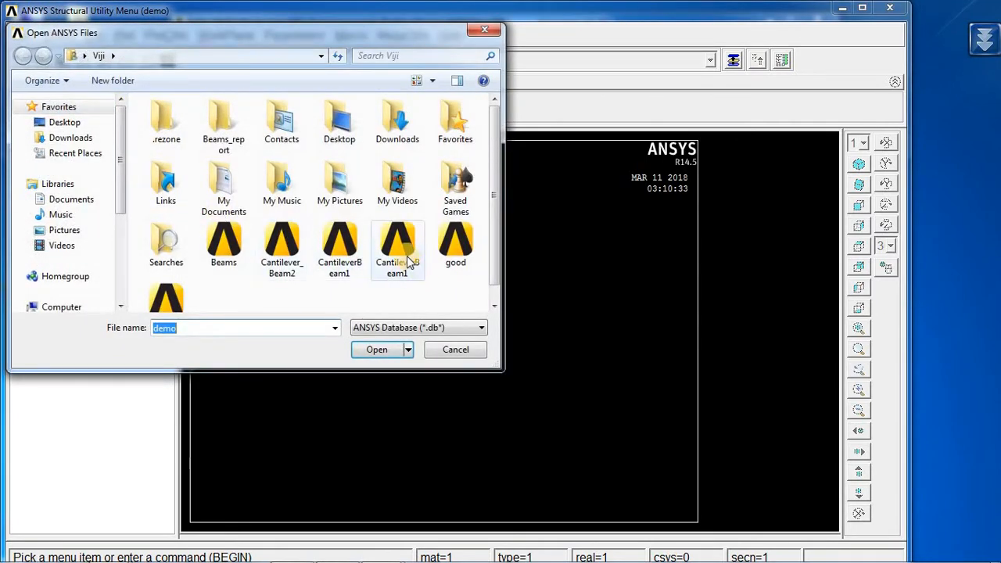
pyautogui.click(408, 263)
pyautogui.click(383, 353)
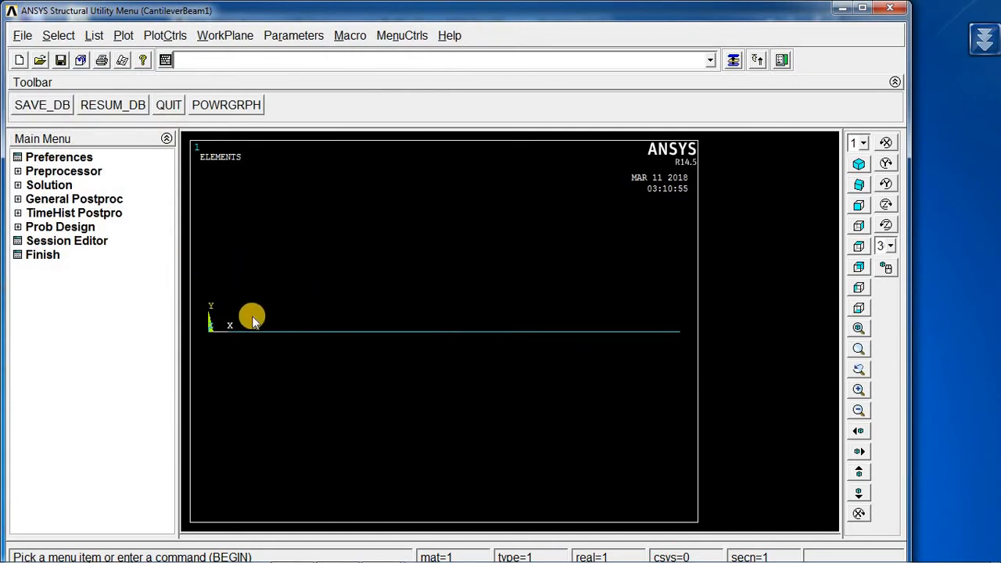
# Maximize the Mechanical APDL window.
pyautogui.click(861, 9)
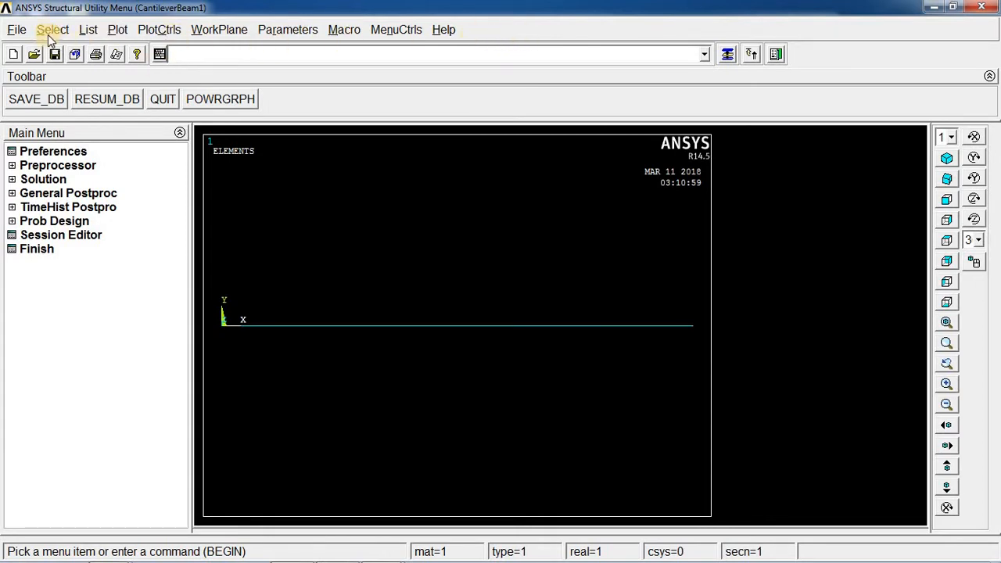
pyautogui.click(28, 29)
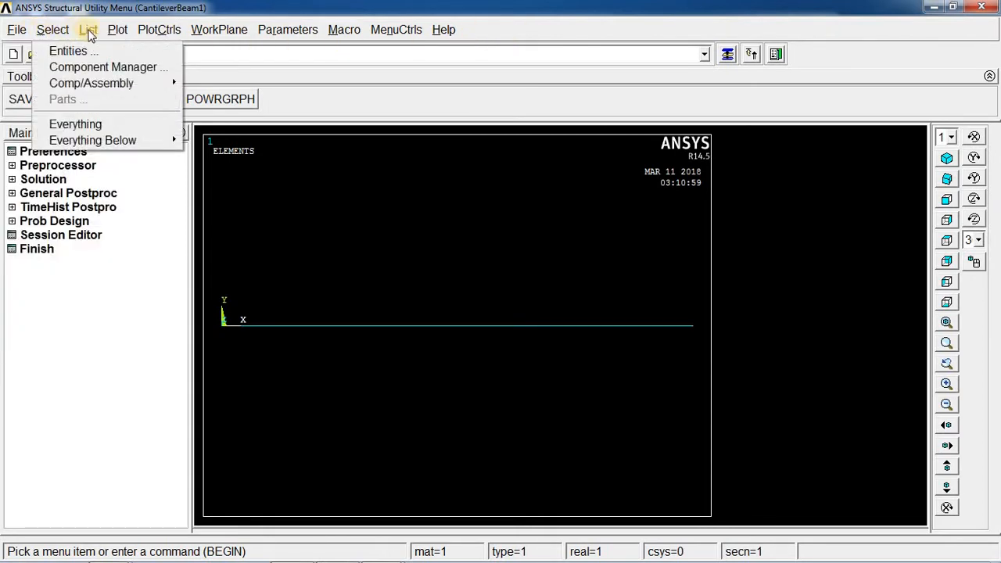
pyautogui.moveTo(114, 30)
pyautogui.moveTo(156, 29)
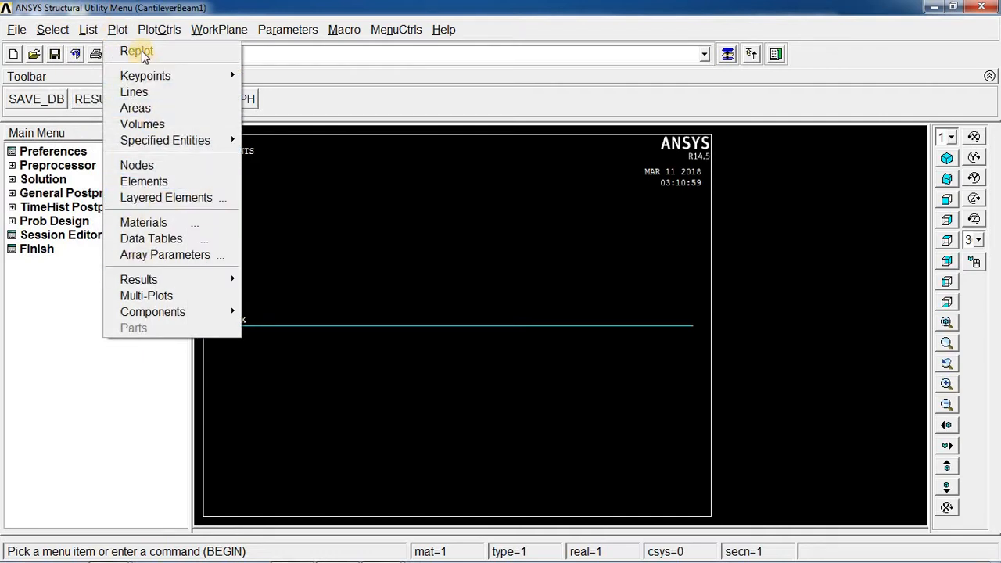
pyautogui.click(207, 22)
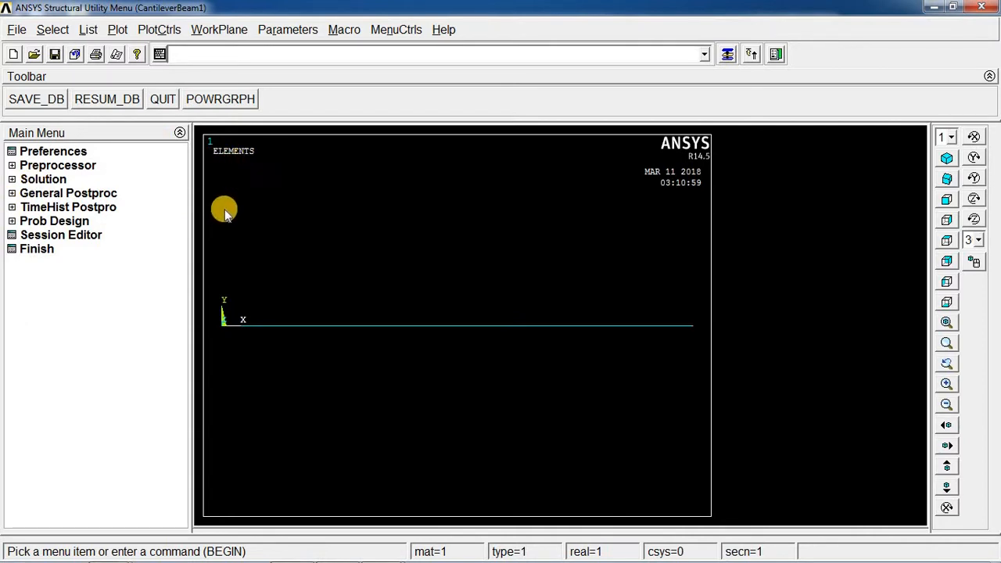
# Save the database.
pyautogui.click(43, 100)
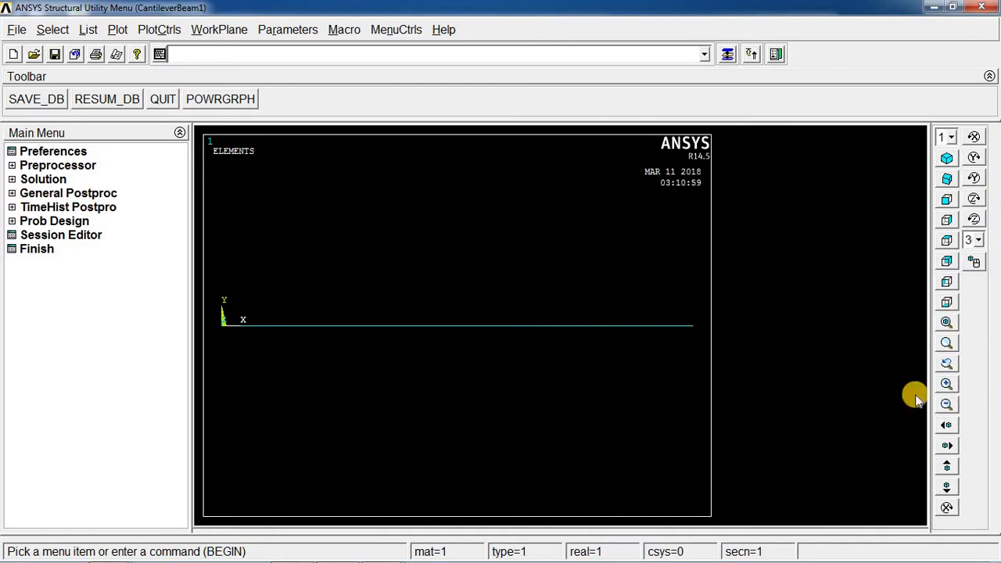
pyautogui.click(946, 158)
pyautogui.click(947, 200)
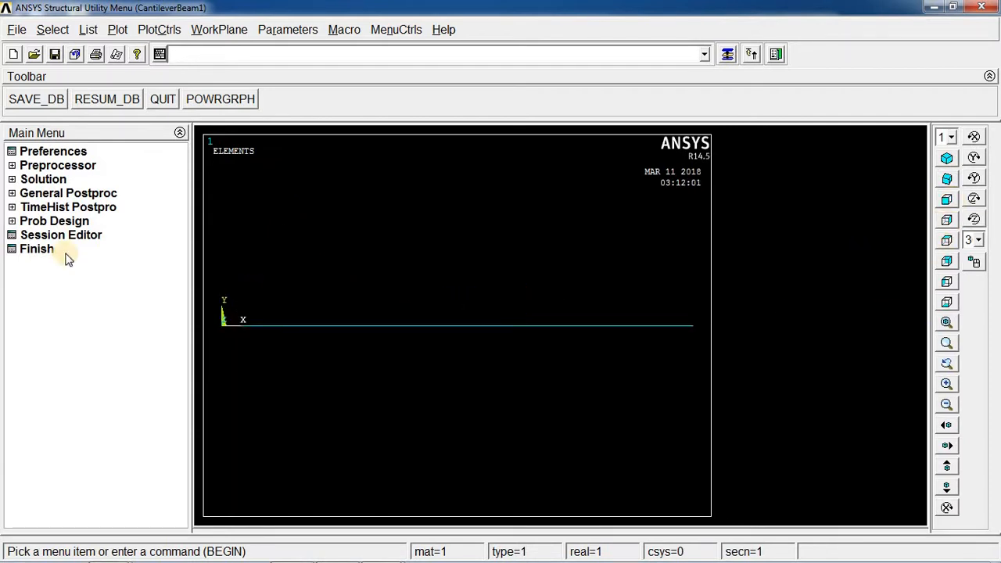
# Check the Structural GUI filtering preference and expand the Preprocessor menu.
pyautogui.click(63, 153)
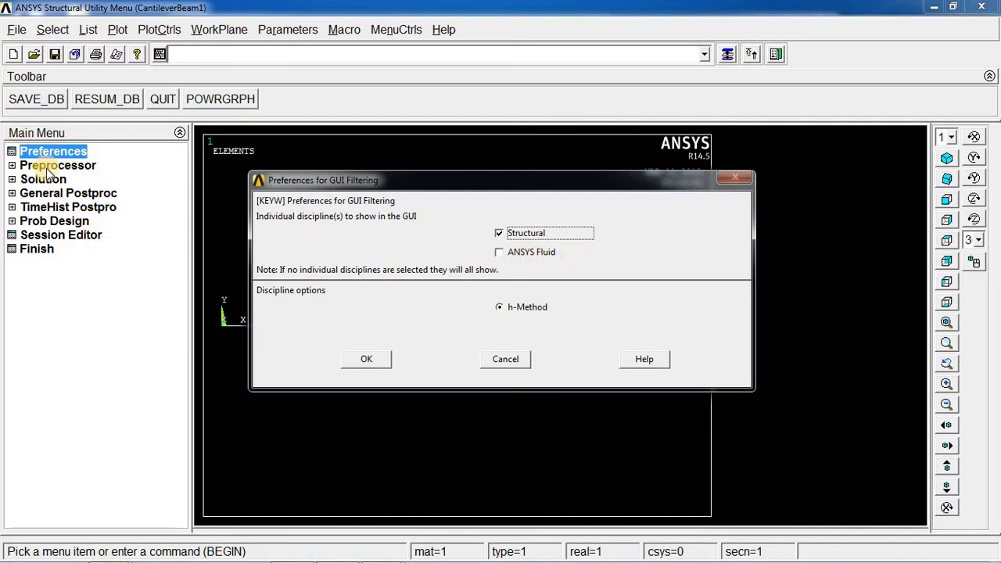
pyautogui.click(521, 363)
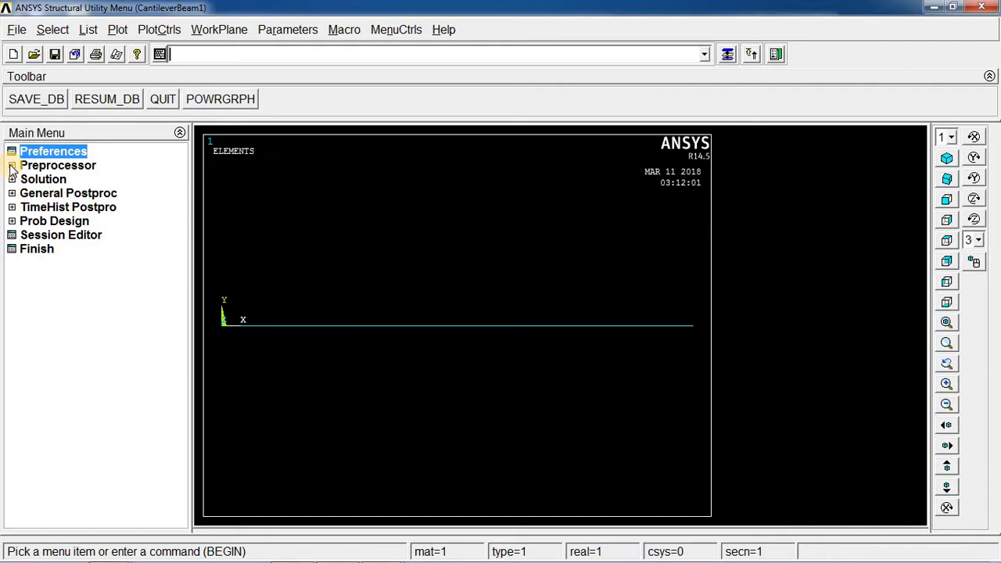
pyautogui.click(12, 166)
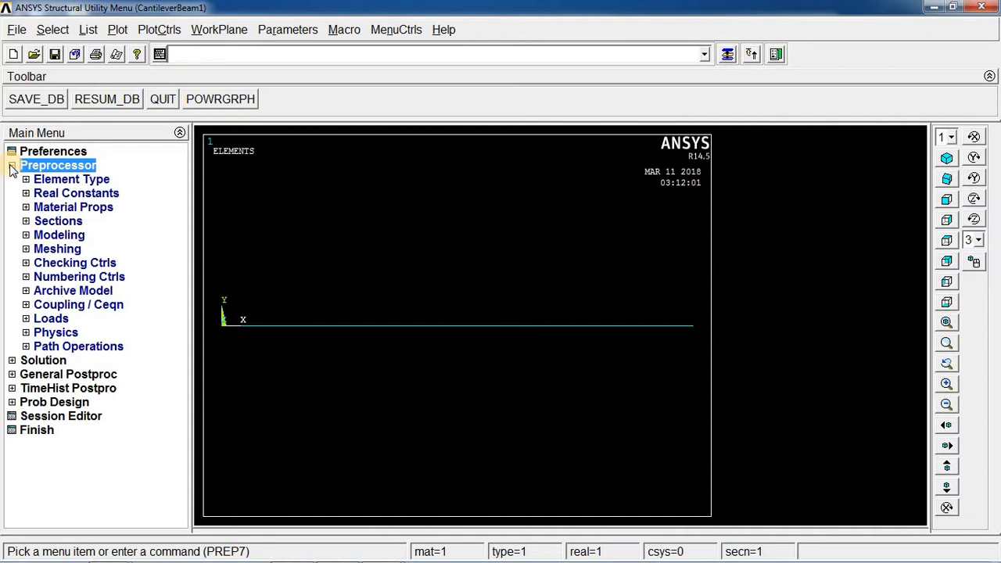
pyautogui.click(12, 166)
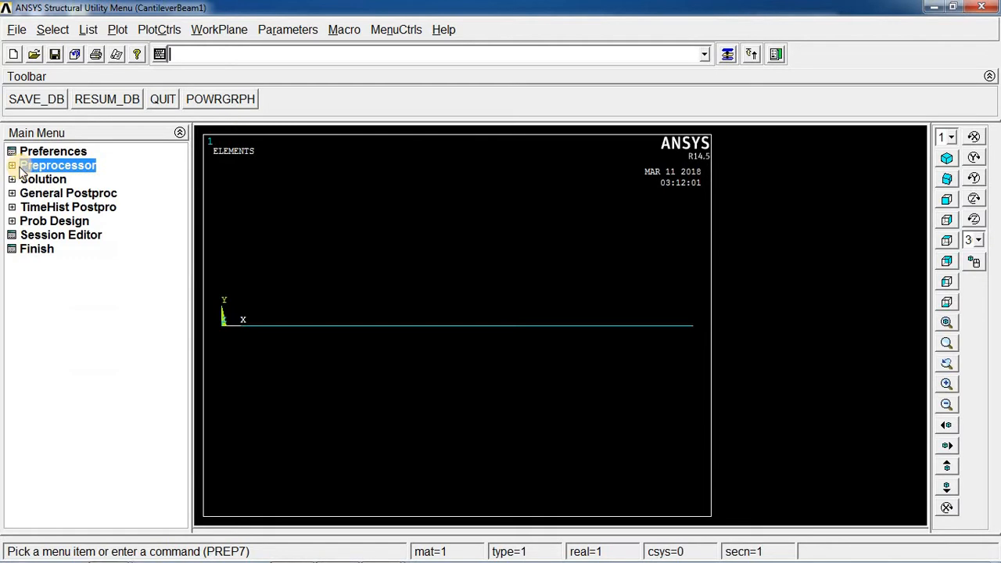
pyautogui.click(12, 166)
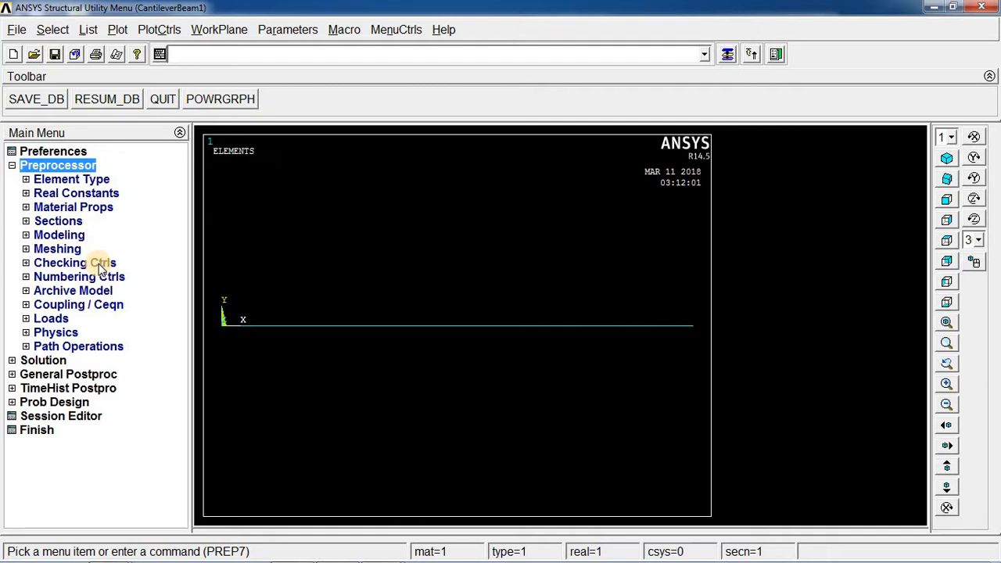
# Review the Paint sketch of the cantilever beam with its 2 m length, 50 kN load and section size.
pyautogui.hotkey('alt', 'Tab')
pyautogui.hotkey('alt', 'Tab')
pyautogui.hotkey('alt', 'Tab')
pyautogui.hotkey('alt', 'Tab')
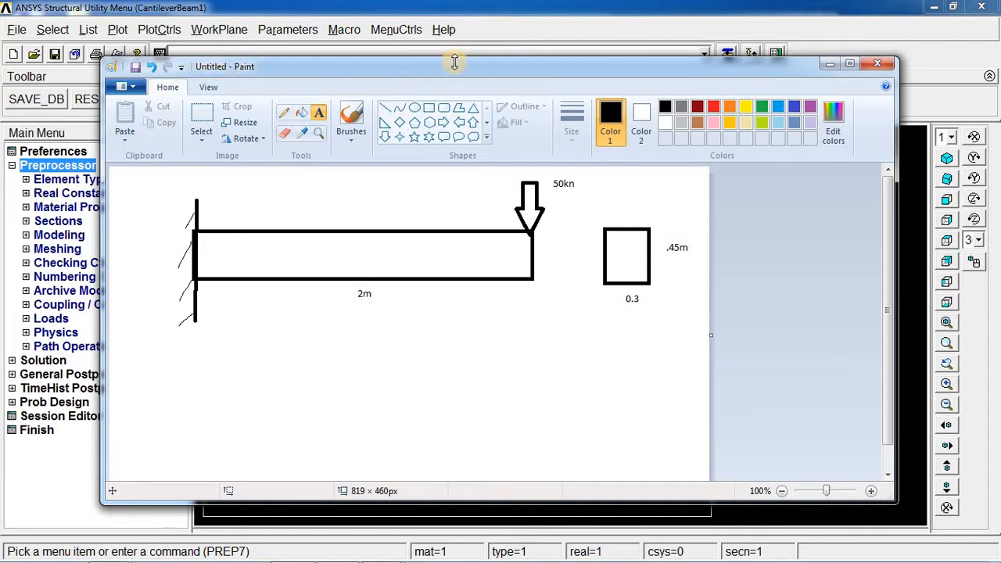
pyautogui.moveTo(575, 66); pyautogui.dragTo(579, 142)
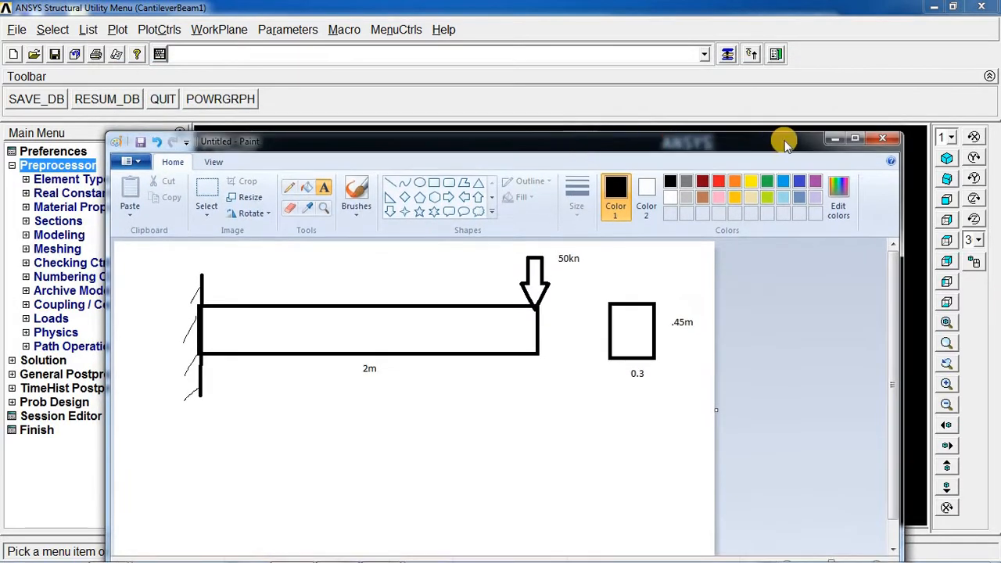
pyautogui.click(838, 141)
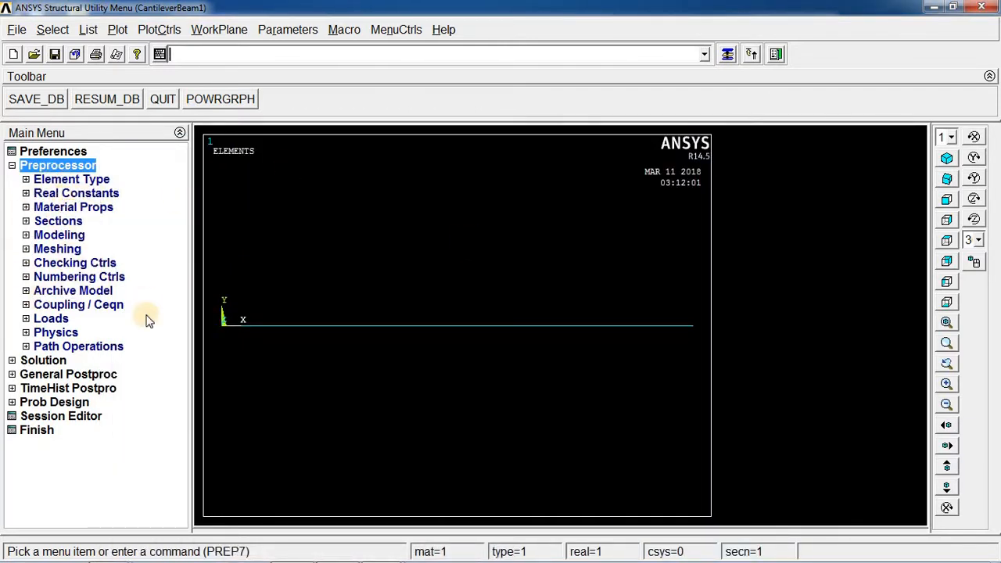
pyautogui.moveTo(321, 560)
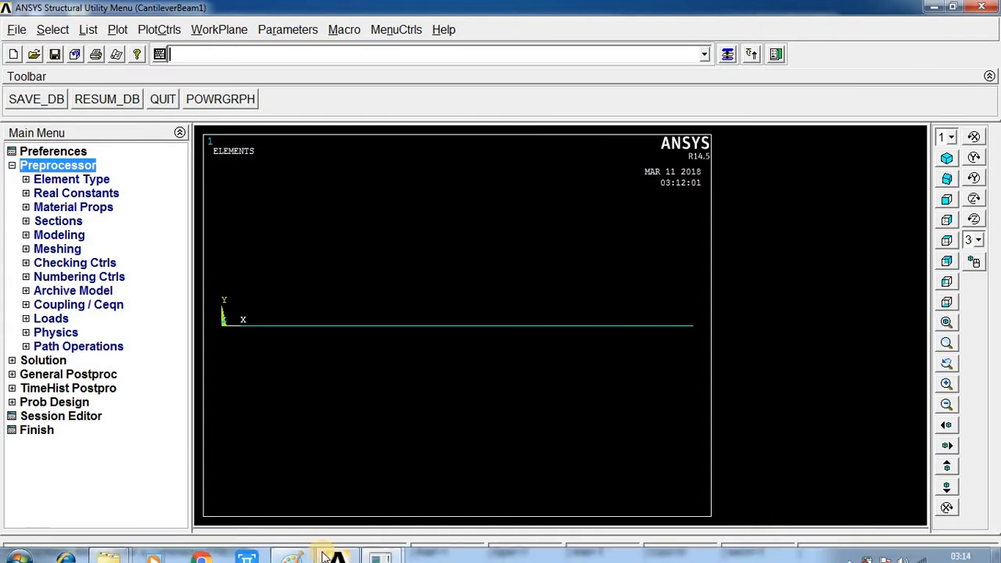
pyautogui.click(377, 553)
pyautogui.click(299, 552)
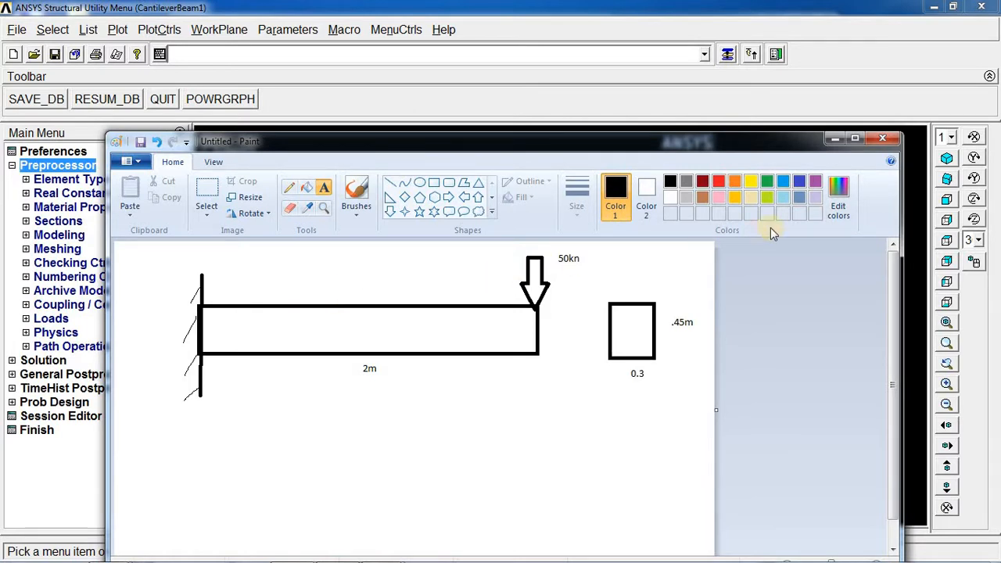
pyautogui.click(839, 141)
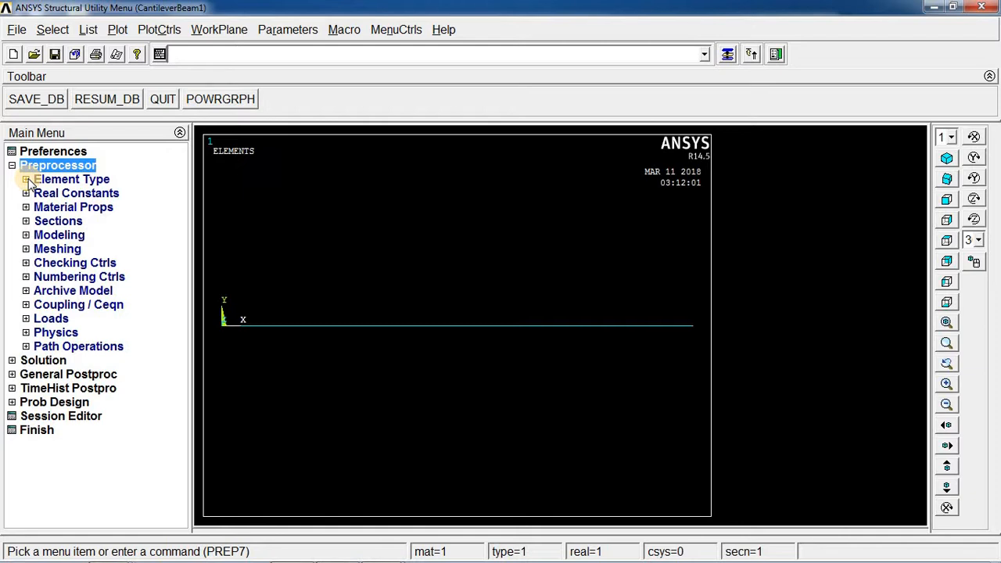
pyautogui.hotkey('alt', 'Tab')
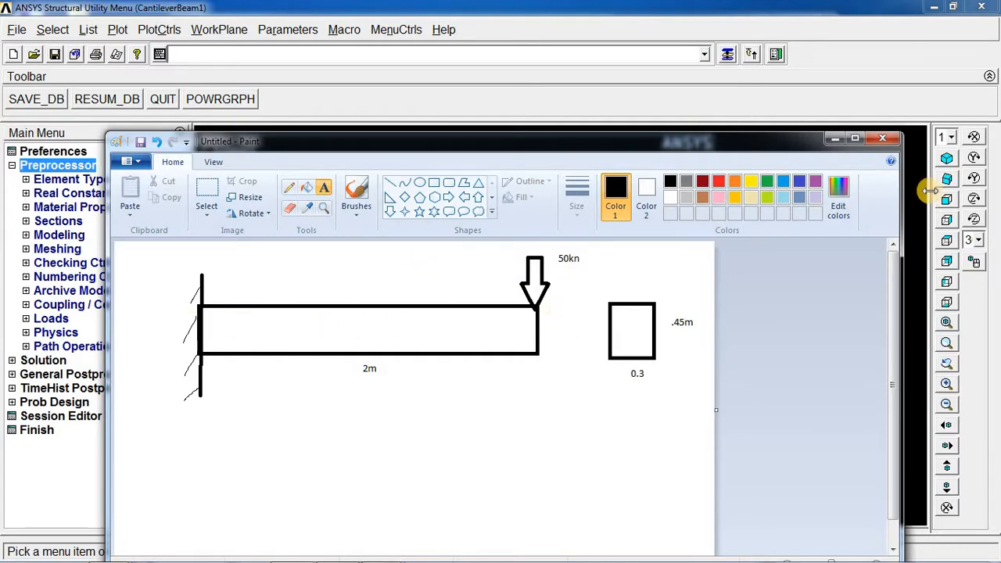
pyautogui.click(836, 141)
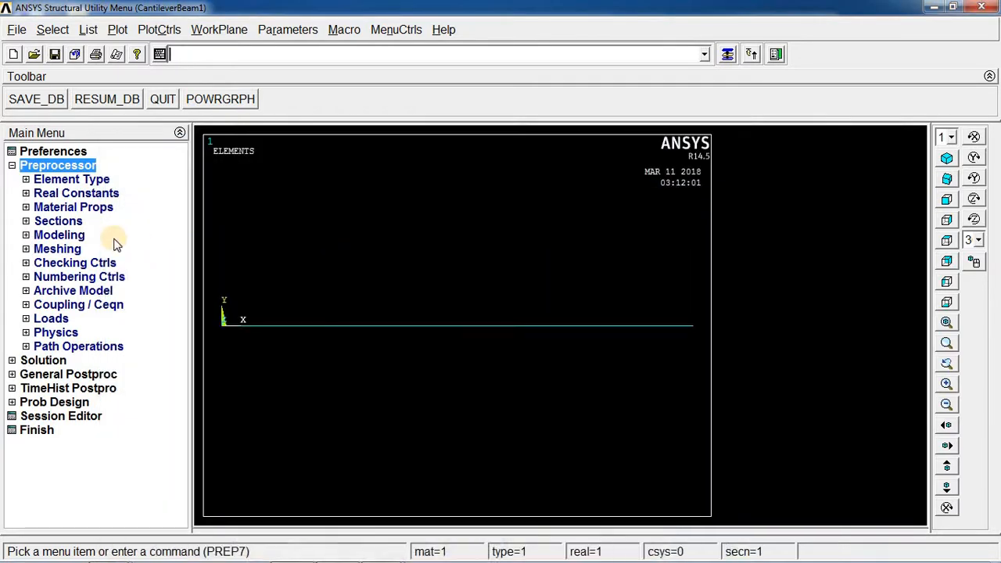
# Open the Element Types manager under Preprocessor.
pyautogui.click(27, 181)
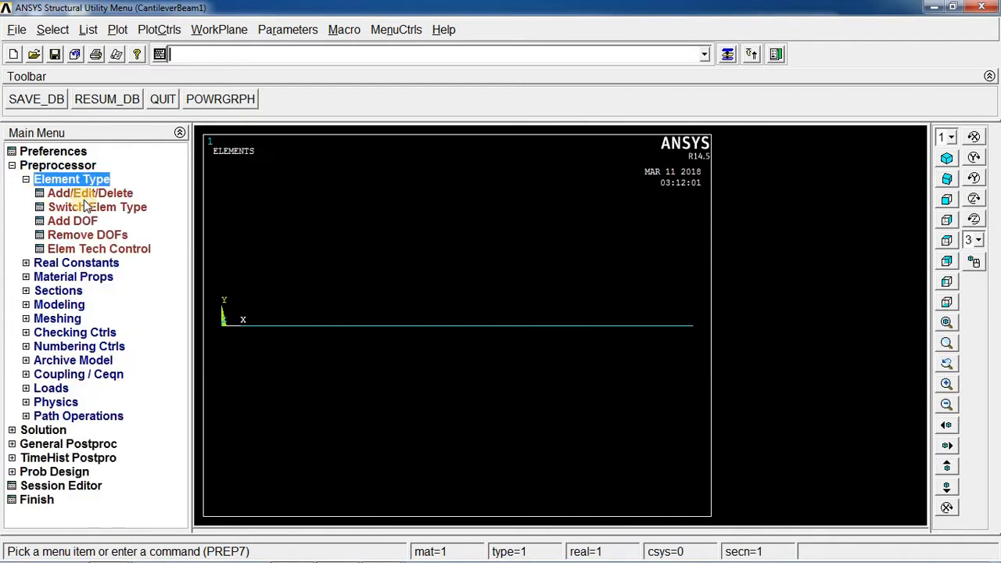
pyautogui.click(75, 193)
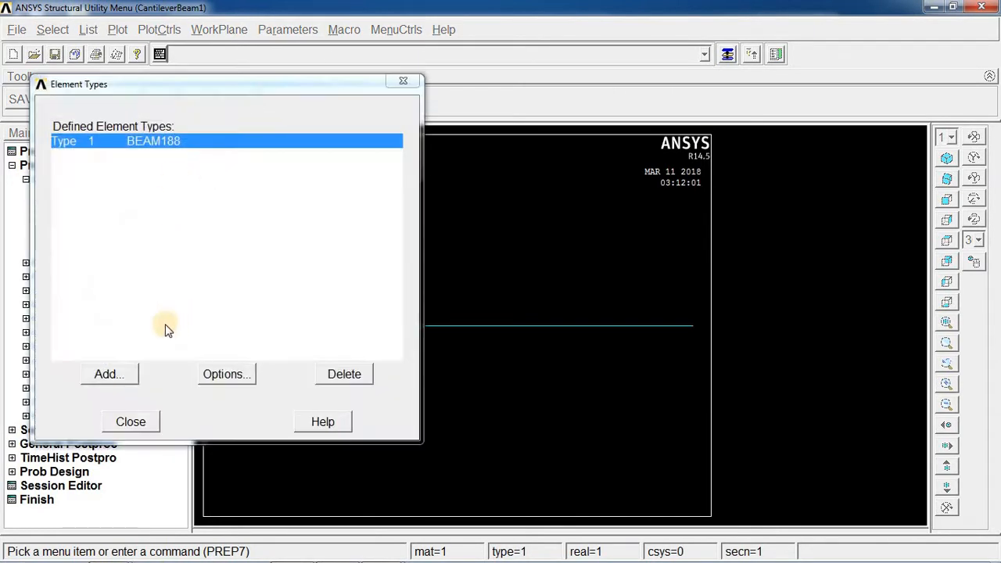
# Browse the element type library categories without adding a new type, then close the Element Types manager.
pyautogui.click(133, 379)
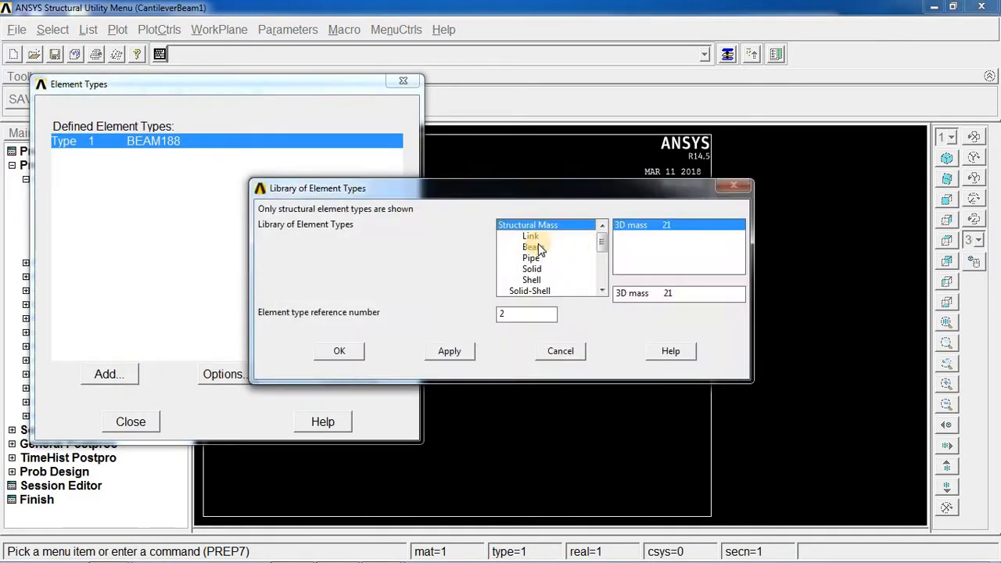
pyautogui.click(535, 247)
pyautogui.click(532, 259)
pyautogui.click(532, 269)
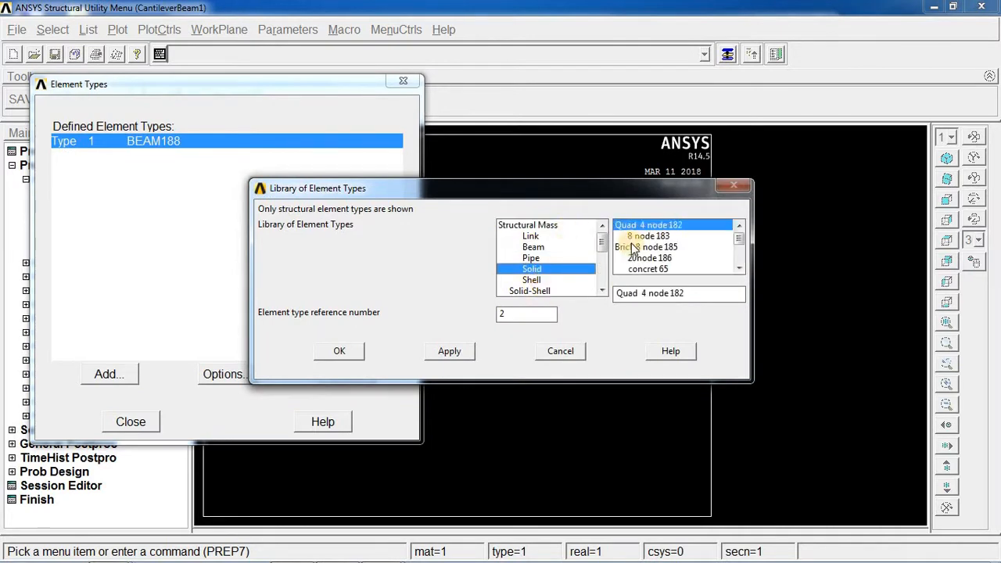
pyautogui.click(560, 351)
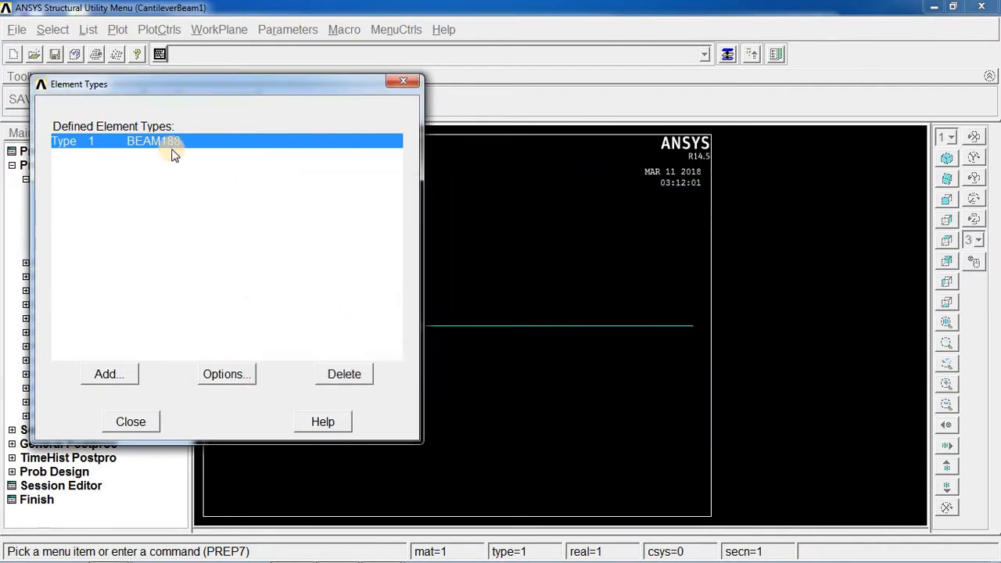
pyautogui.click(109, 373)
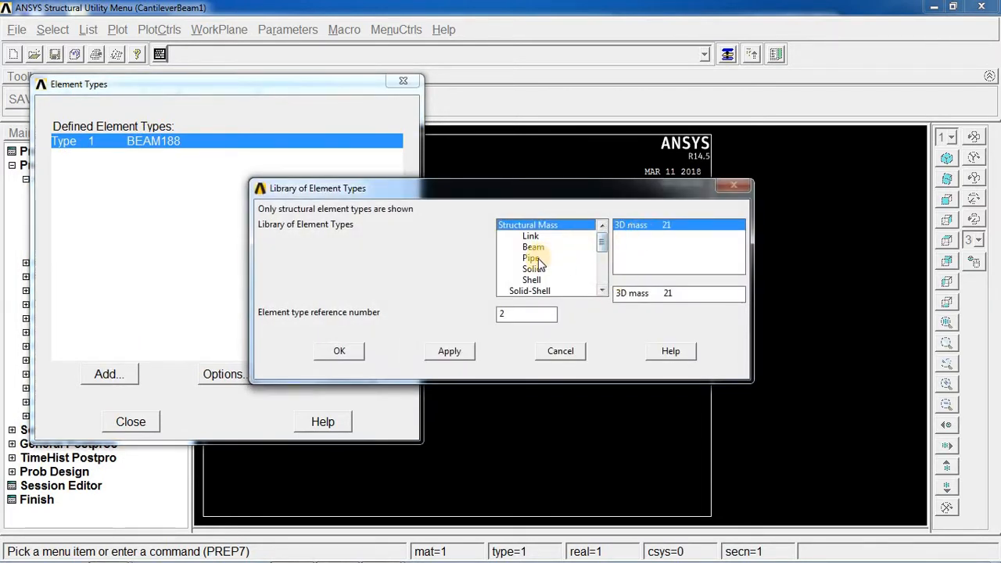
pyautogui.click(533, 269)
pyautogui.click(540, 356)
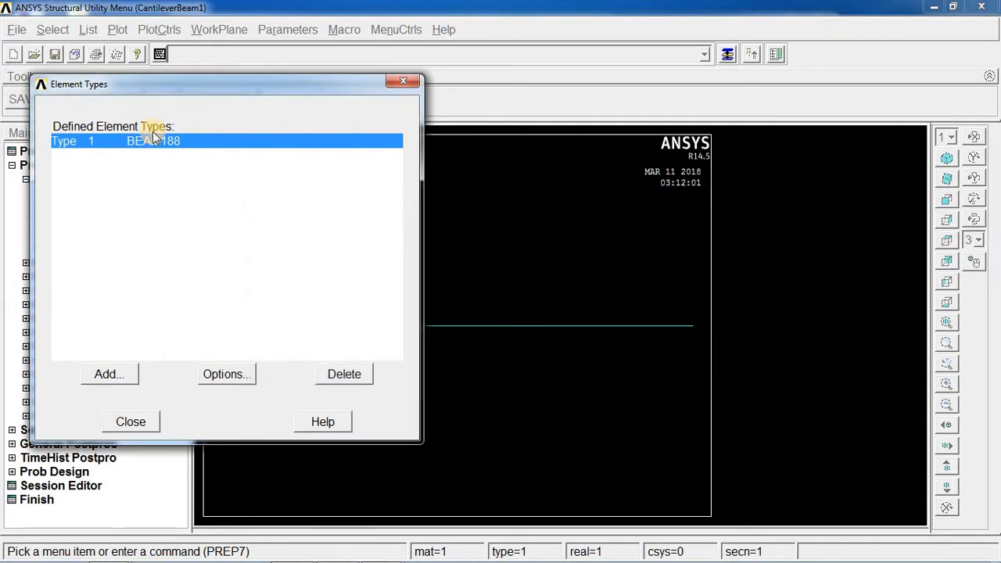
pyautogui.click(130, 422)
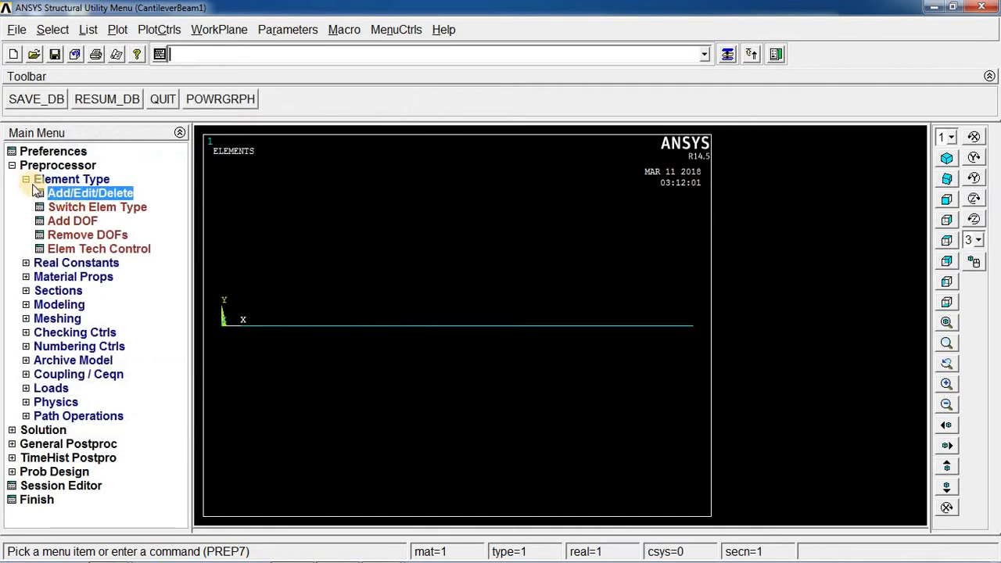
# Open the Real Constants manager under Preprocessor to check the defined constant sets, then close it.
pyautogui.click(27, 181)
pyautogui.click(28, 194)
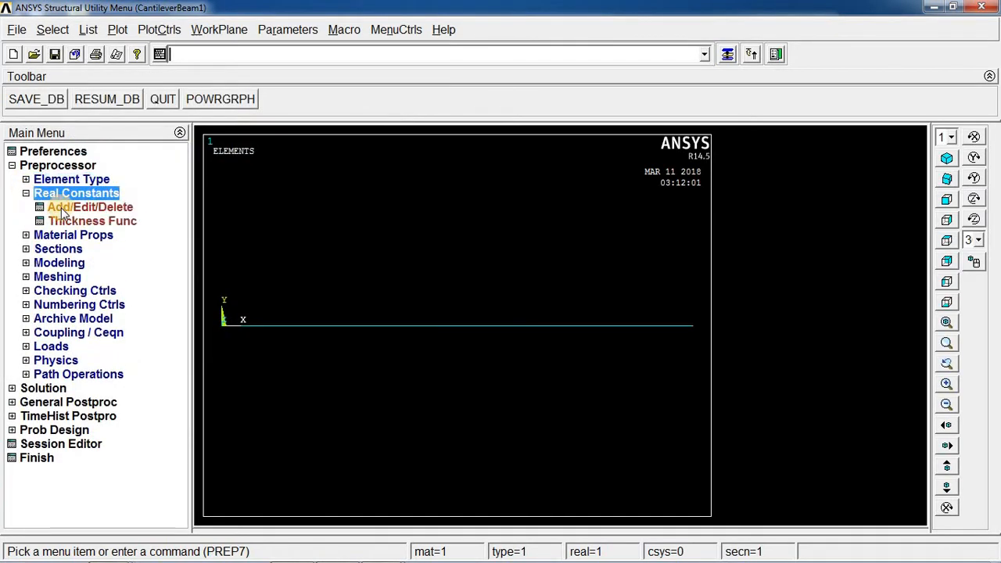
pyautogui.click(64, 210)
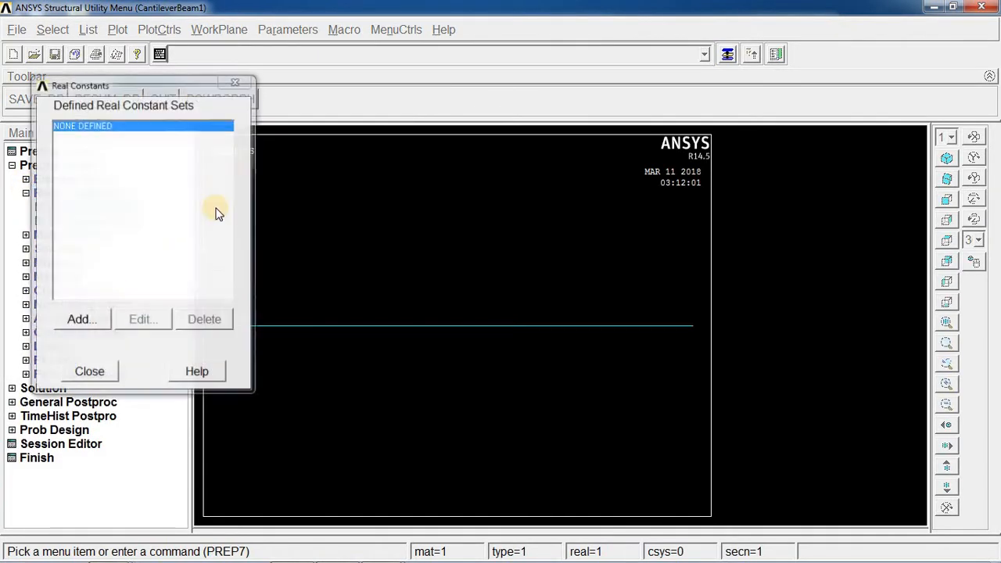
pyautogui.click(242, 85)
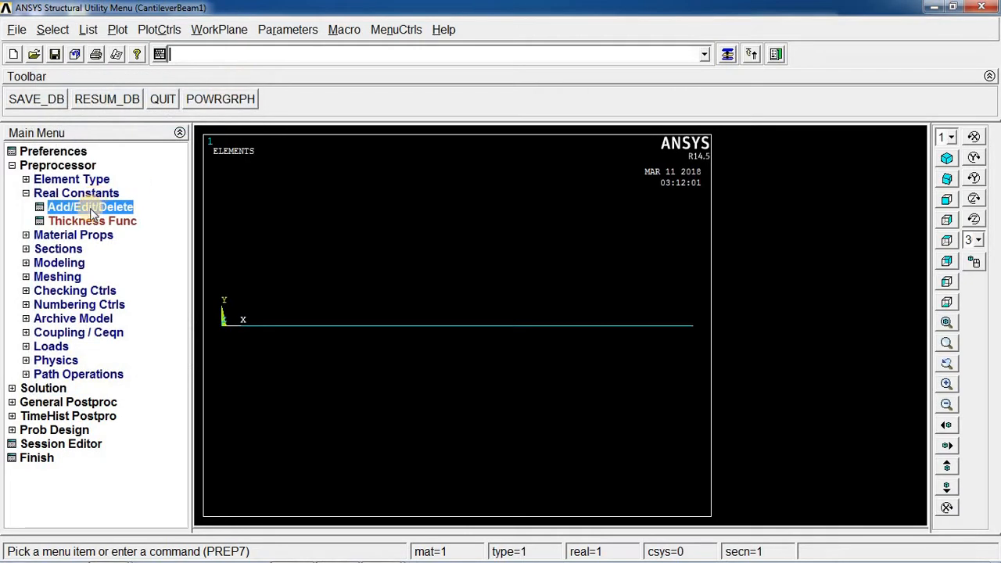
pyautogui.click(90, 208)
pyautogui.click(249, 82)
pyautogui.click(25, 180)
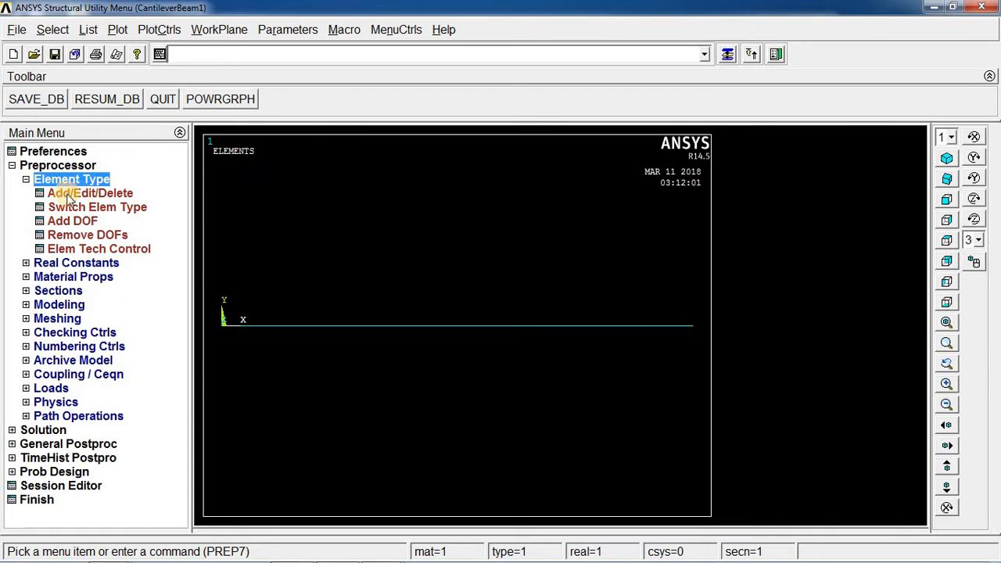
pyautogui.click(26, 180)
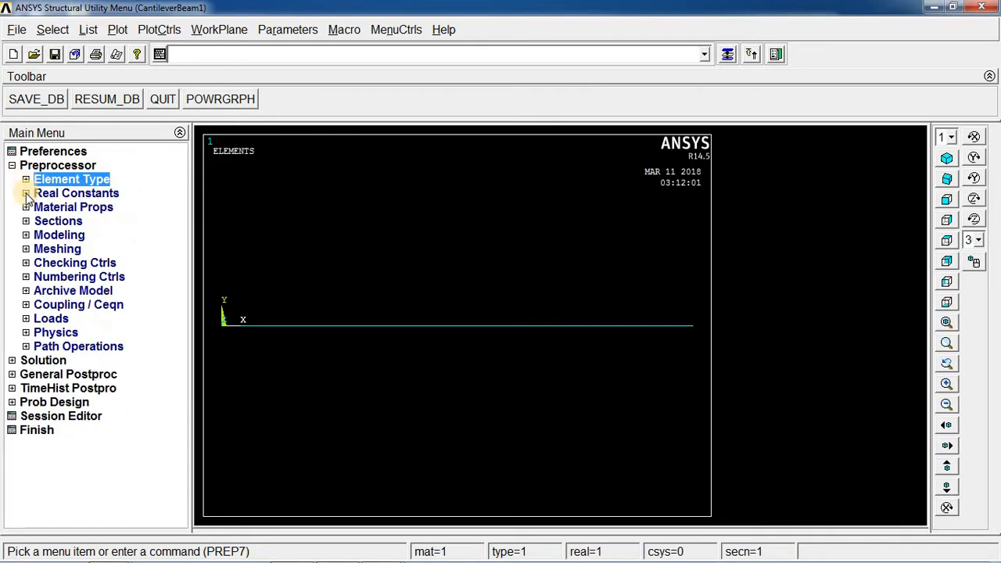
pyautogui.click(26, 194)
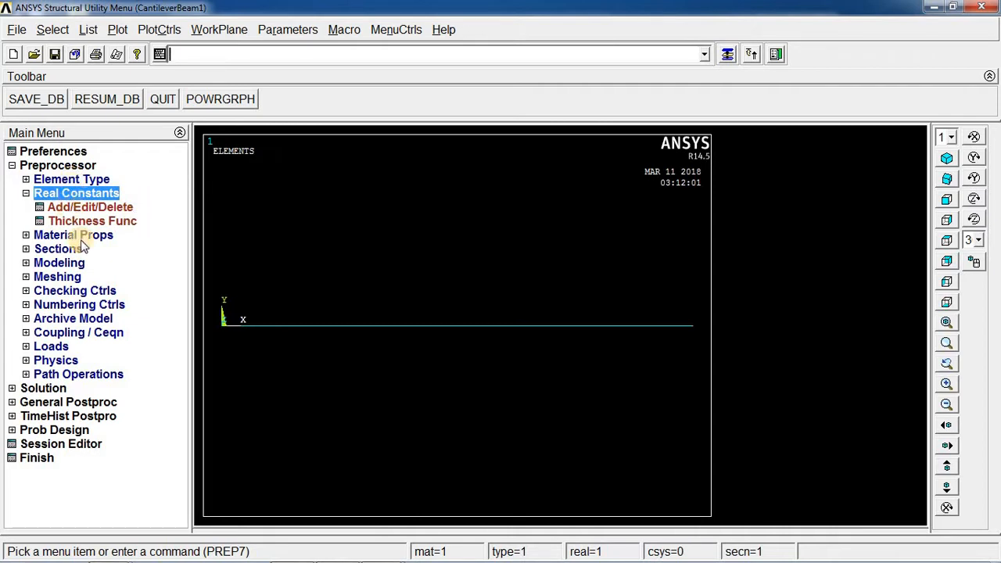
# Define Material Model Number 1 as structural linear elastic isotropic with EX 25000 and PRXY 0.15, then close the material window.
pyautogui.click(26, 235)
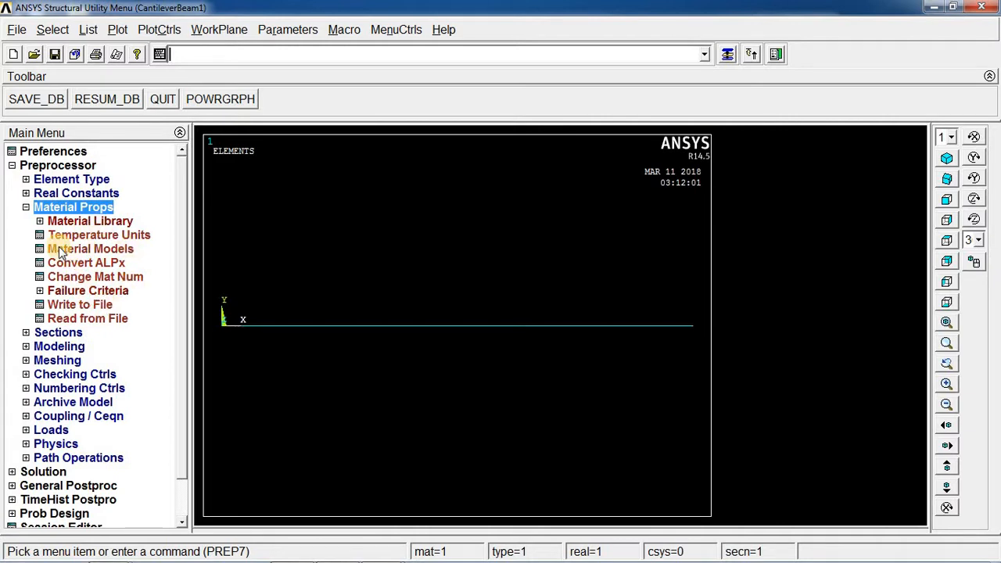
pyautogui.click(101, 249)
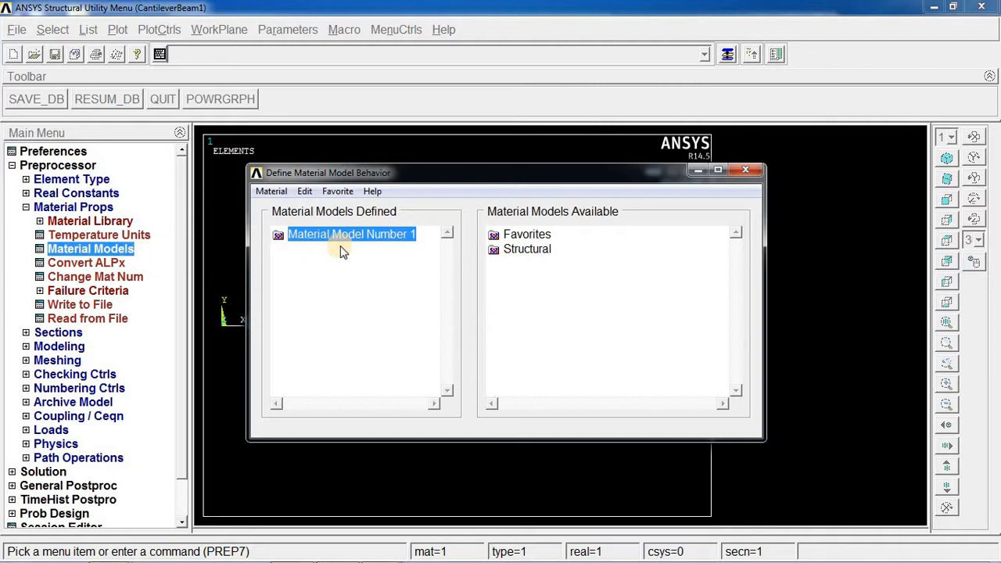
pyautogui.doubleClick(518, 252)
pyautogui.doubleClick(544, 266)
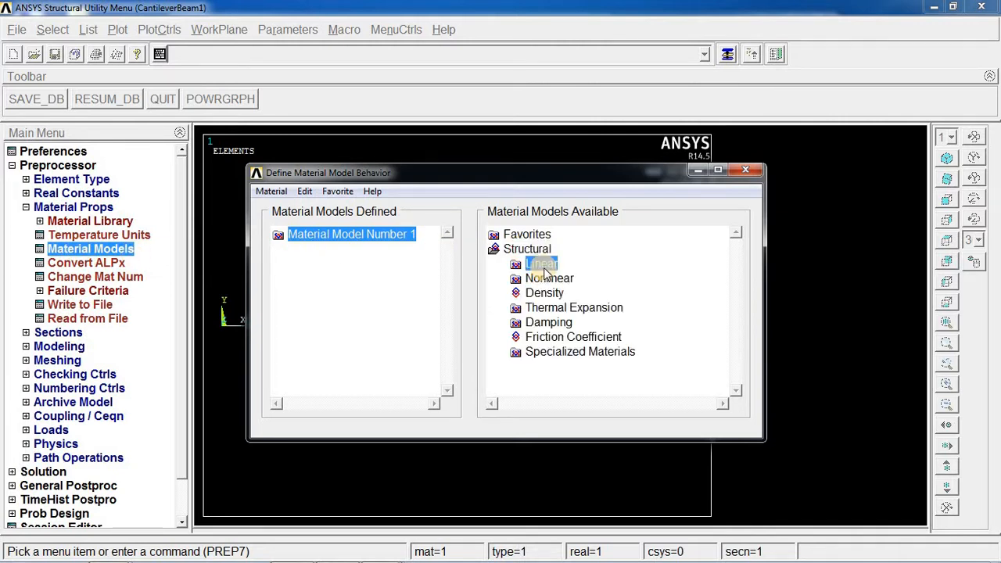
pyautogui.doubleClick(565, 280)
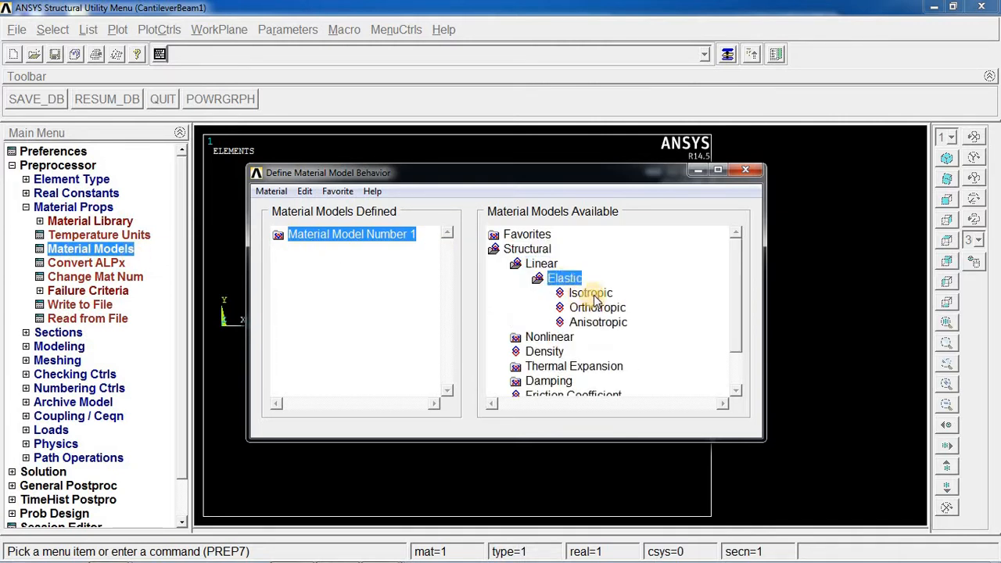
pyautogui.doubleClick(590, 293)
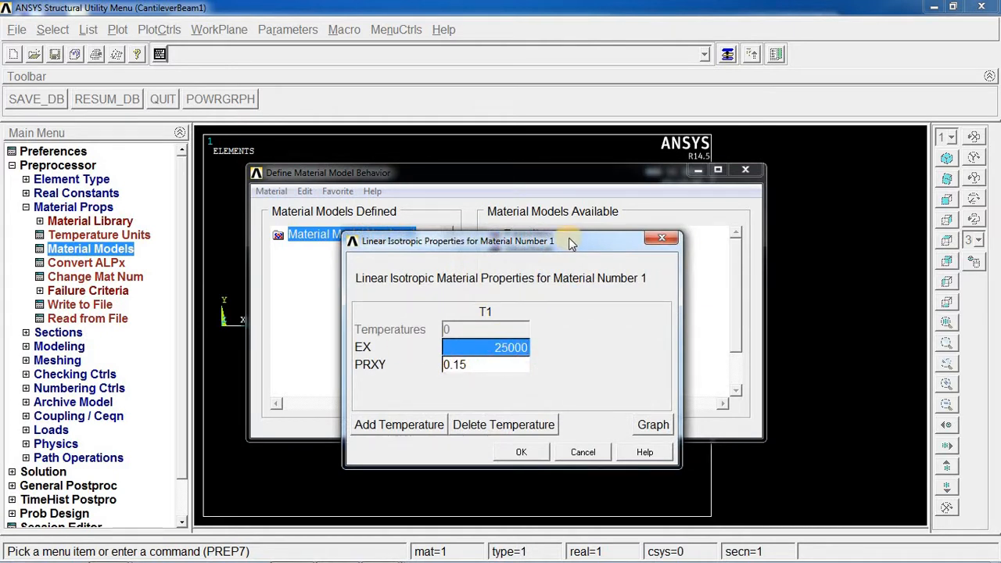
pyautogui.moveTo(570, 245); pyautogui.dragTo(541, 174)
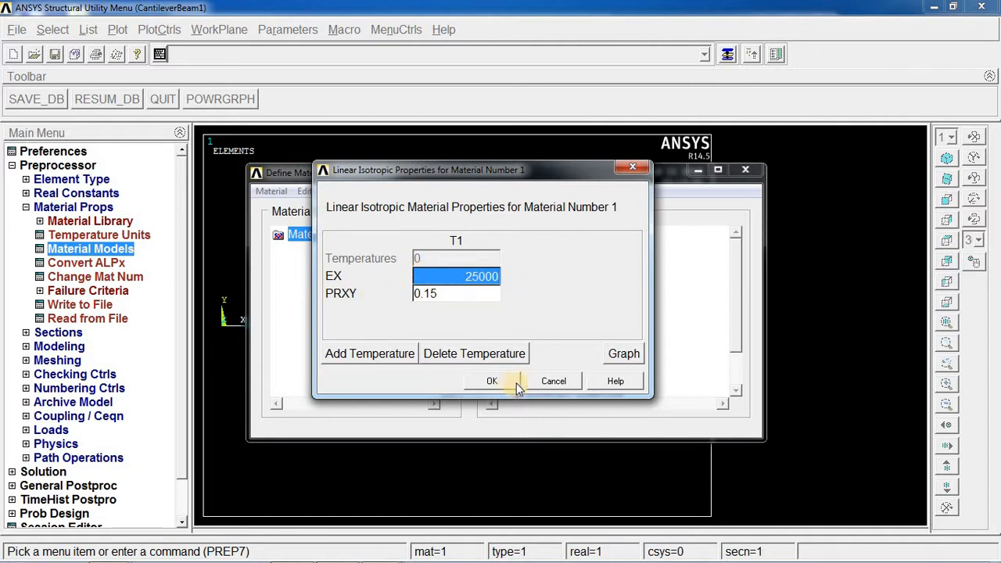
pyautogui.click(488, 381)
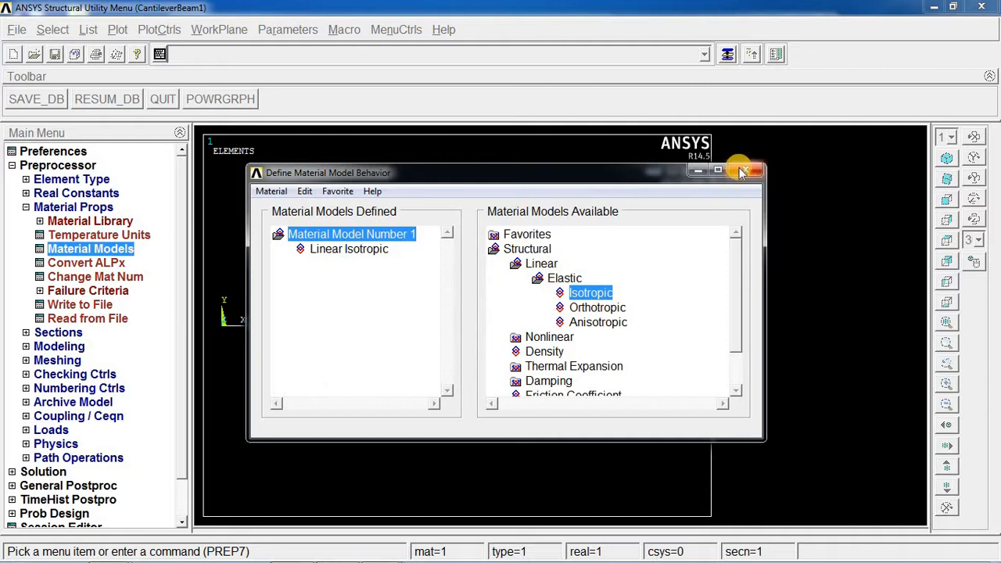
pyautogui.click(746, 170)
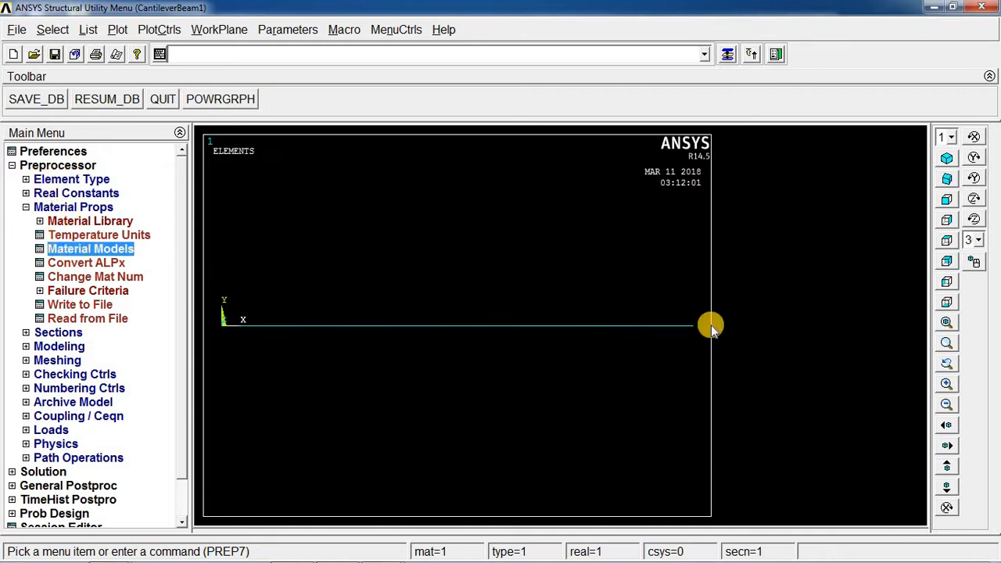
# Open the Beam Tool for common beam sections, inspect the rectangular sub-type options, then close it and collapse Sections.
pyautogui.click(27, 333)
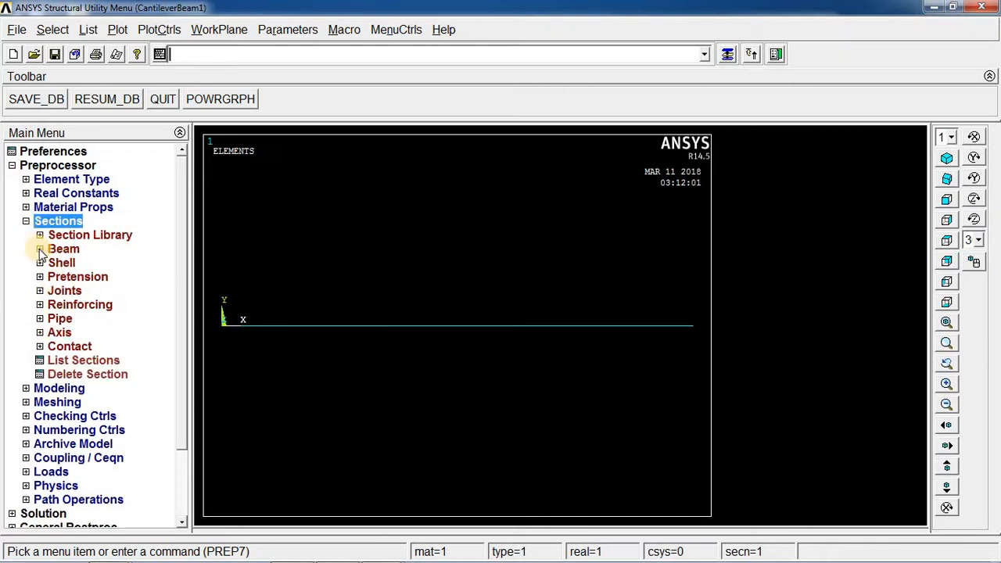
pyautogui.click(39, 249)
pyautogui.click(98, 266)
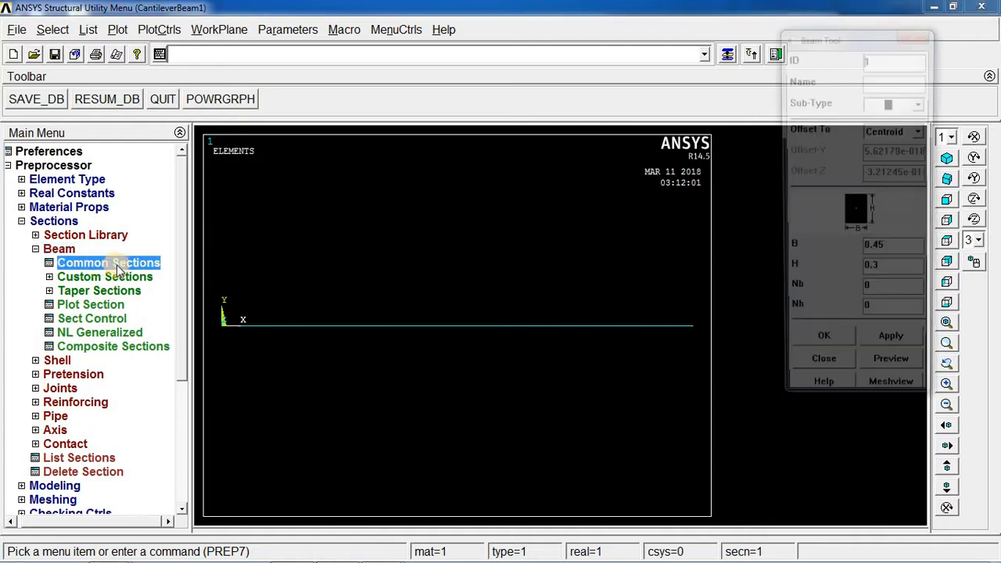
pyautogui.click(922, 104)
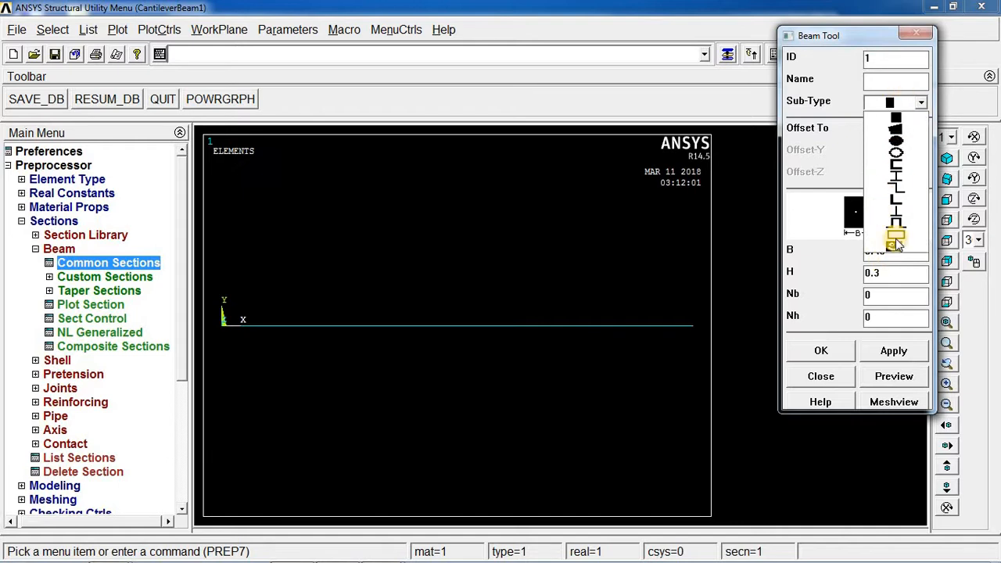
pyautogui.click(831, 377)
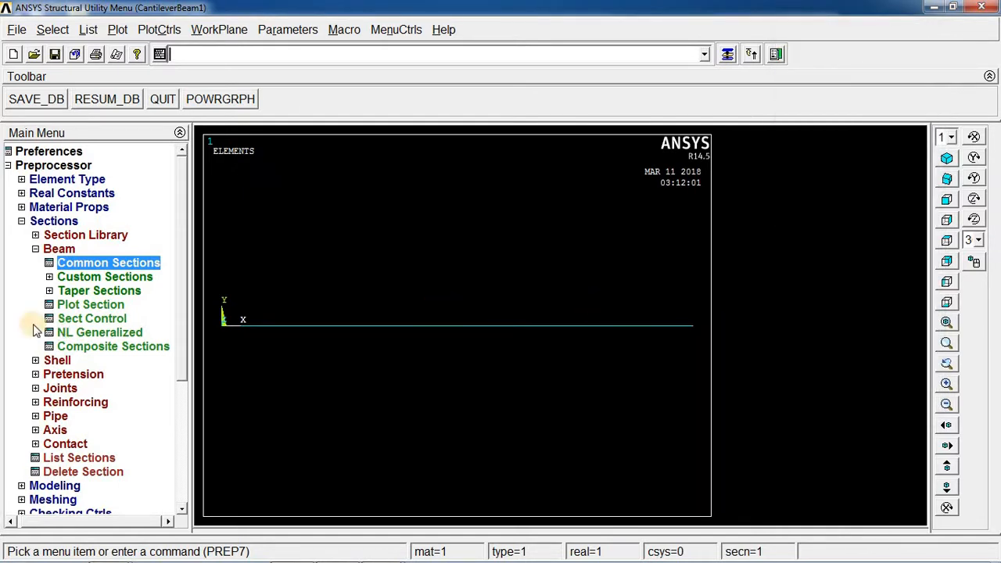
pyautogui.click(35, 249)
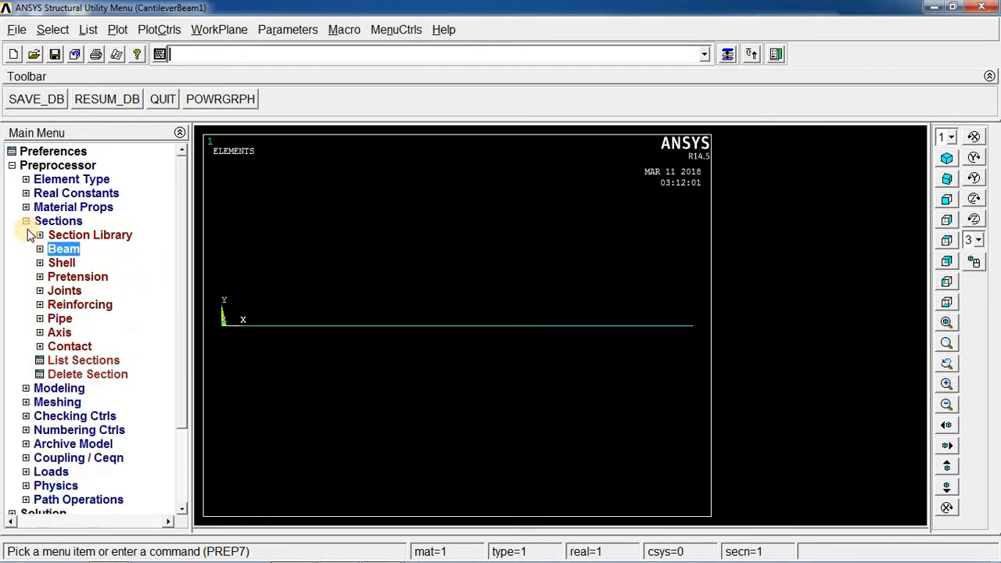
pyautogui.click(23, 222)
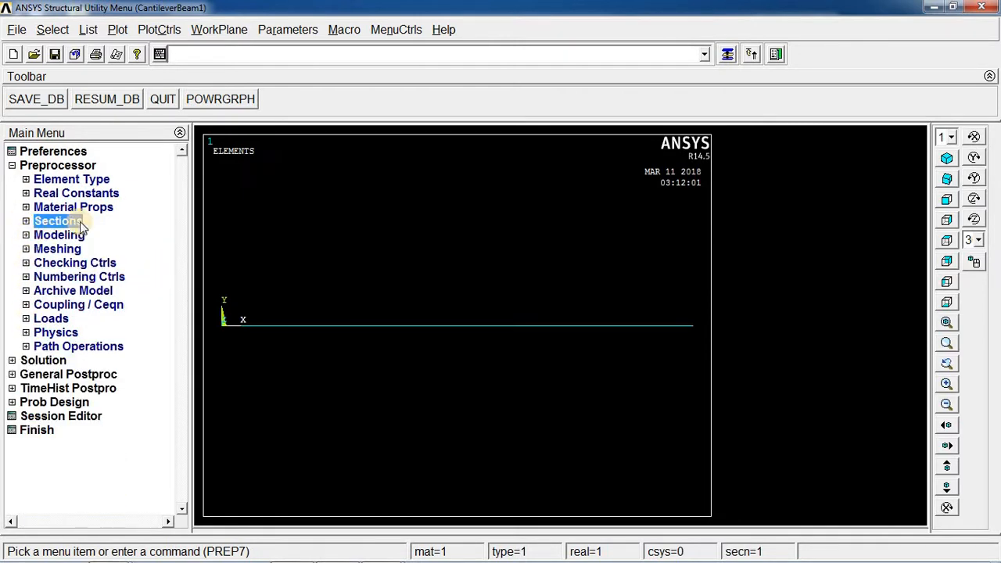
# Expand the Modeling, Create and Keypoints branches of the Preprocessor menu.
pyautogui.click(26, 235)
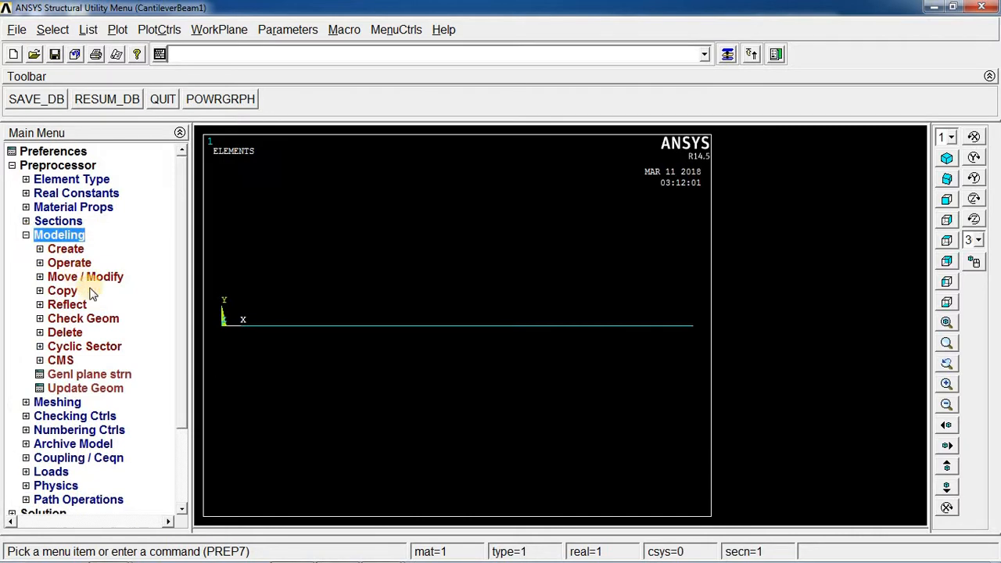
pyautogui.click(40, 248)
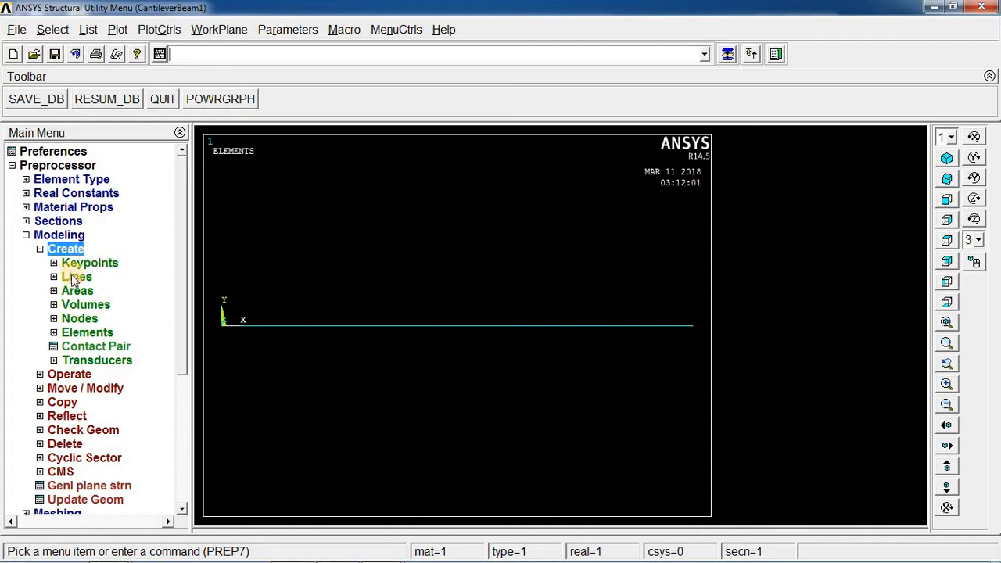
pyautogui.click(40, 249)
pyautogui.click(40, 249)
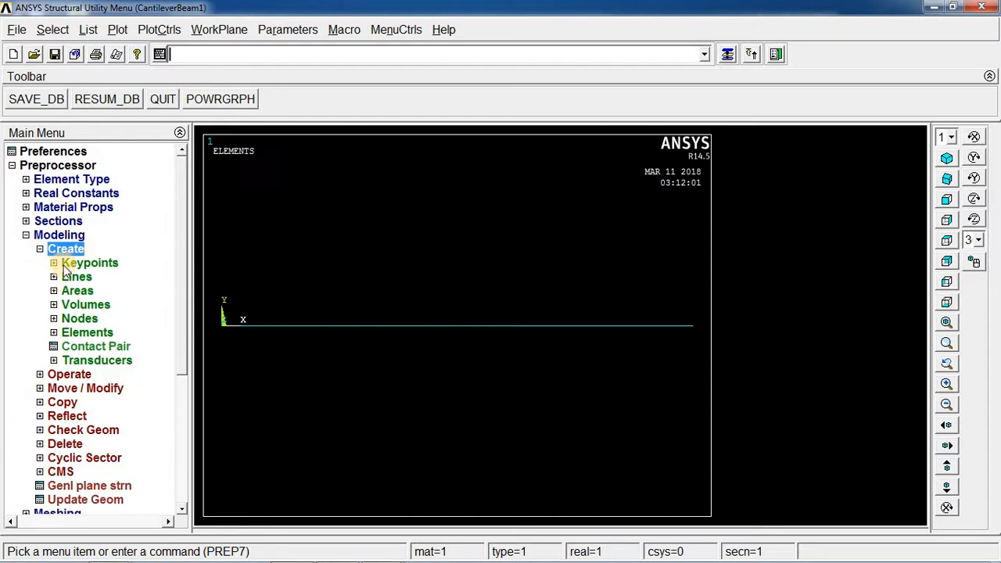
pyautogui.click(88, 263)
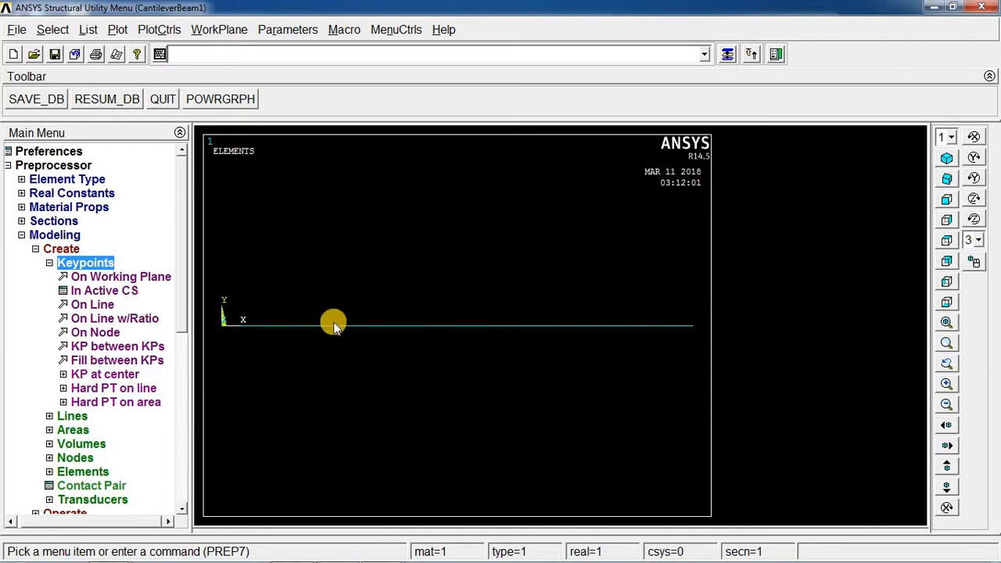
# Switch between the Paint sketch of the cantilever beam and ANSYS to compare the dimensions with the model view.
pyautogui.hotkey('alt', 'Tab')
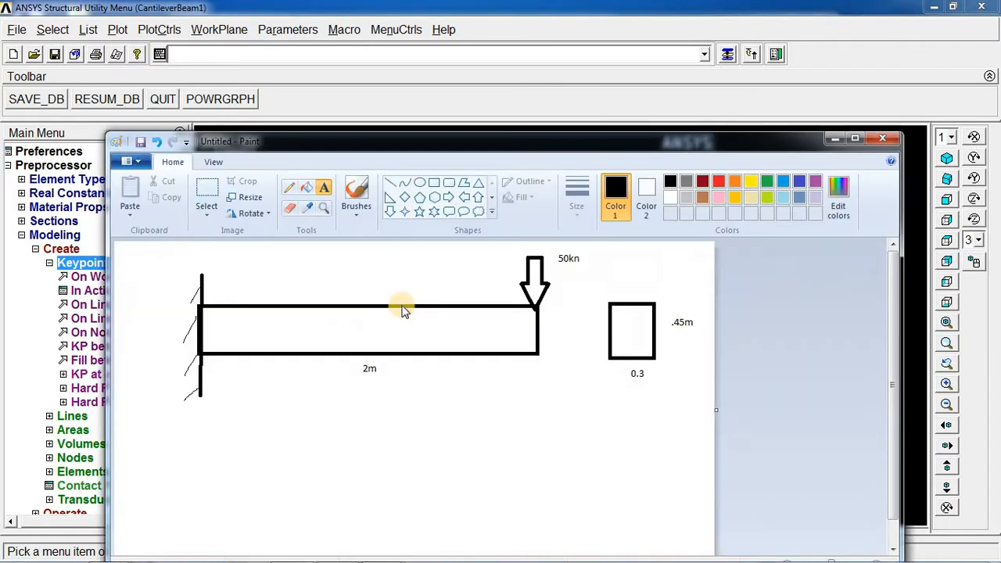
pyautogui.hotkey('alt', 'Tab')
pyautogui.hotkey('alt', 'Tab')
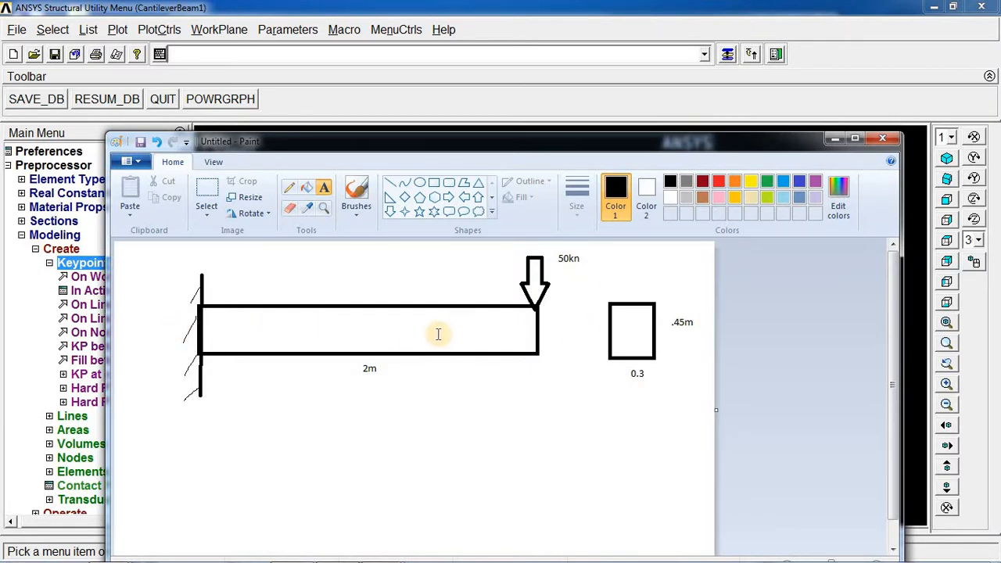
pyautogui.hotkey('alt', 'Tab')
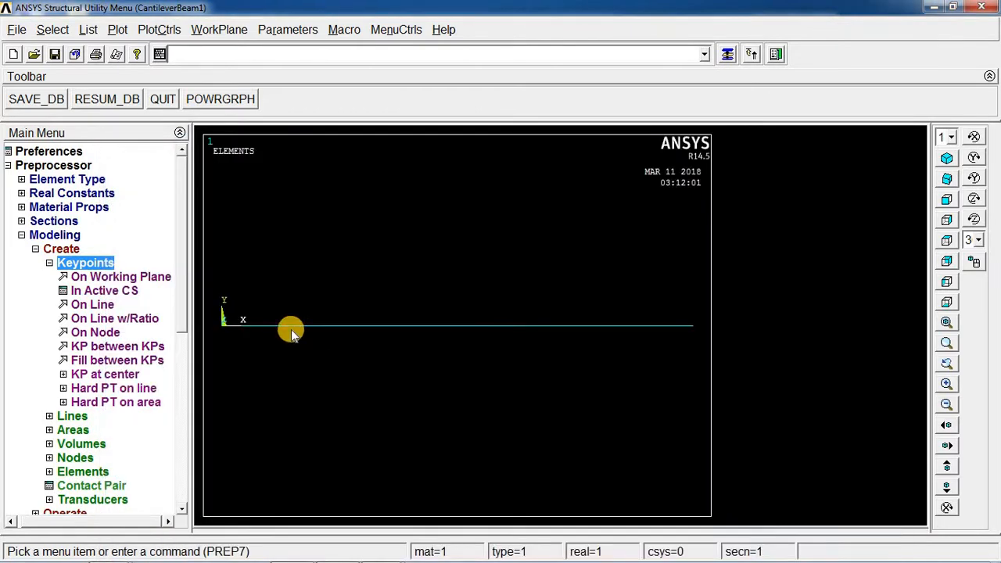
pyautogui.hotkey('alt', 'Tab')
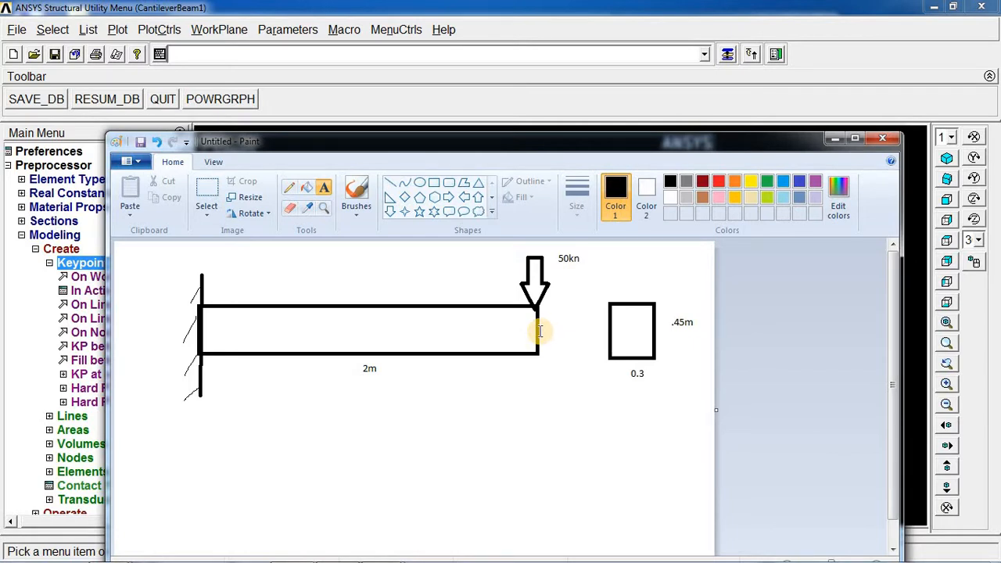
pyautogui.hotkey('alt', 'Tab')
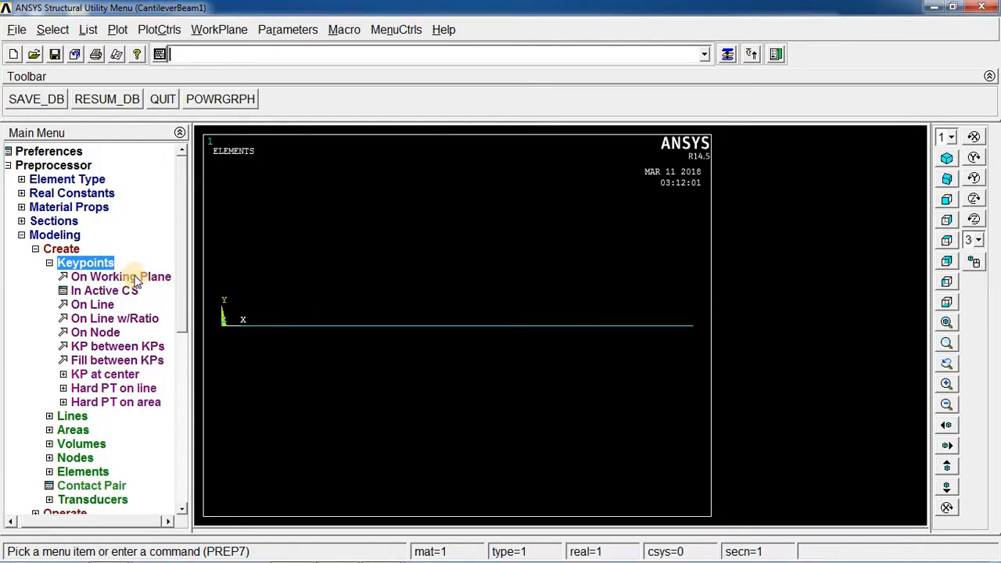
pyautogui.click(138, 277)
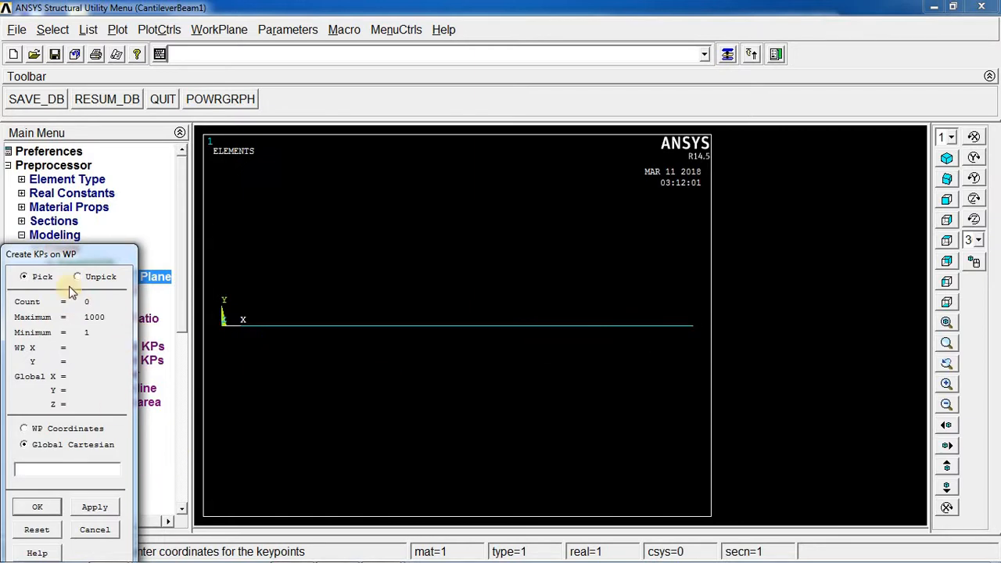
pyautogui.moveTo(89, 262); pyautogui.dragTo(359, 114)
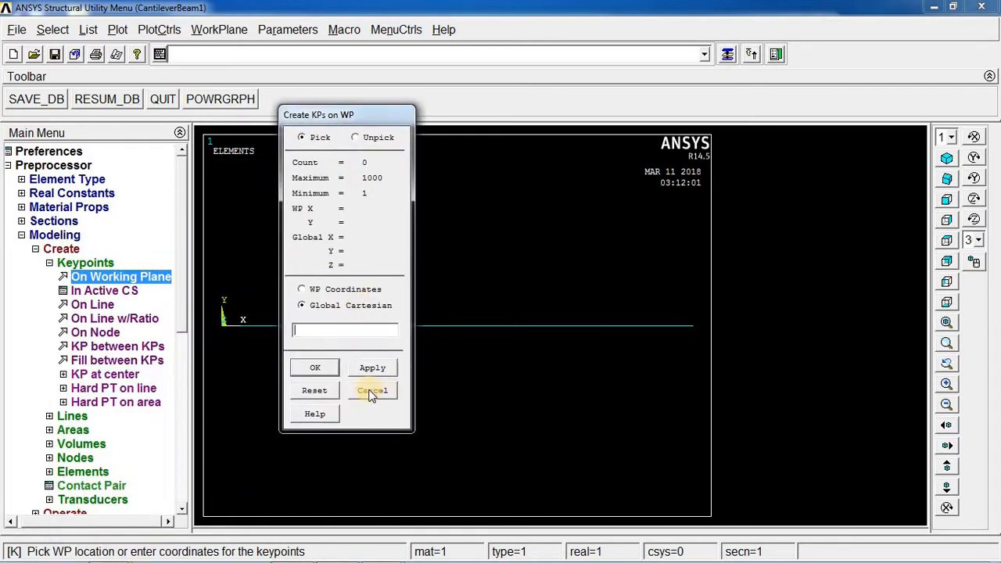
pyautogui.click(376, 386)
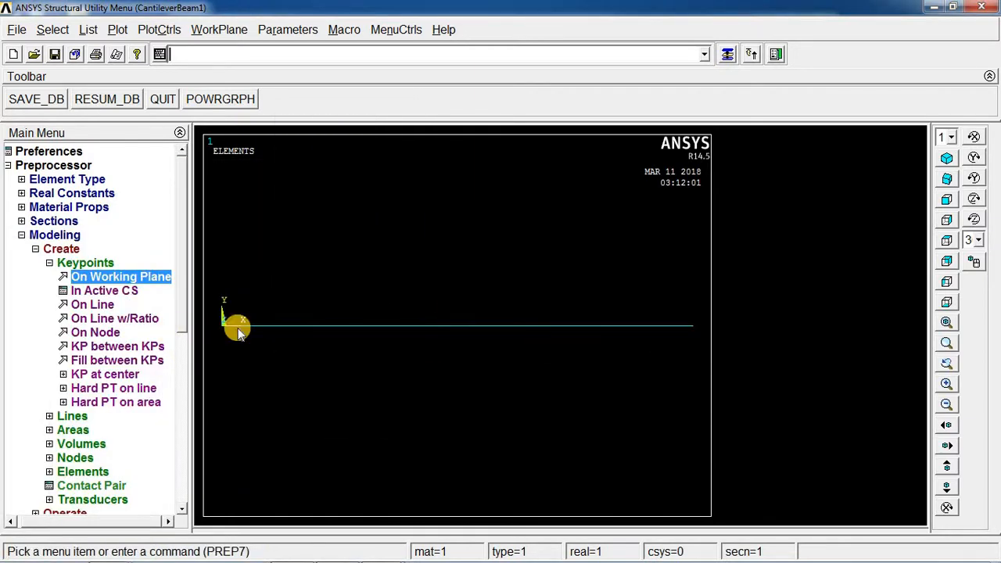
# Assign material 1, element type 1 BEAM188 and section 1 to the picked beam line.
pyautogui.click(53, 264)
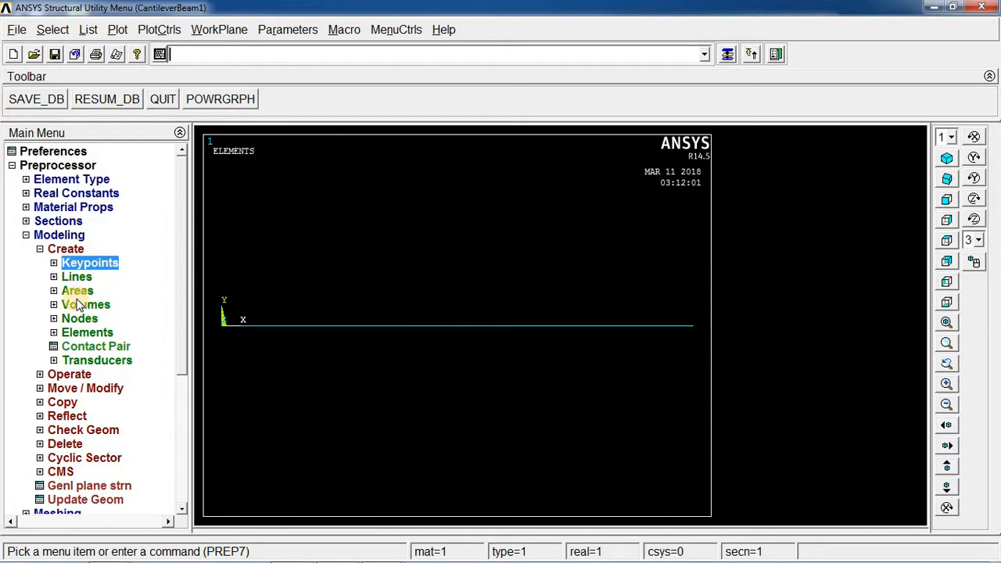
pyautogui.click(39, 249)
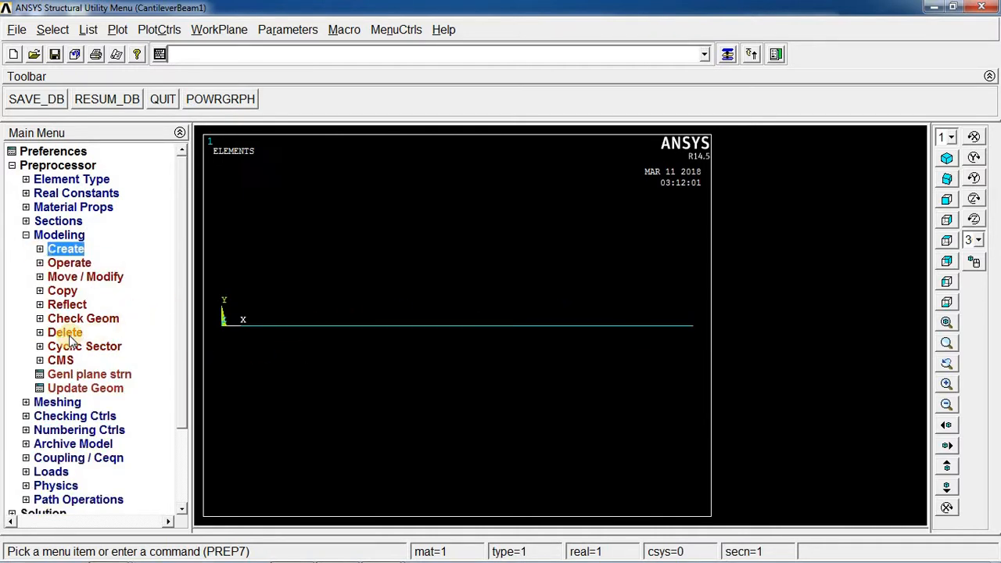
pyautogui.click(26, 403)
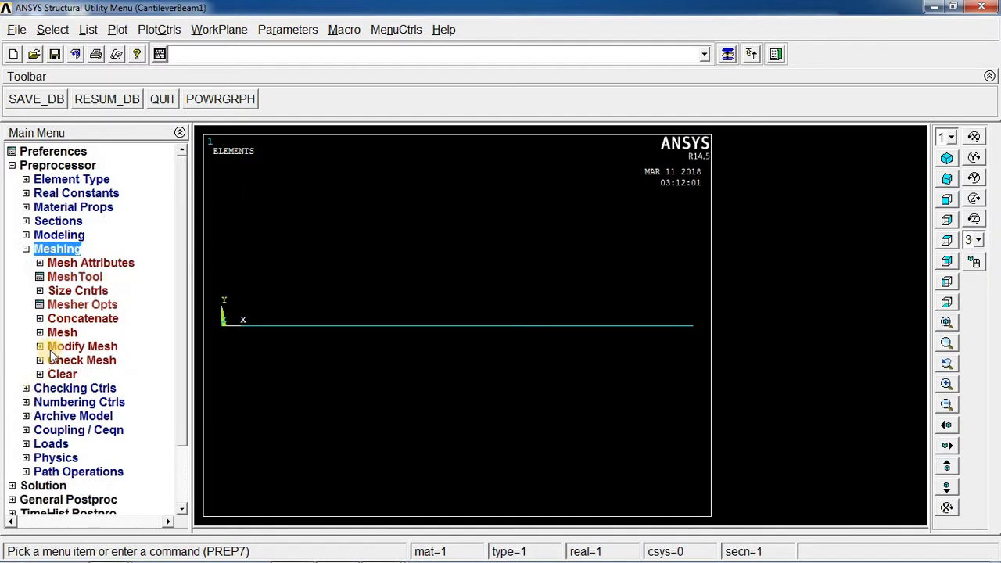
pyautogui.click(41, 265)
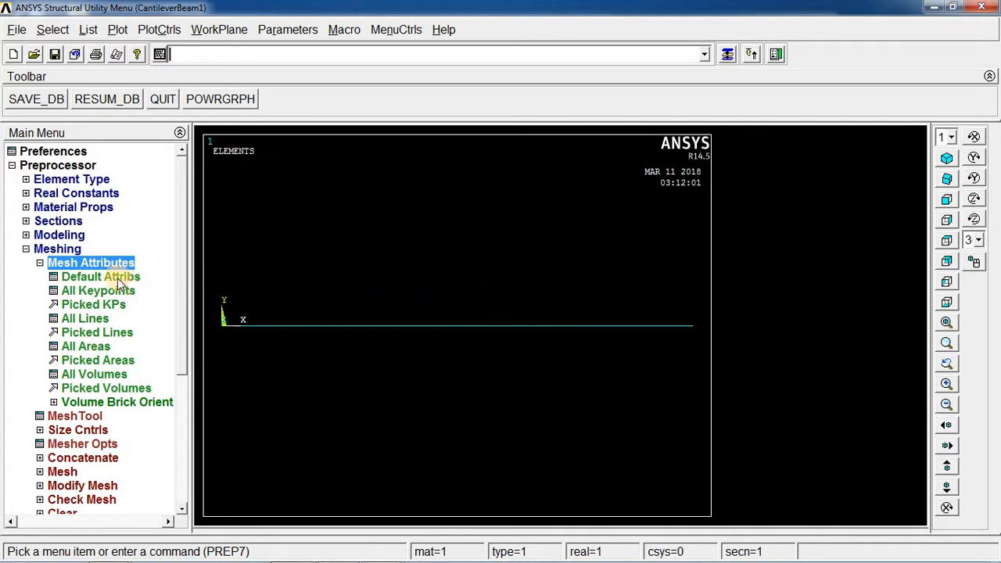
pyautogui.click(88, 332)
pyautogui.click(378, 325)
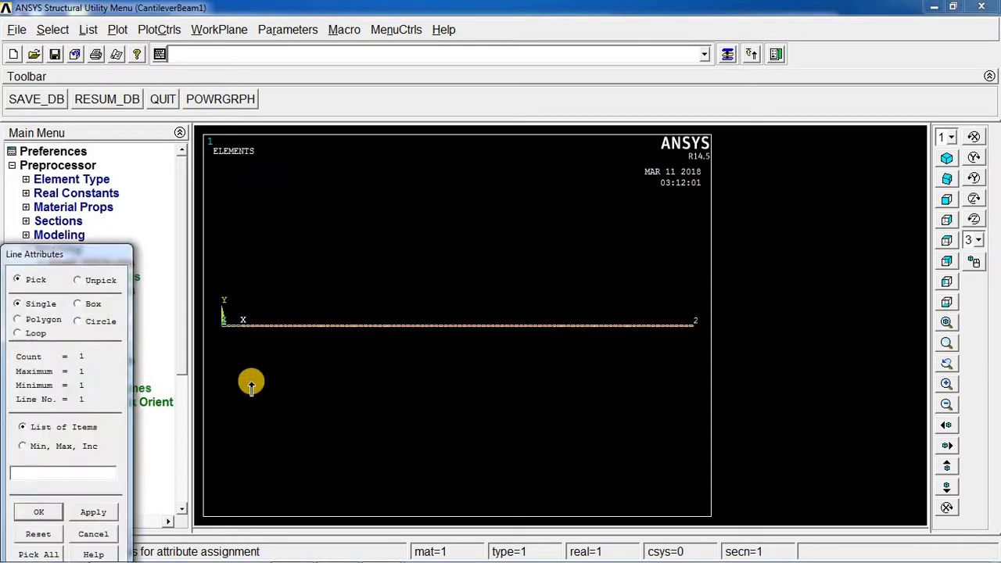
pyautogui.click(93, 514)
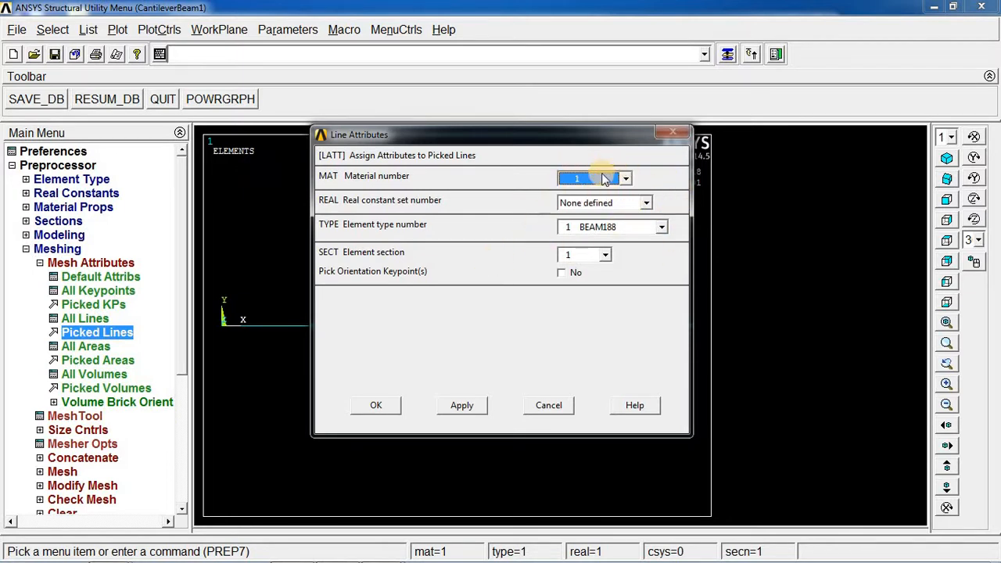
pyautogui.click(625, 180)
pyautogui.click(623, 193)
pyautogui.moveTo(468, 137); pyautogui.dragTo(522, 93)
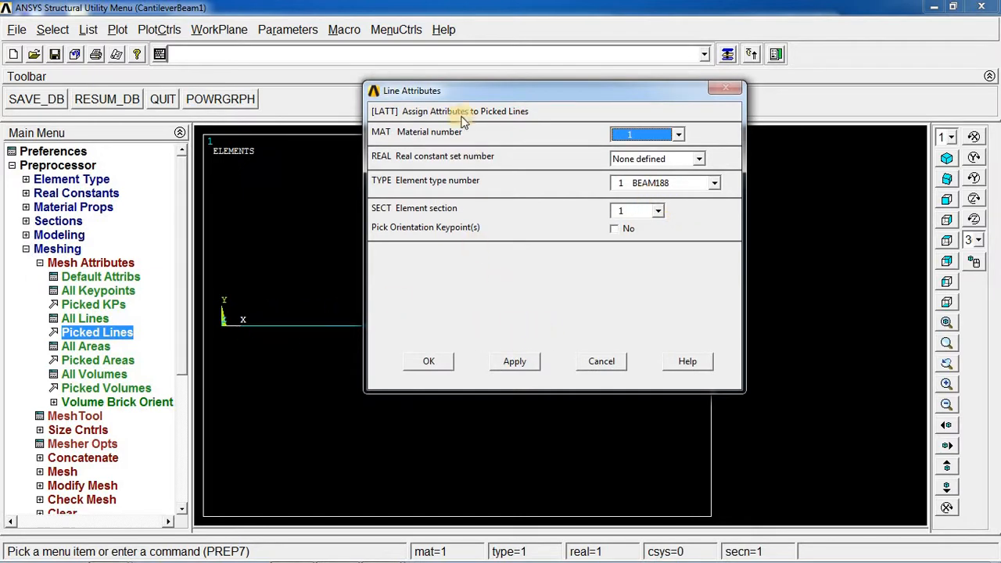
pyautogui.moveTo(470, 96); pyautogui.dragTo(725, 161)
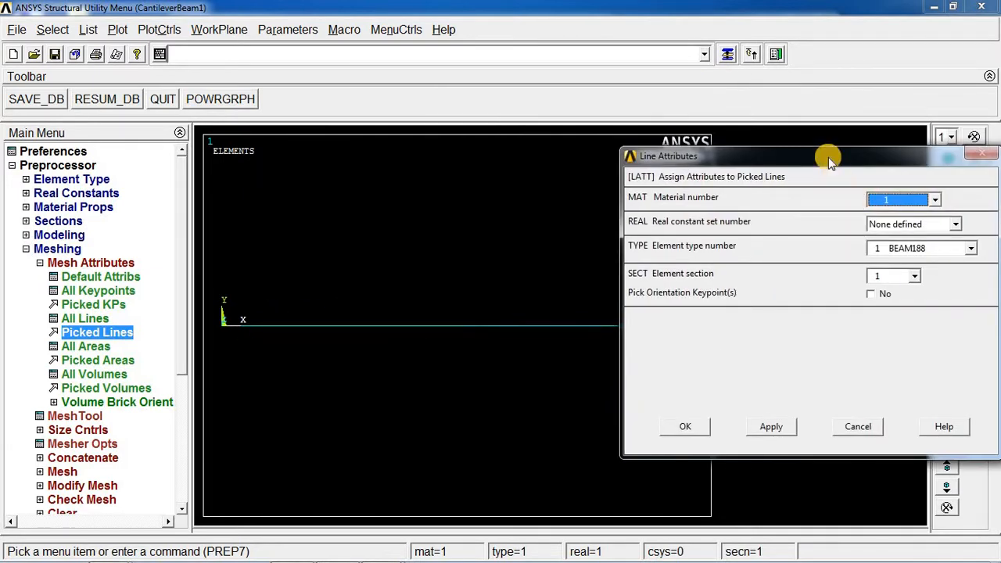
pyautogui.moveTo(828, 157); pyautogui.dragTo(586, 123)
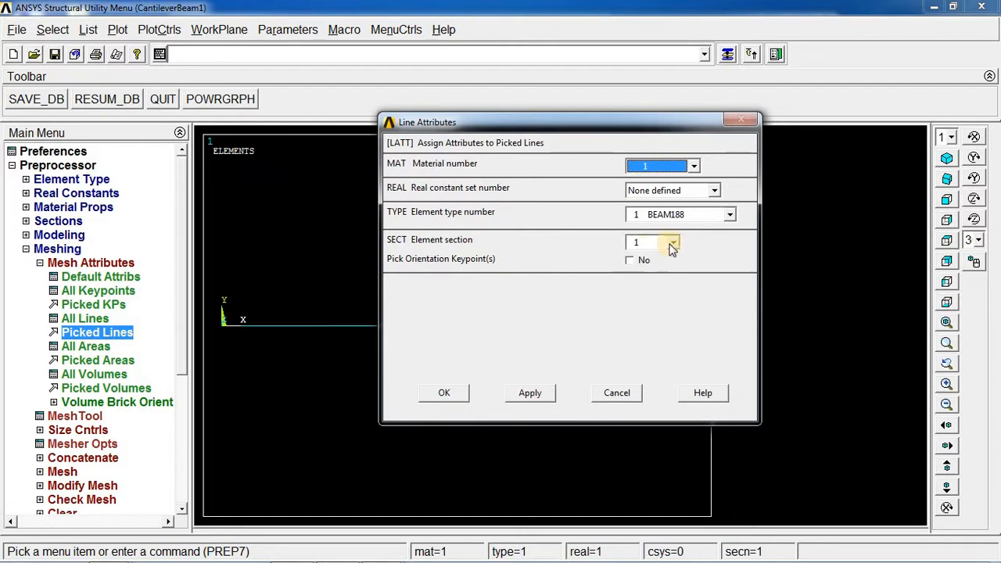
pyautogui.click(672, 244)
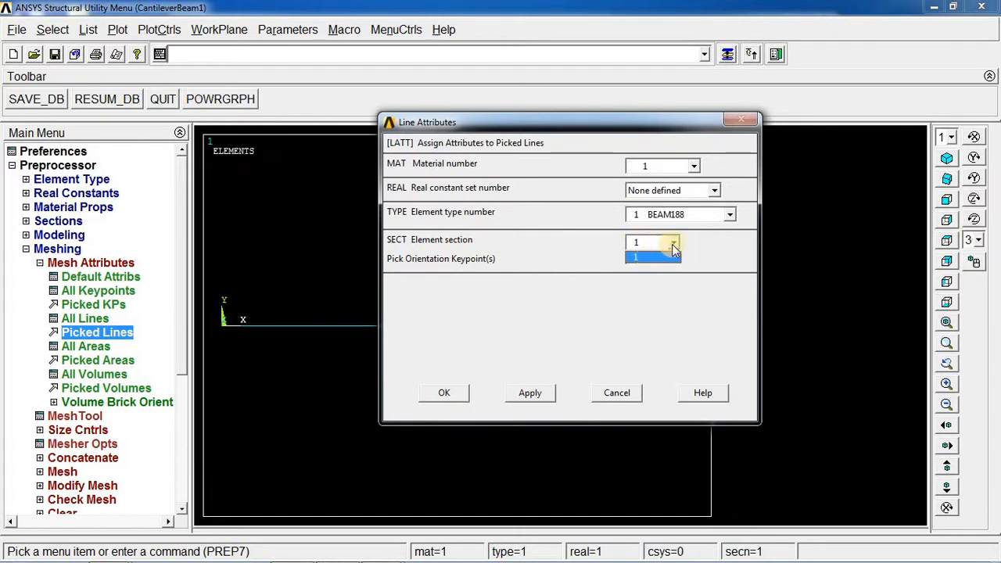
pyautogui.click(673, 244)
pyautogui.click(673, 244)
pyautogui.click(675, 244)
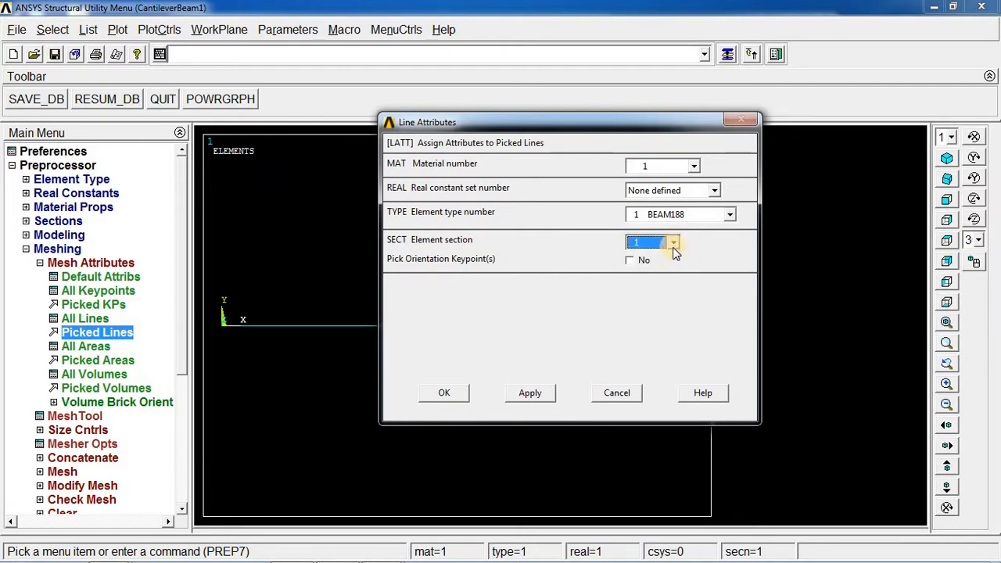
pyautogui.moveTo(579, 122); pyautogui.dragTo(638, 121)
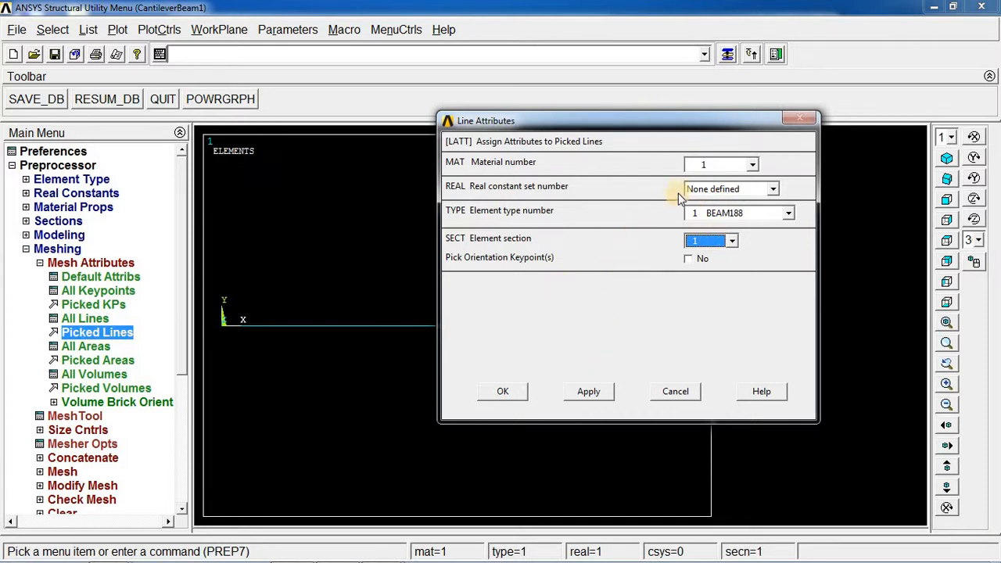
pyautogui.click(661, 394)
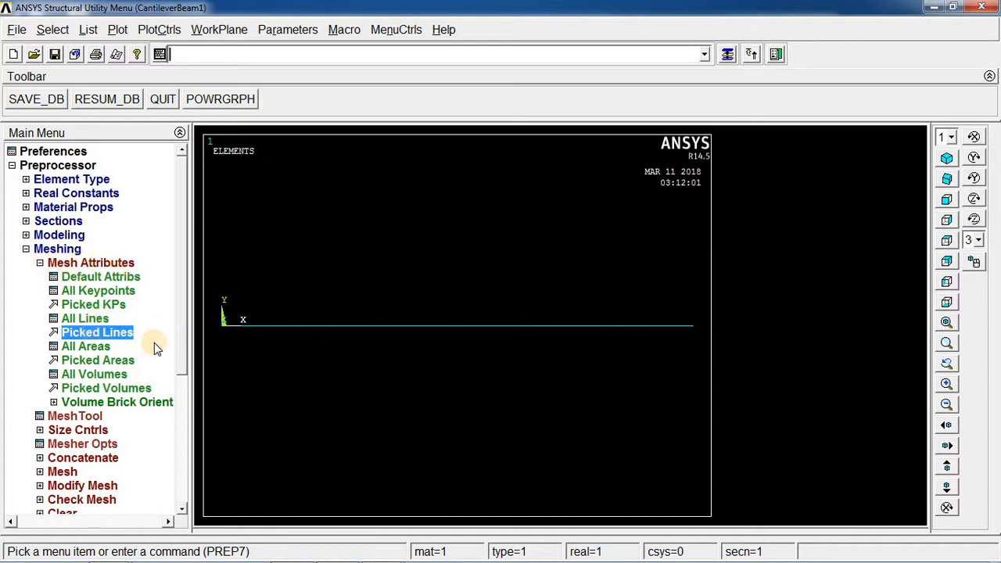
# Set the number of element divisions on the picked beam line to 100.
pyautogui.click(40, 263)
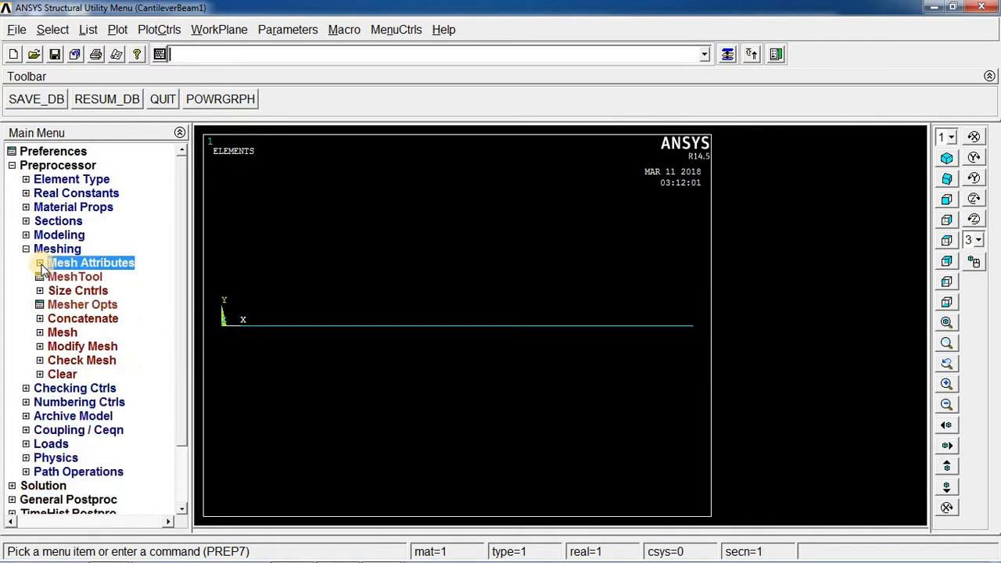
pyautogui.click(40, 290)
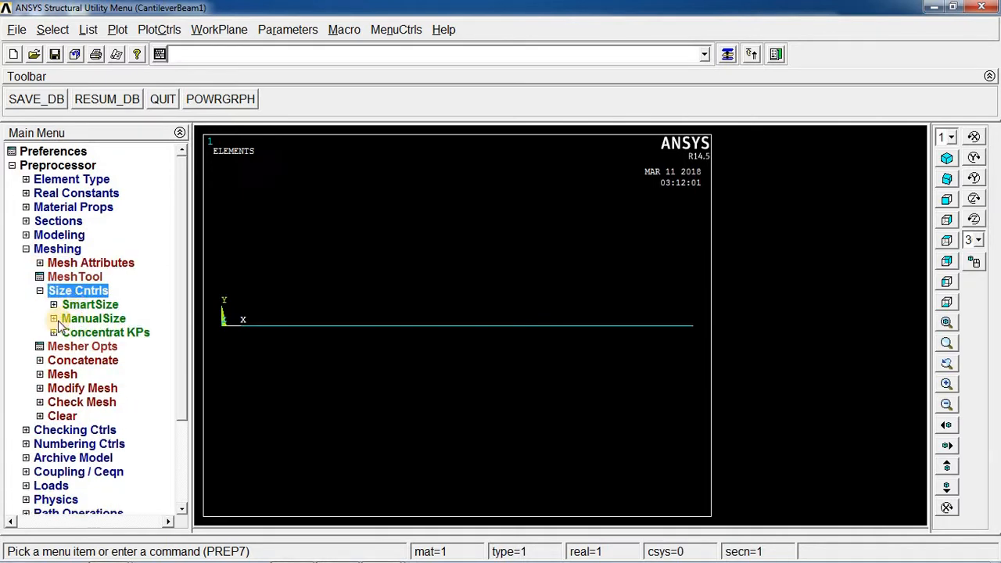
pyautogui.click(54, 320)
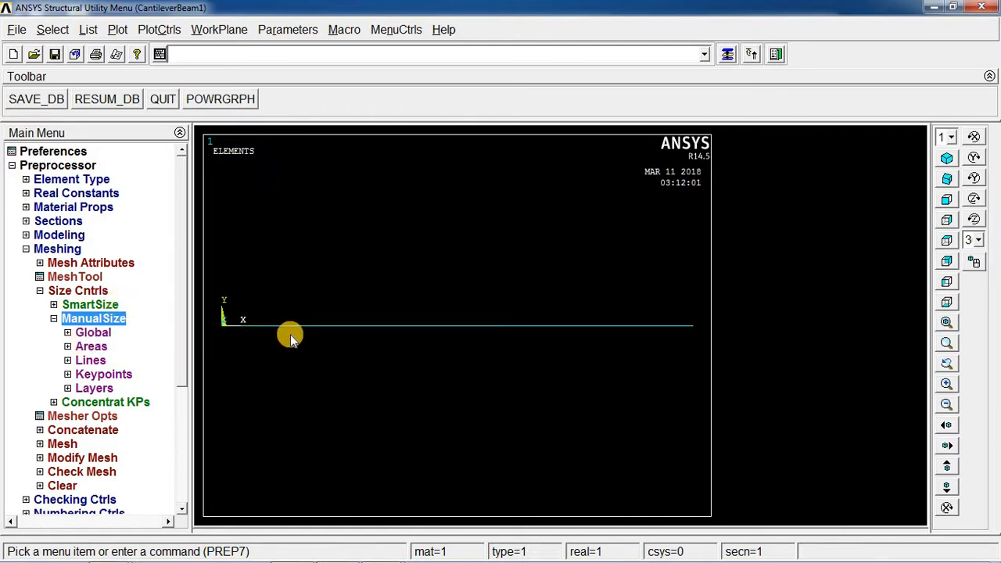
pyautogui.click(90, 361)
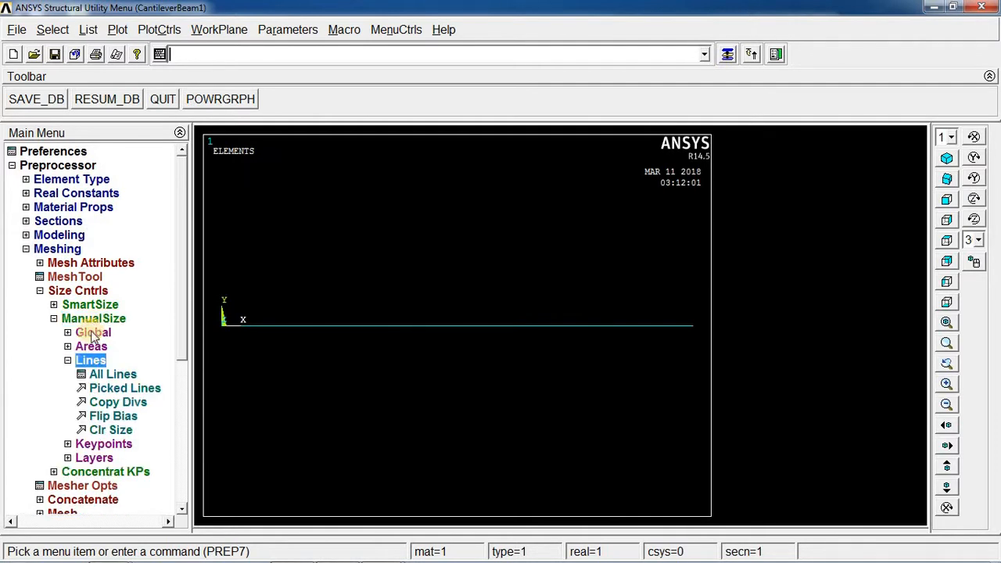
pyautogui.click(115, 389)
pyautogui.click(345, 327)
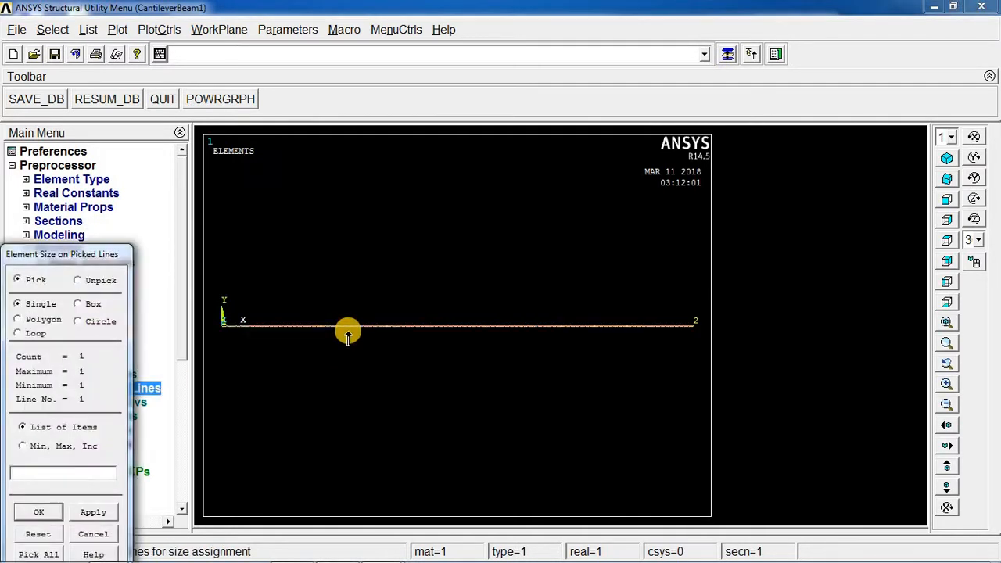
pyautogui.click(100, 513)
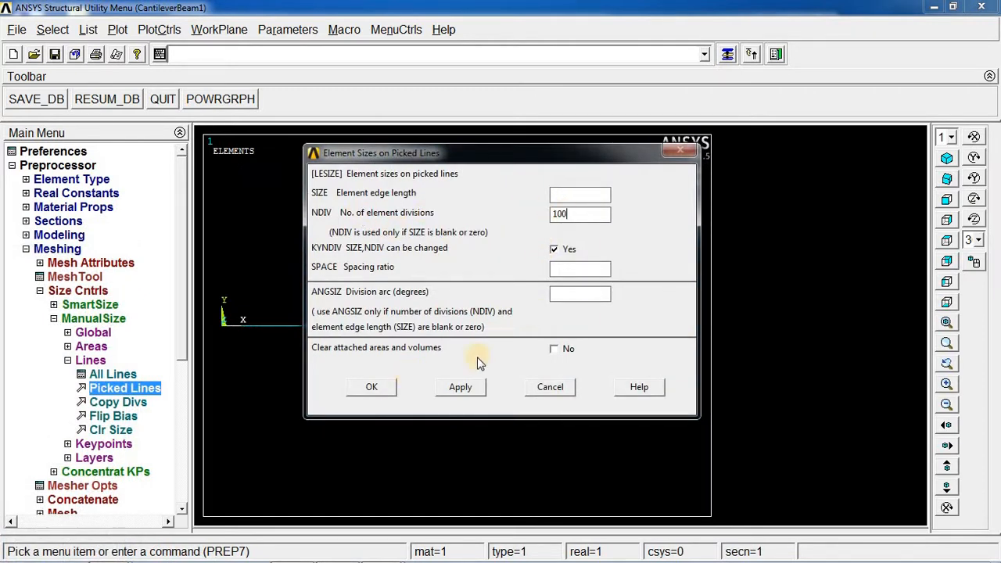
pyautogui.click(372, 388)
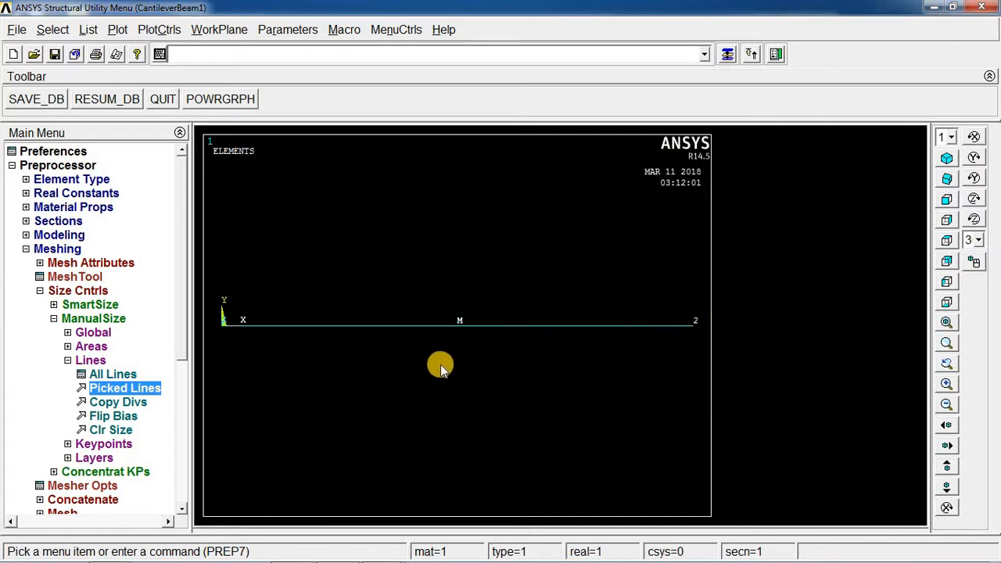
# Open the MeshTool and mesh the beam line.
pyautogui.click(68, 360)
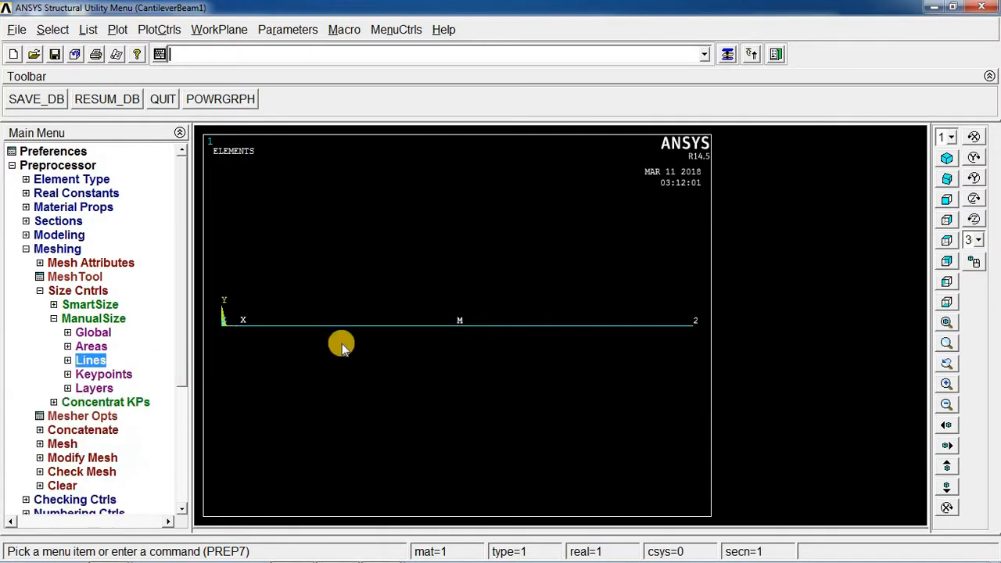
pyautogui.click(54, 320)
pyautogui.click(40, 291)
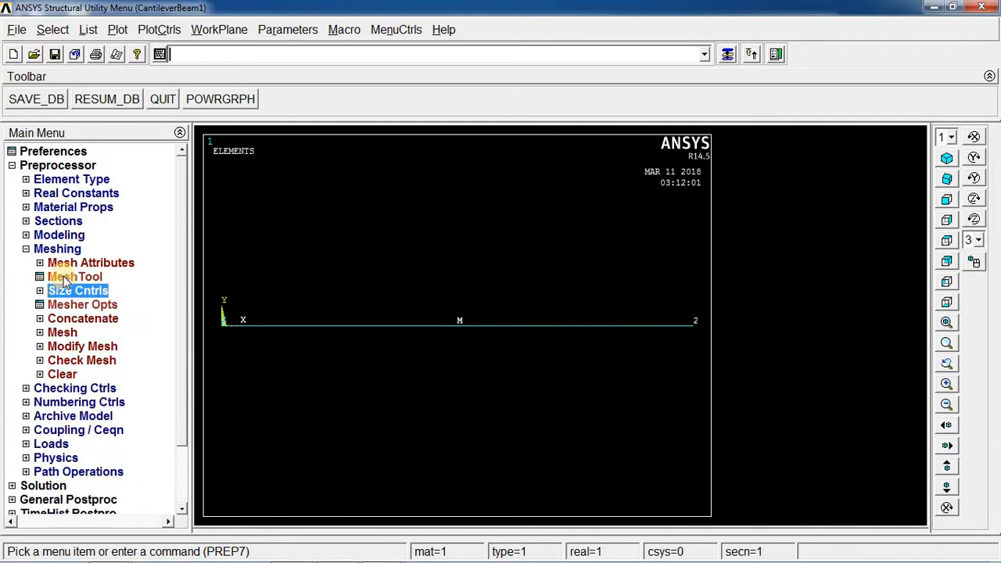
pyautogui.click(67, 278)
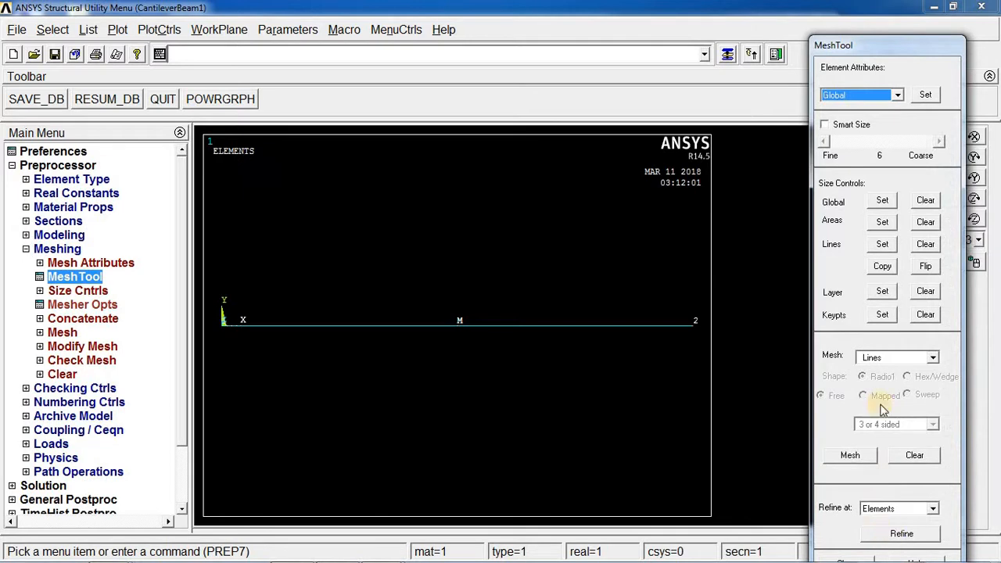
pyautogui.moveTo(874, 45); pyautogui.dragTo(858, 6)
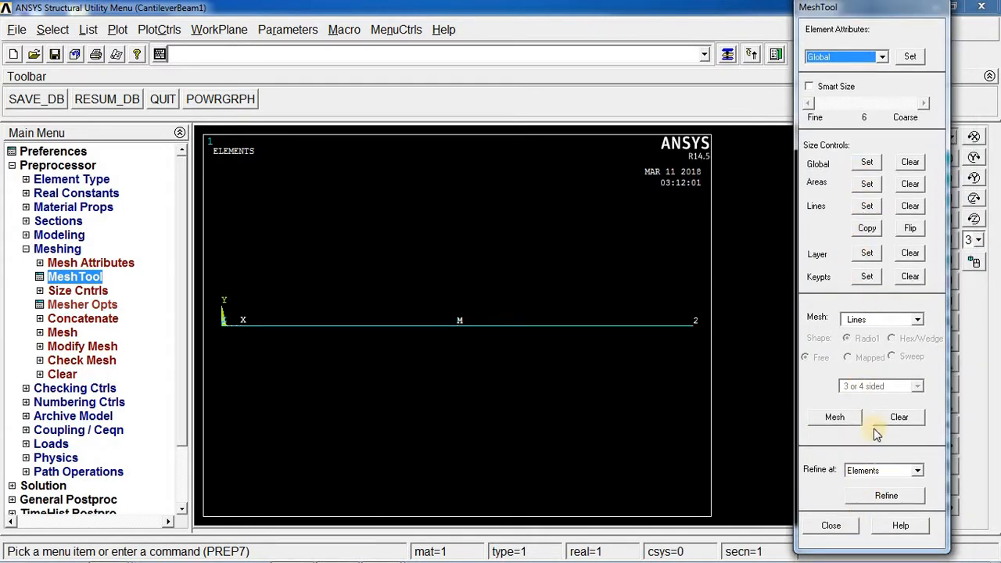
pyautogui.click(835, 417)
pyautogui.click(291, 334)
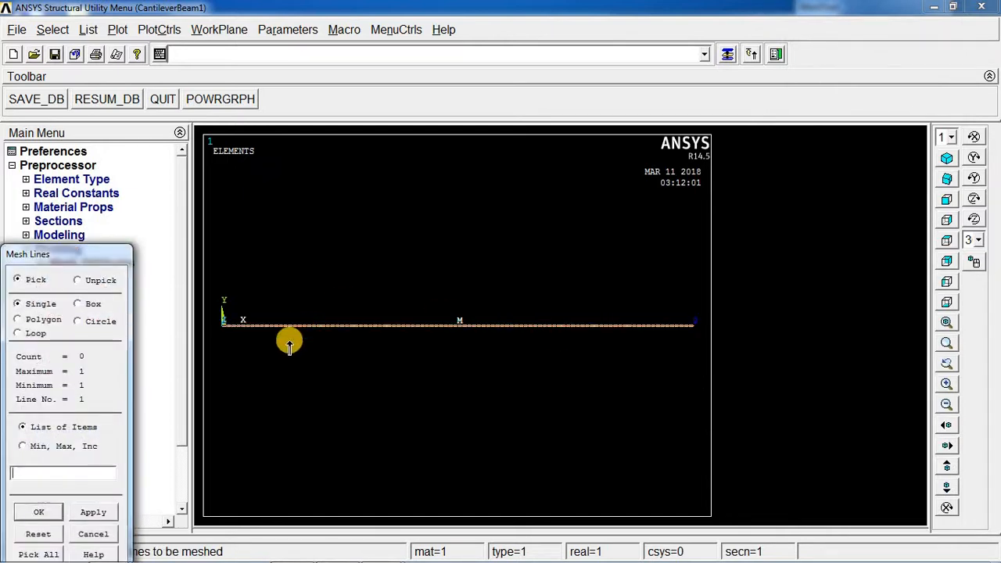
pyautogui.click(93, 511)
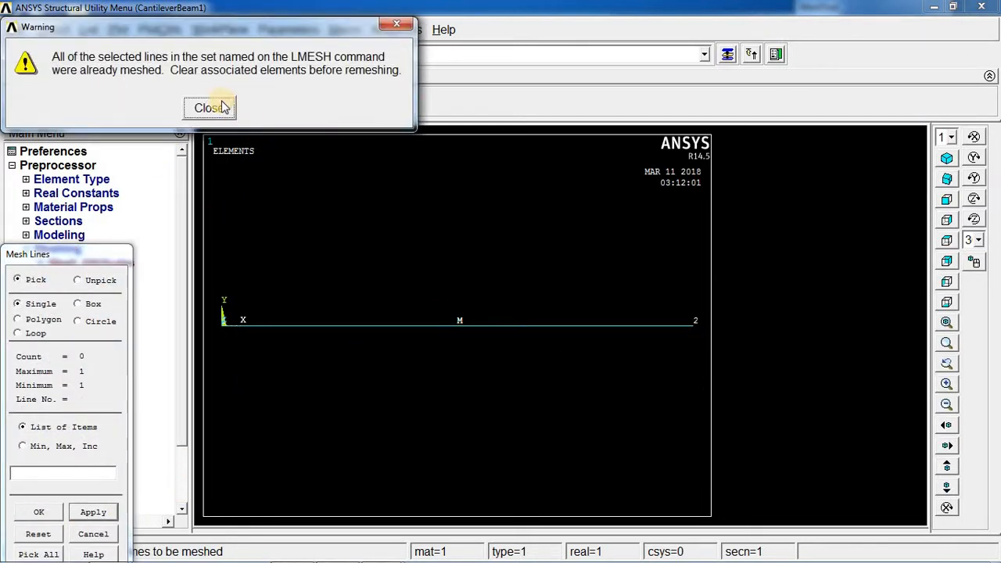
pyautogui.click(210, 109)
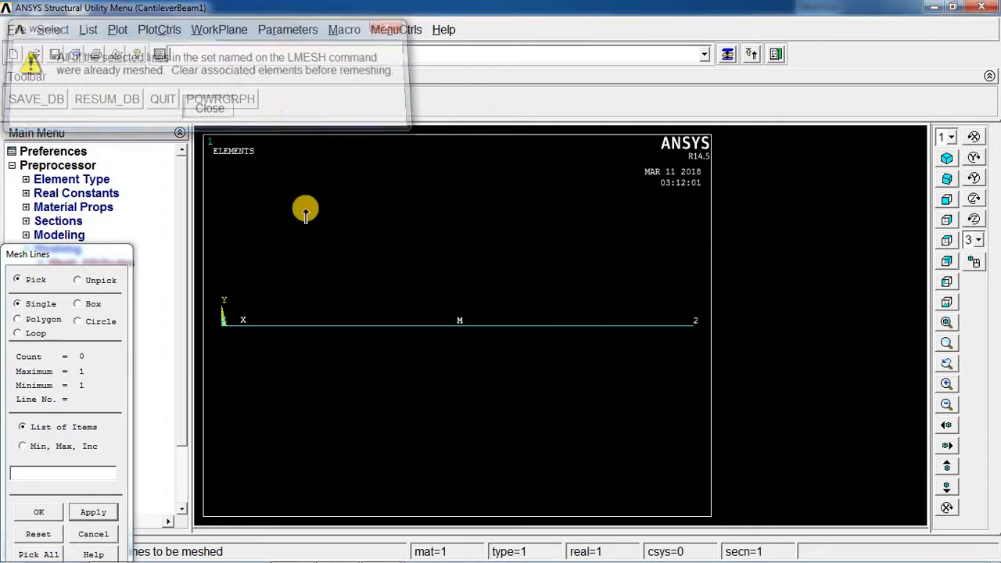
pyautogui.click(93, 534)
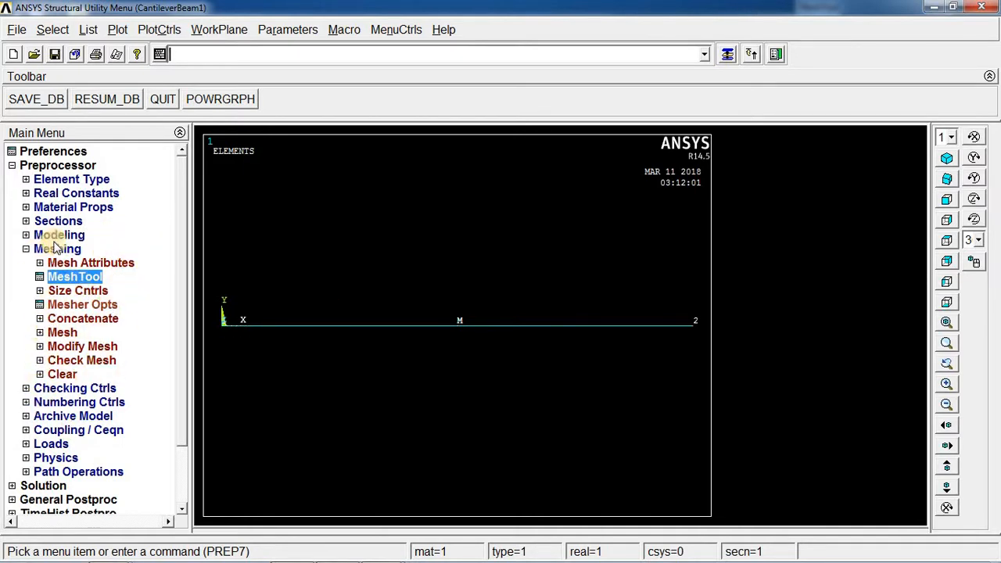
# Show a multi-plot of the meshed model and expand the Solution branch.
pyautogui.click(26, 250)
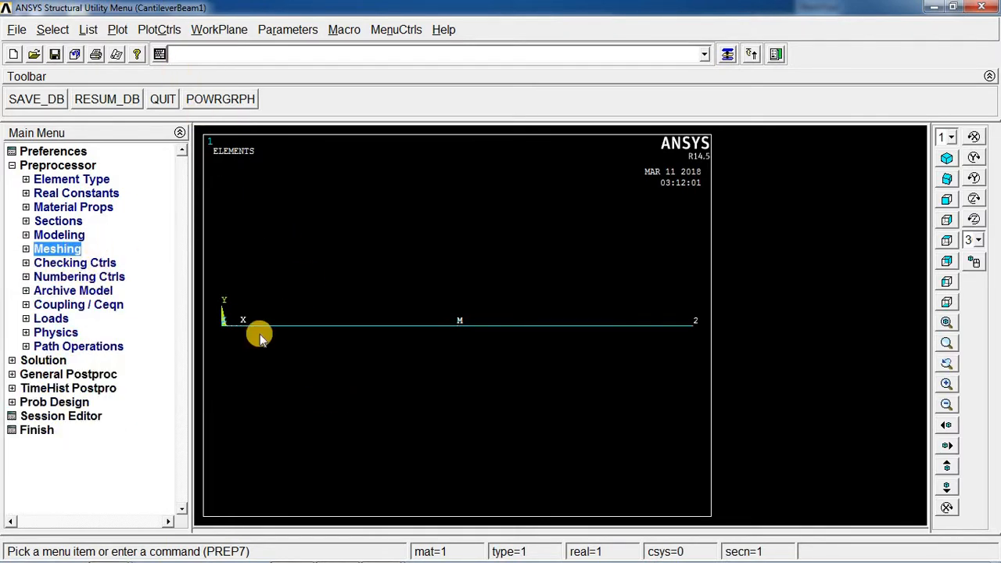
pyautogui.click(130, 33)
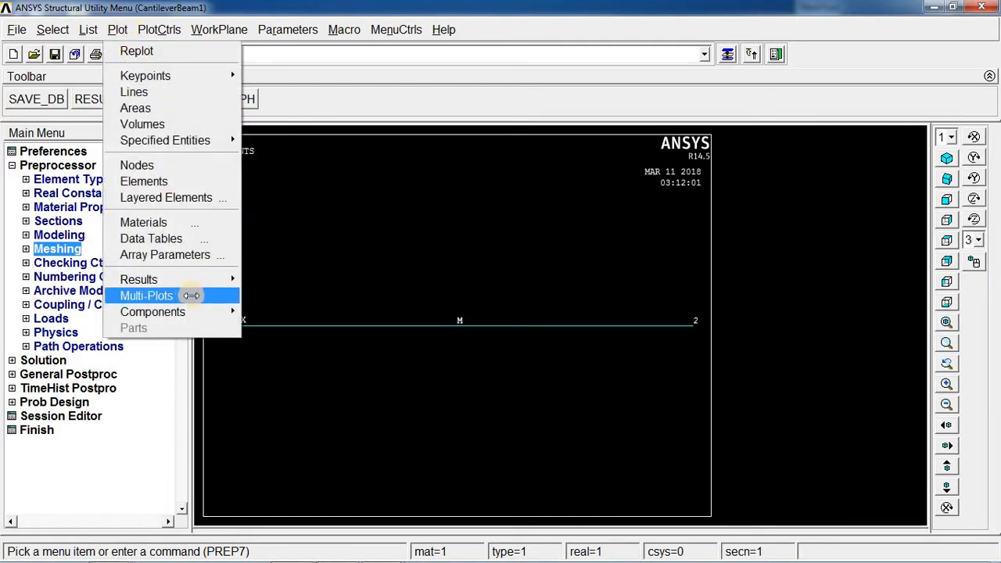
pyautogui.click(190, 295)
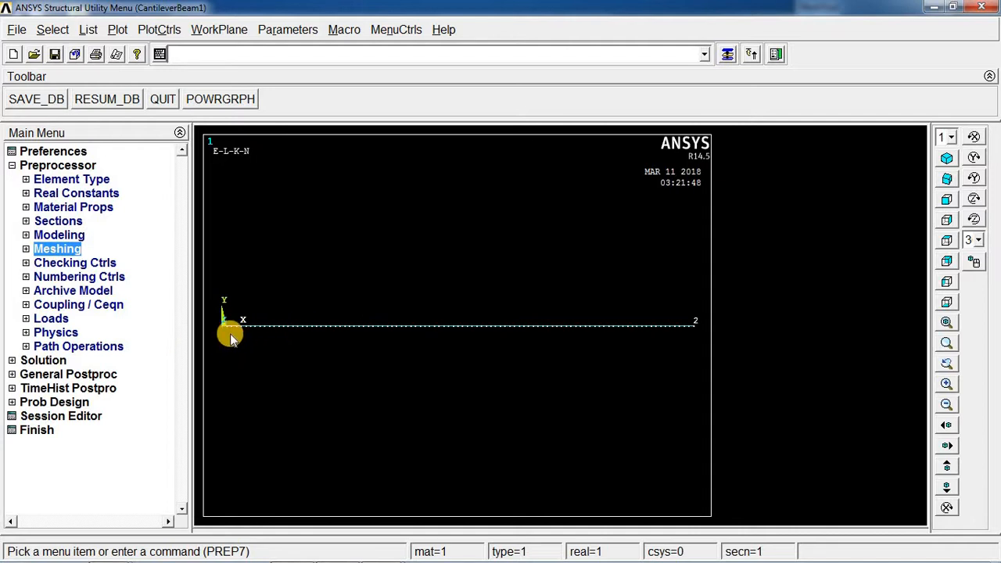
pyautogui.click(13, 361)
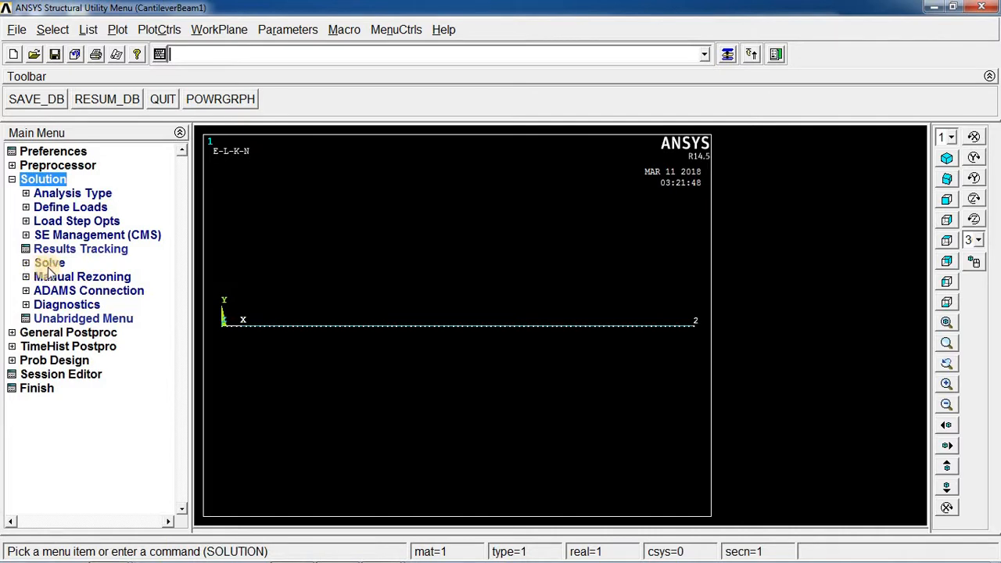
# Set the analysis type to a Static new analysis.
pyautogui.moveTo(412, 556)
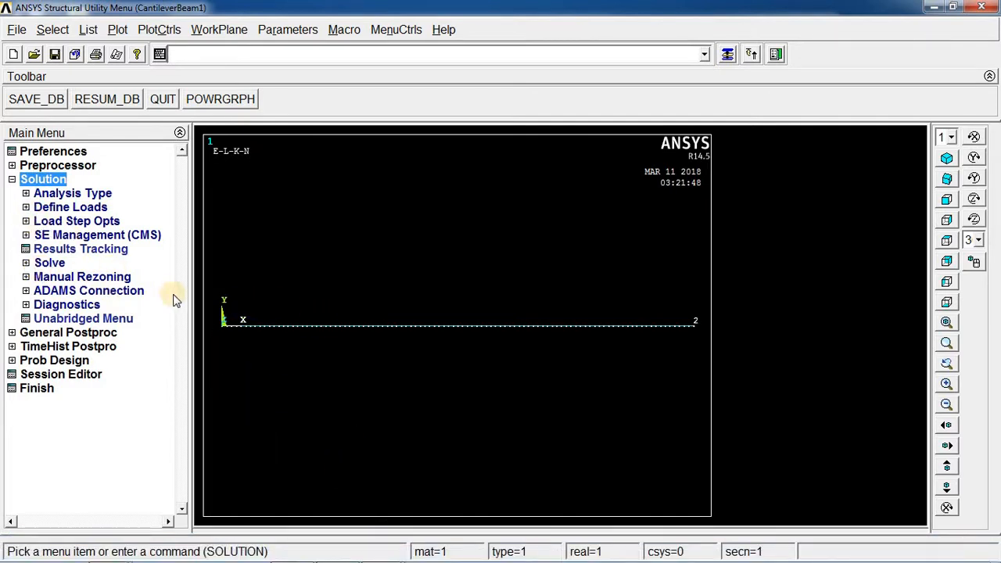
pyautogui.click(36, 195)
pyautogui.click(81, 207)
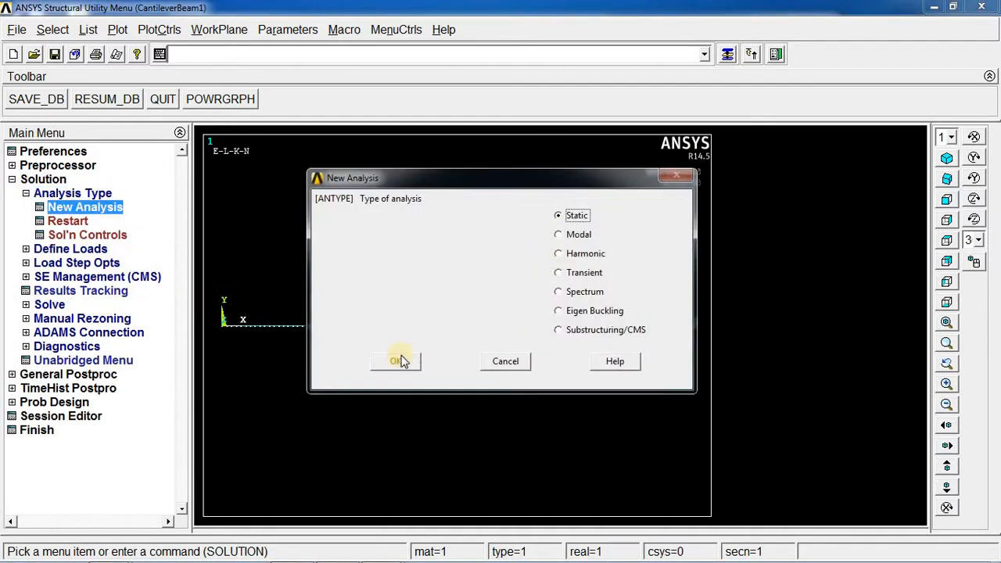
pyautogui.click(512, 362)
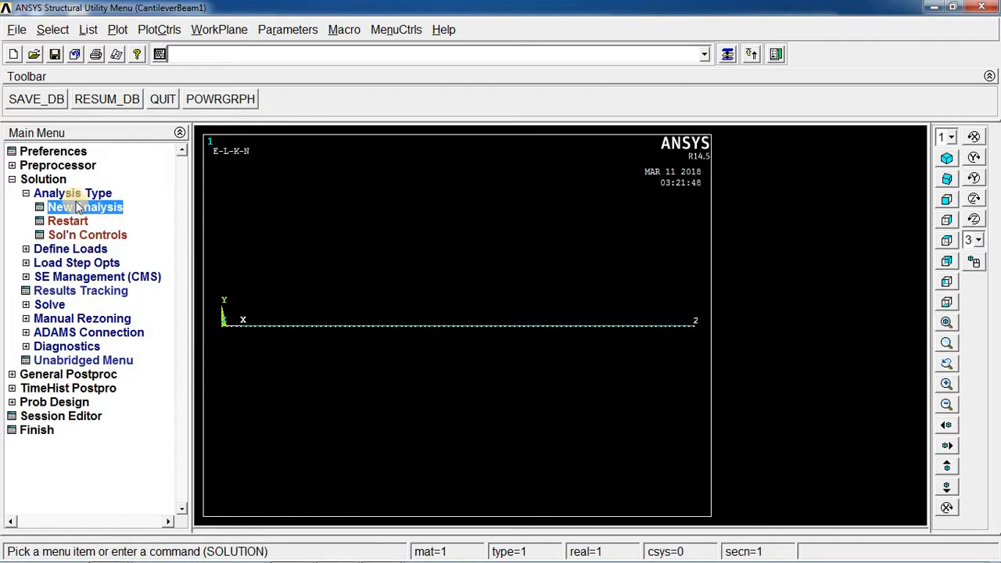
pyautogui.click(100, 211)
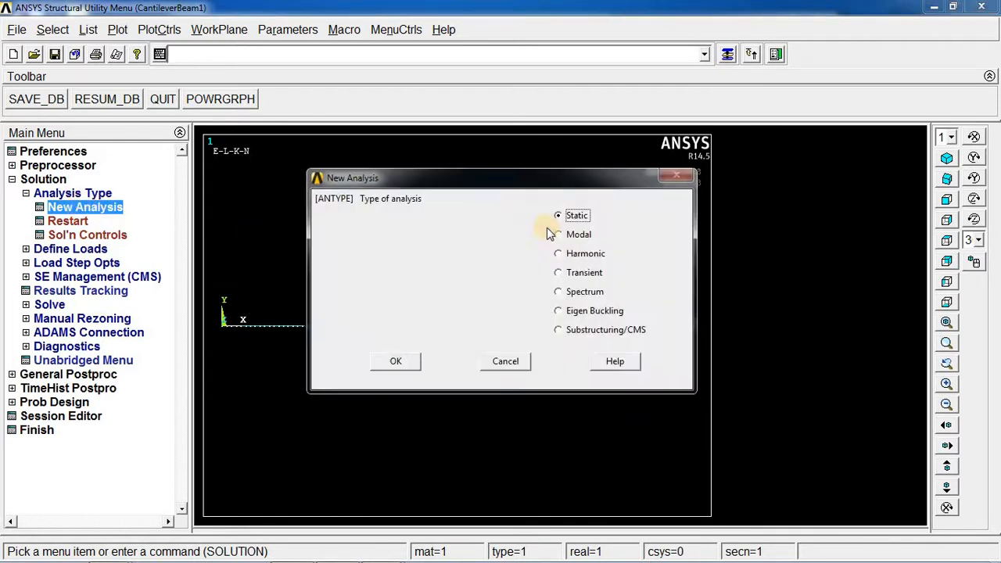
pyautogui.click(518, 363)
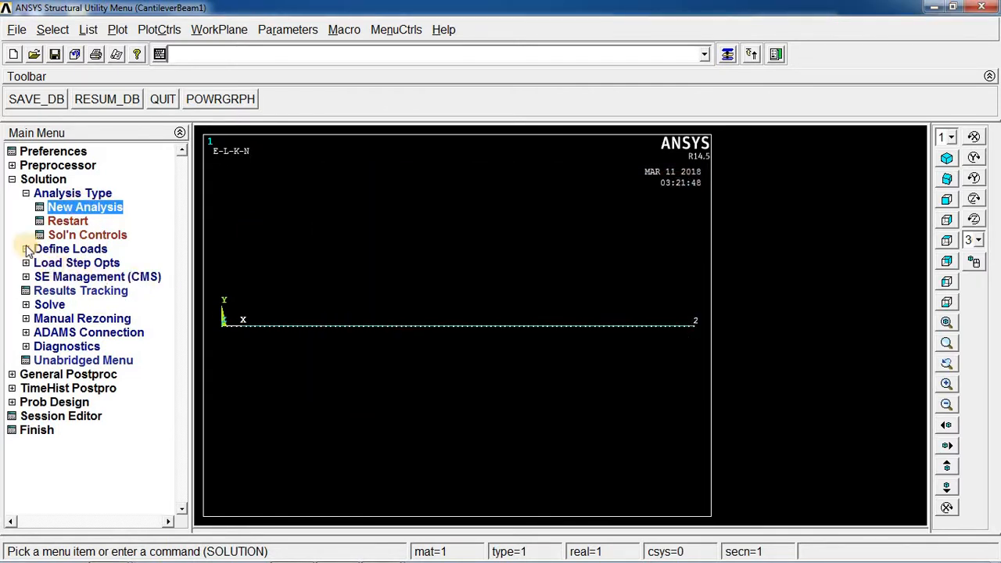
# Constrain all degrees of freedom at the fixed-end node at the beam's origin.
pyautogui.click(28, 250)
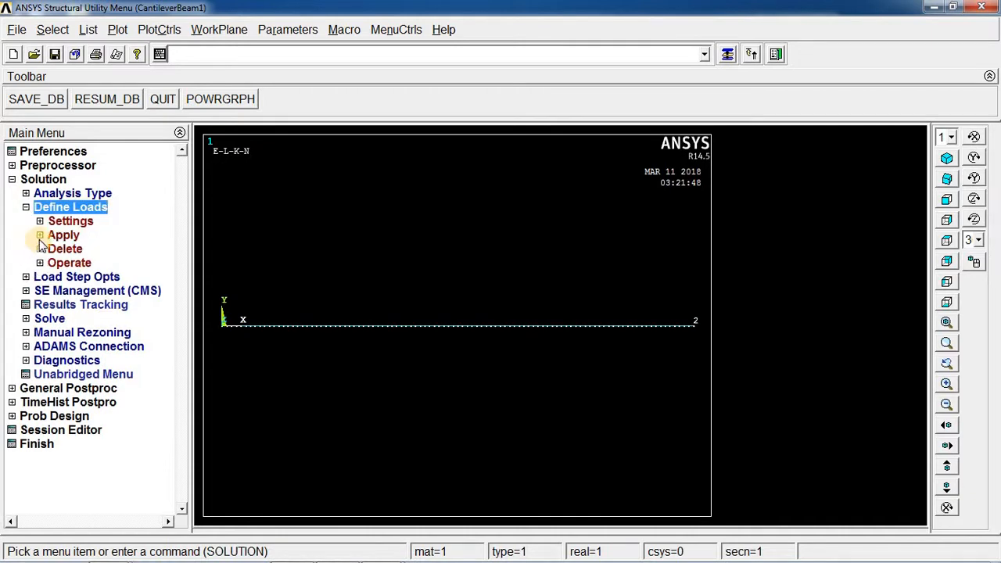
pyautogui.click(40, 236)
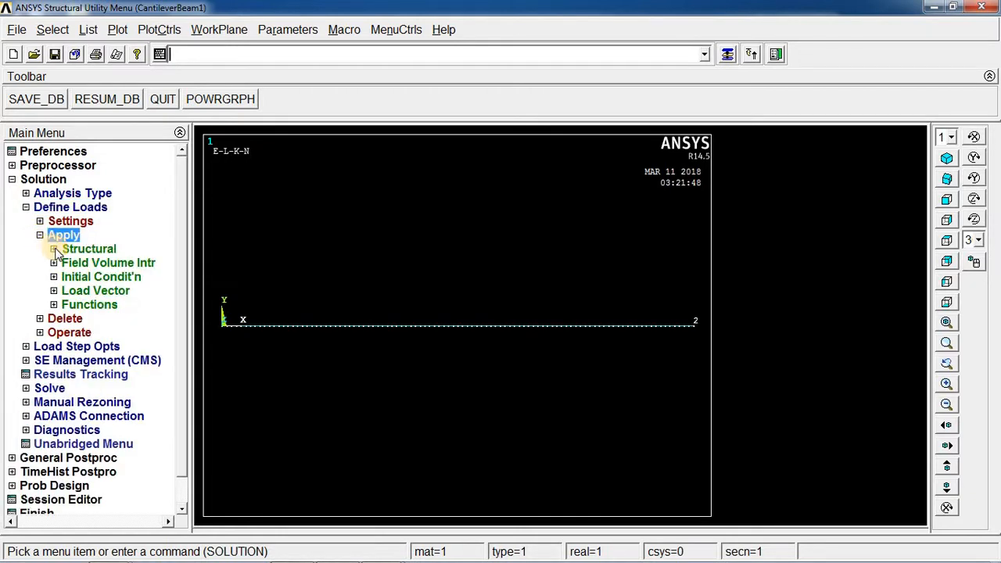
pyautogui.click(54, 249)
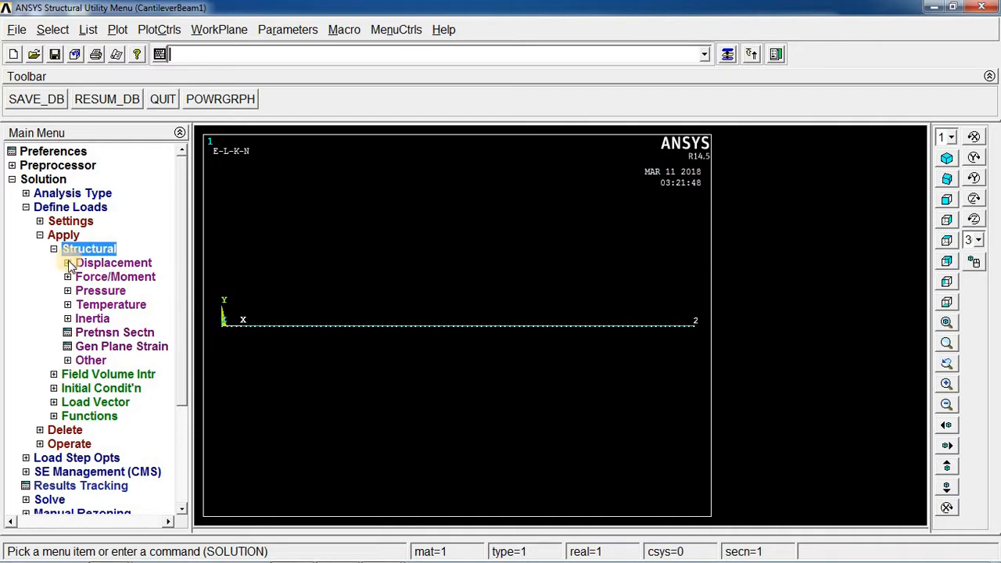
pyautogui.click(68, 263)
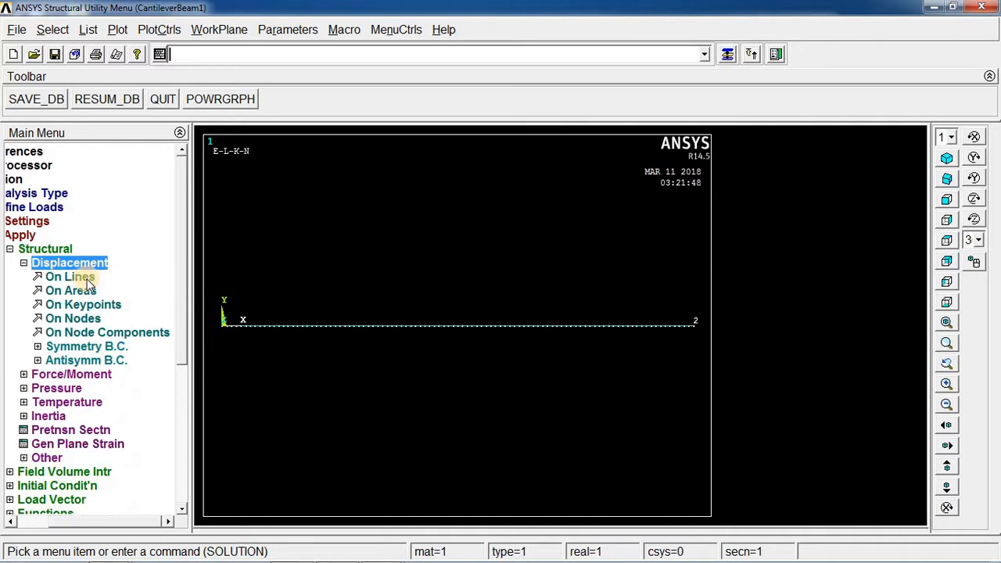
pyautogui.click(81, 319)
pyautogui.click(223, 323)
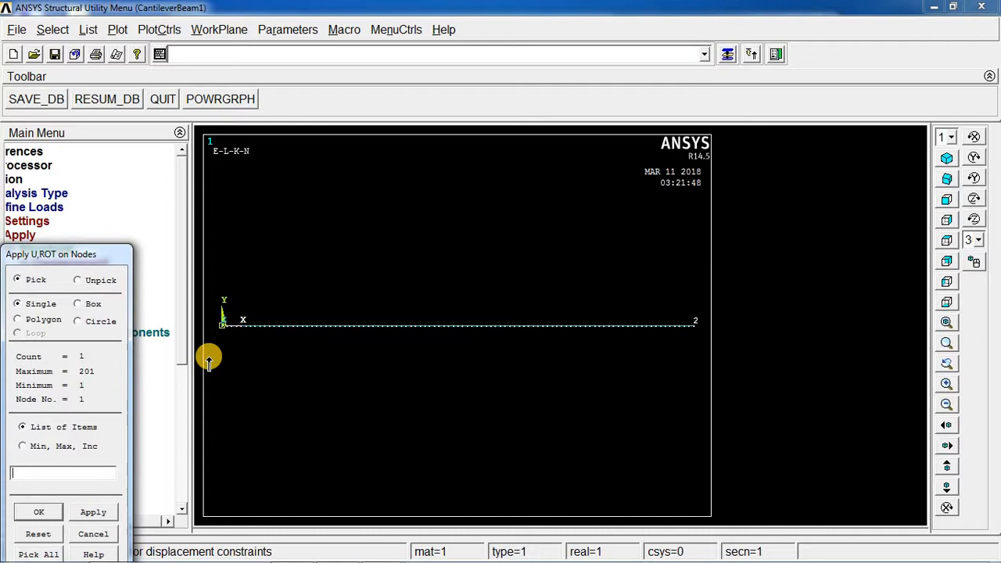
pyautogui.click(109, 518)
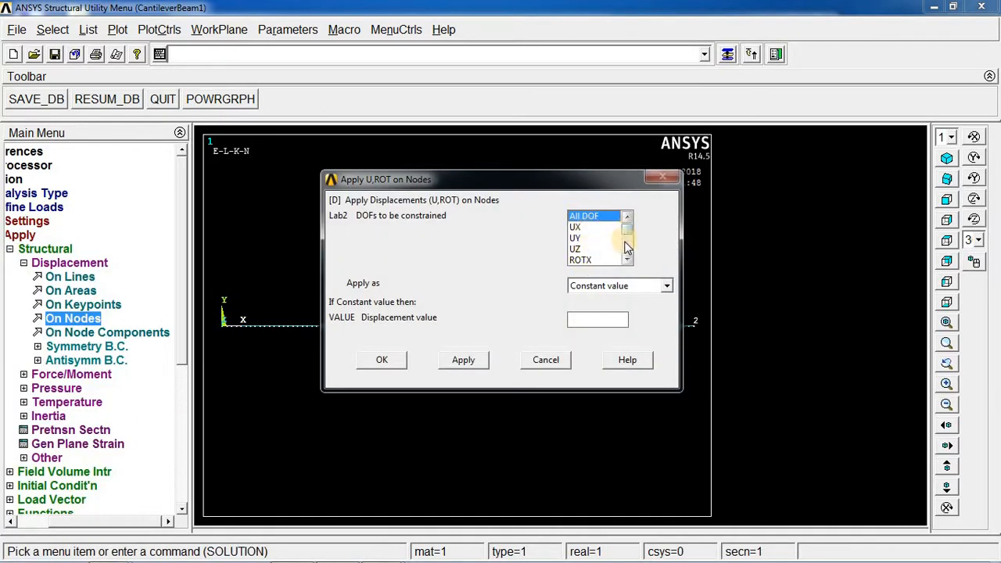
pyautogui.moveTo(626, 241); pyautogui.dragTo(625, 220)
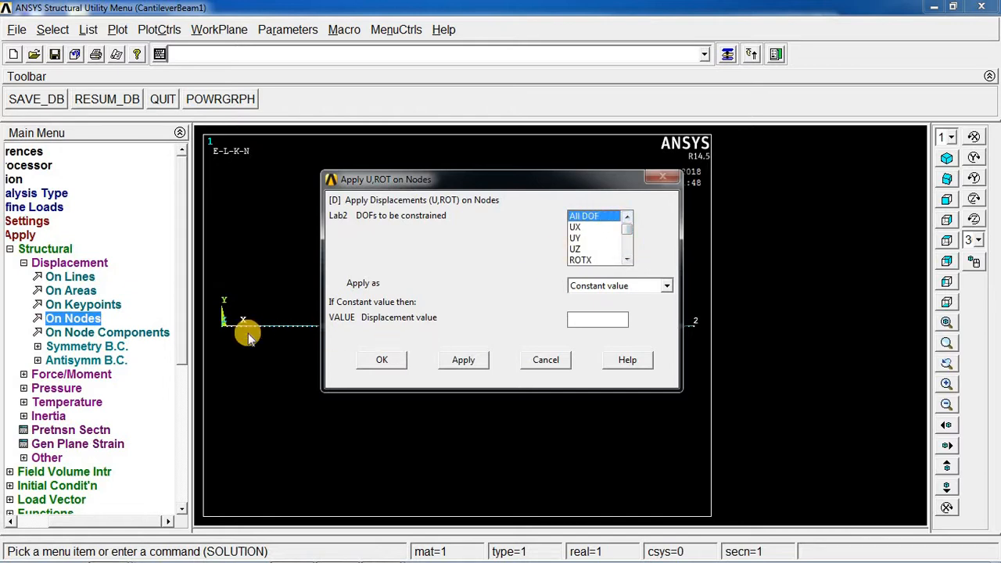
pyautogui.click(581, 227)
pyautogui.click(598, 230)
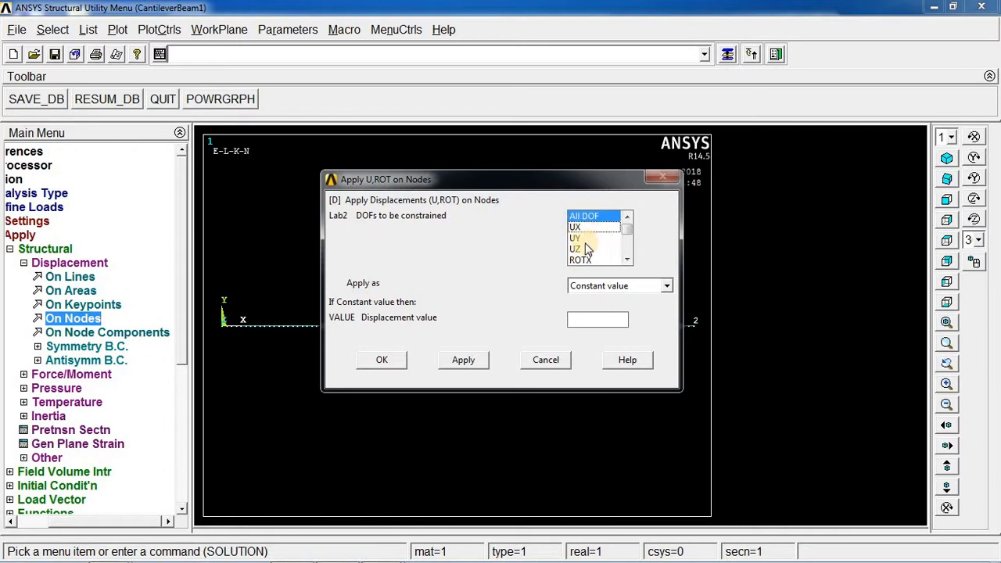
pyautogui.click(581, 240)
pyautogui.click(586, 216)
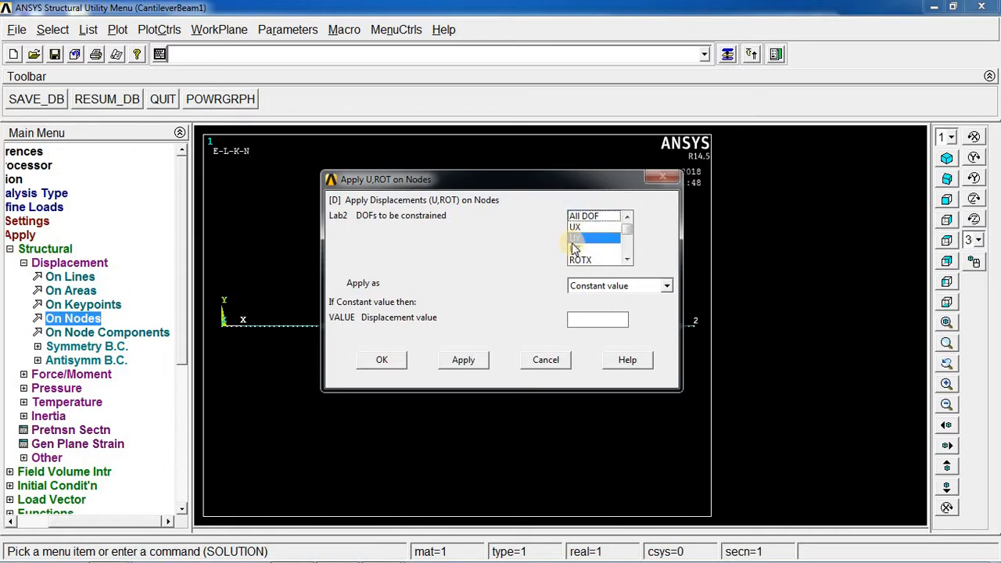
pyautogui.click(576, 218)
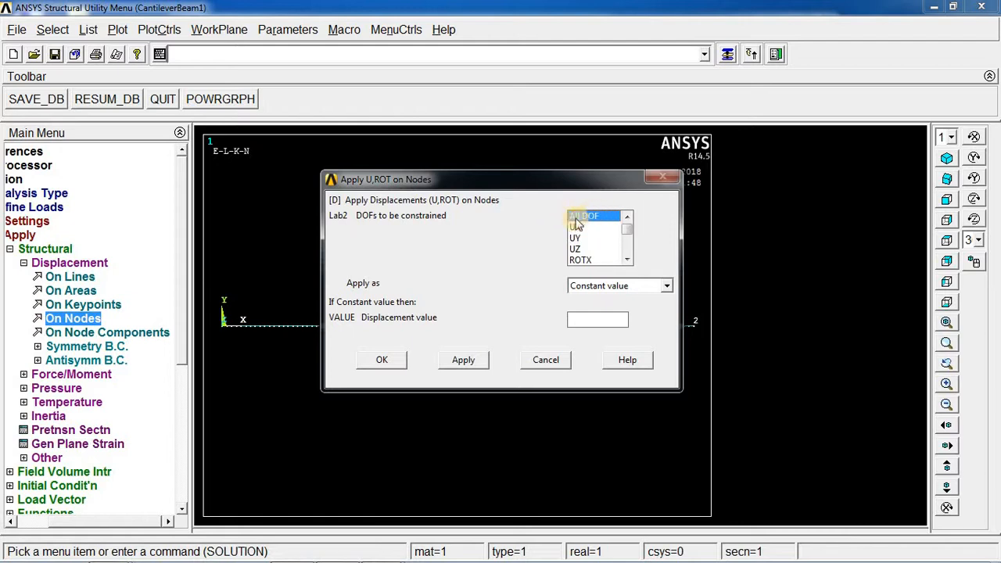
pyautogui.click(392, 361)
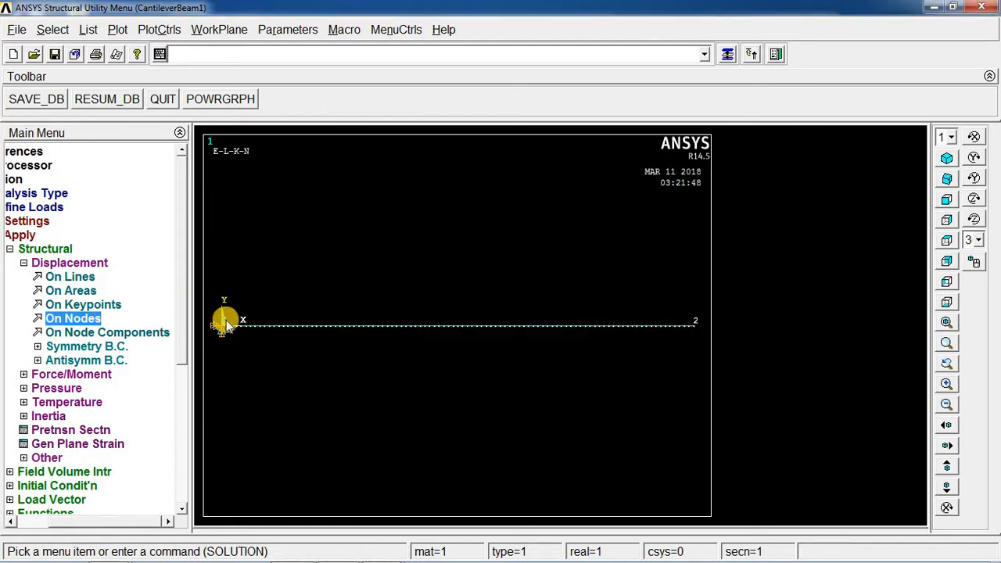
# Apply a force FY of -50 at the free-end node of the beam.
pyautogui.click(24, 264)
pyautogui.click(68, 278)
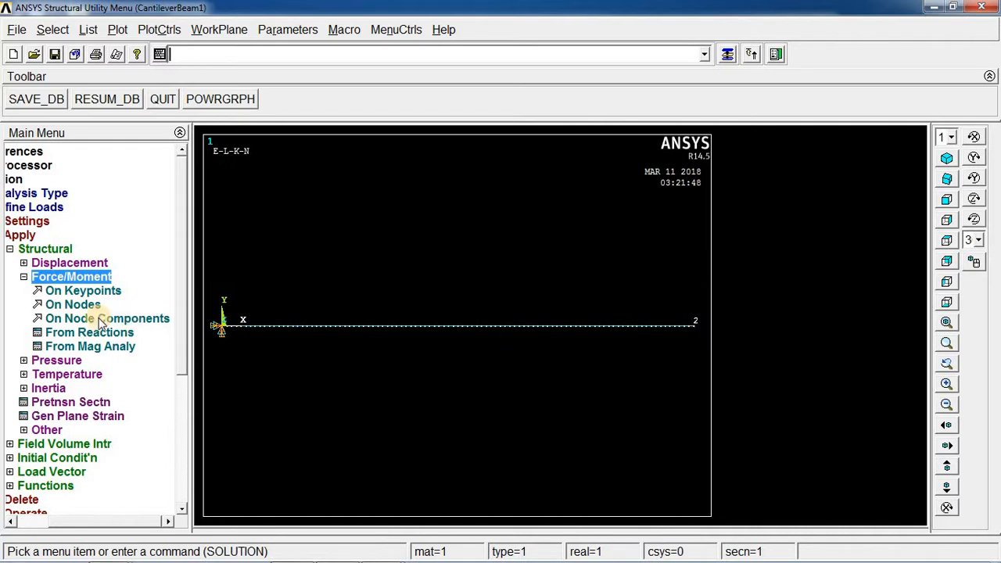
pyautogui.click(78, 305)
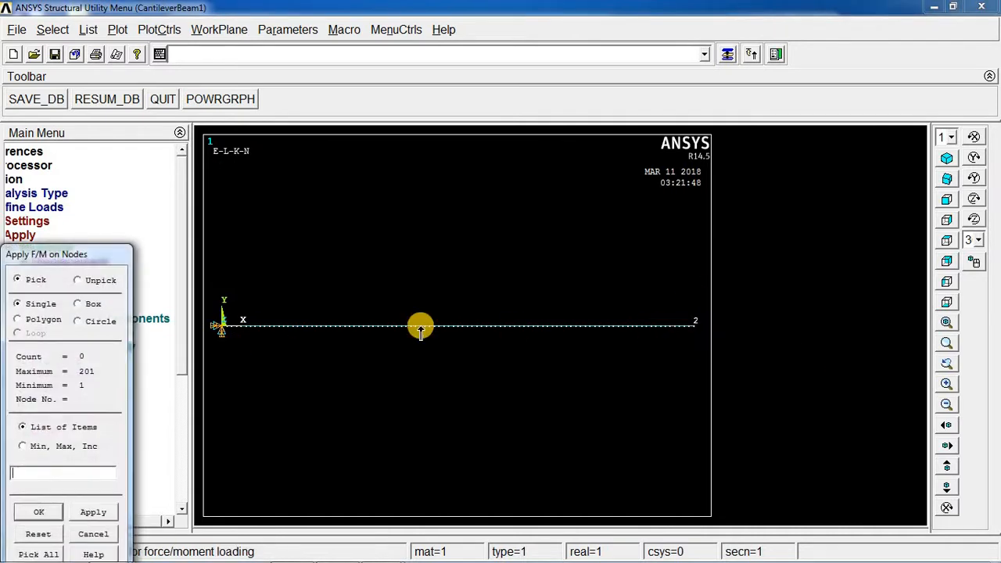
pyautogui.click(93, 534)
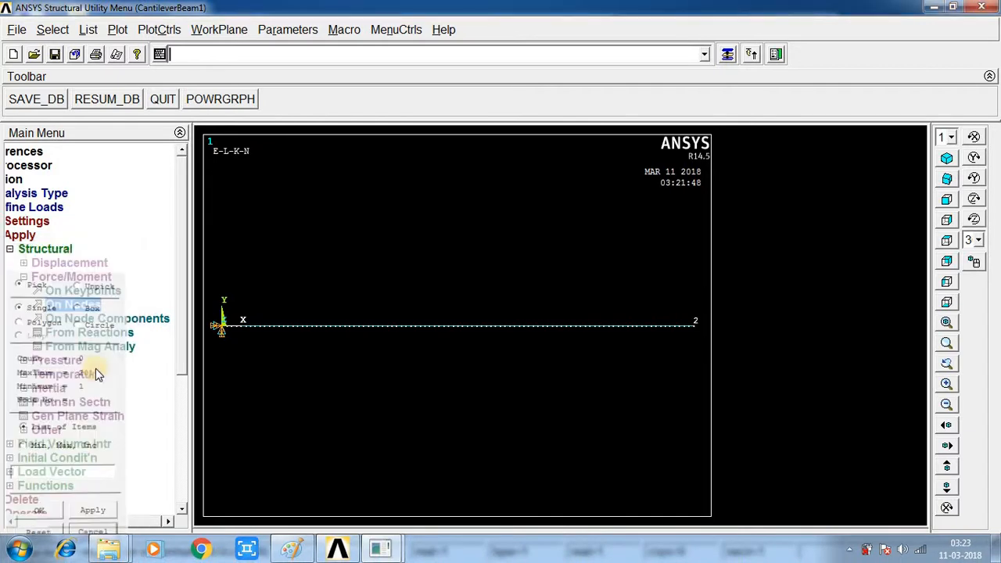
pyautogui.click(83, 308)
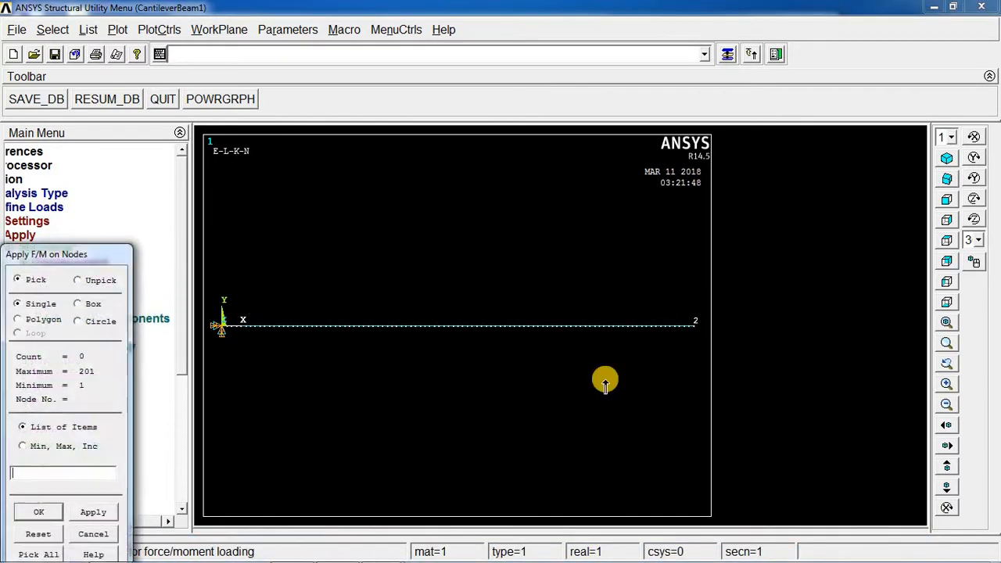
pyautogui.click(695, 327)
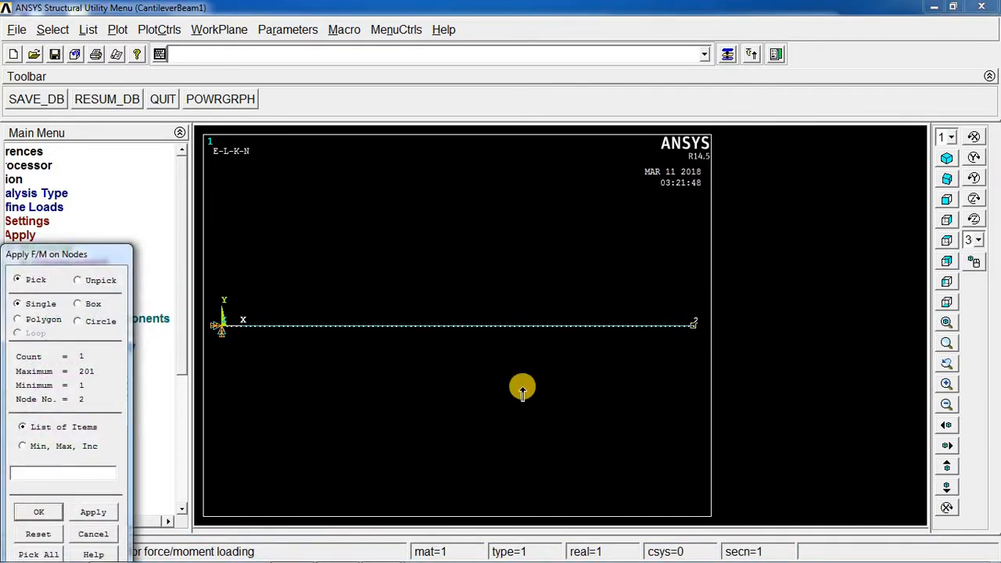
pyautogui.click(93, 513)
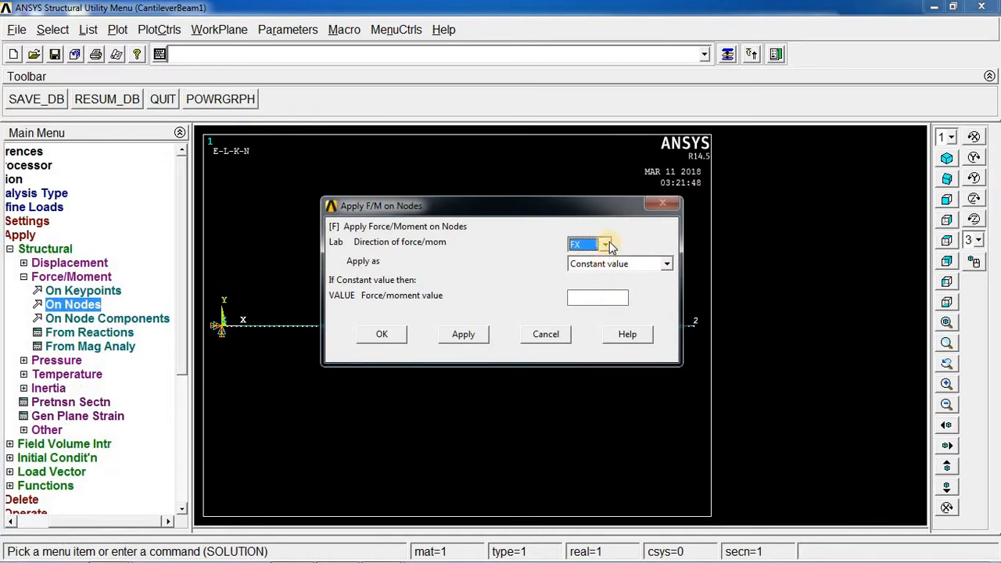
pyautogui.click(605, 245)
pyautogui.click(582, 268)
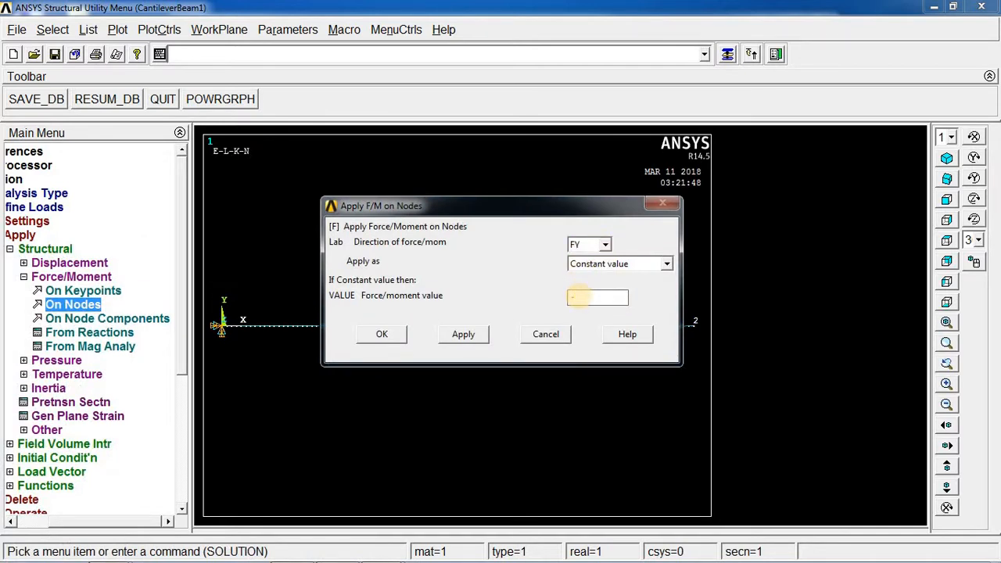
pyautogui.click(383, 335)
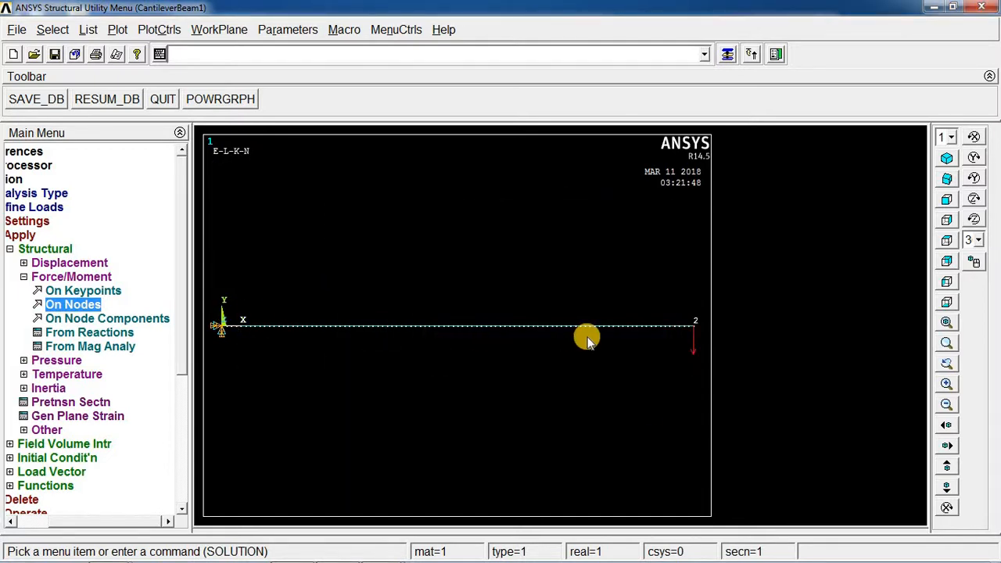
# Solve the current load step and close the solution note and status window.
pyautogui.click(23, 277)
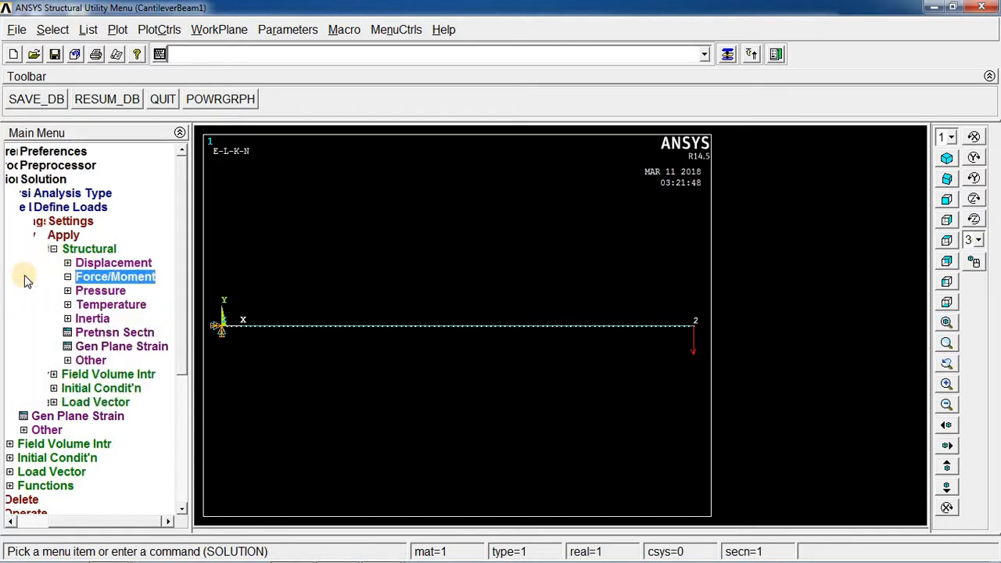
pyautogui.click(40, 235)
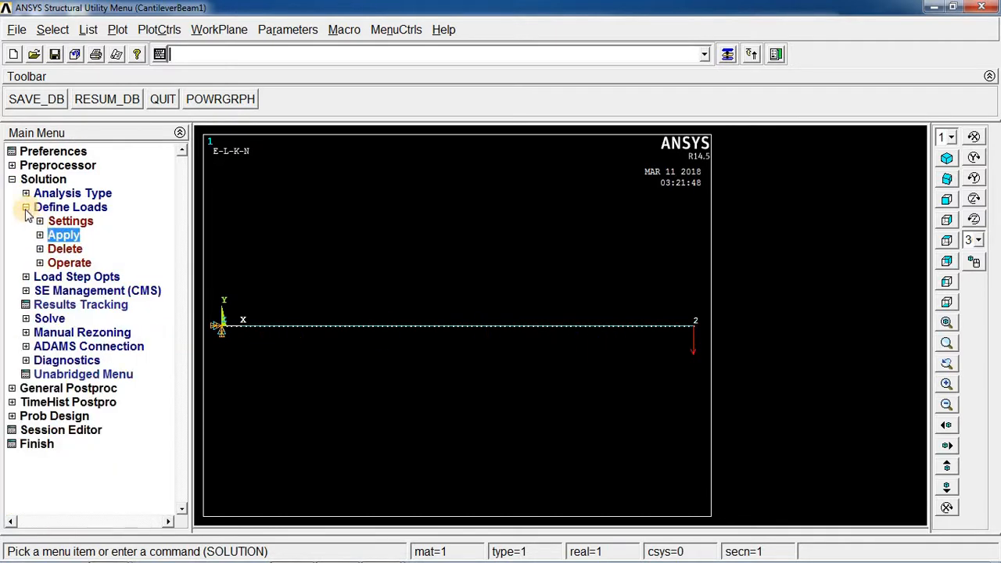
pyautogui.click(25, 208)
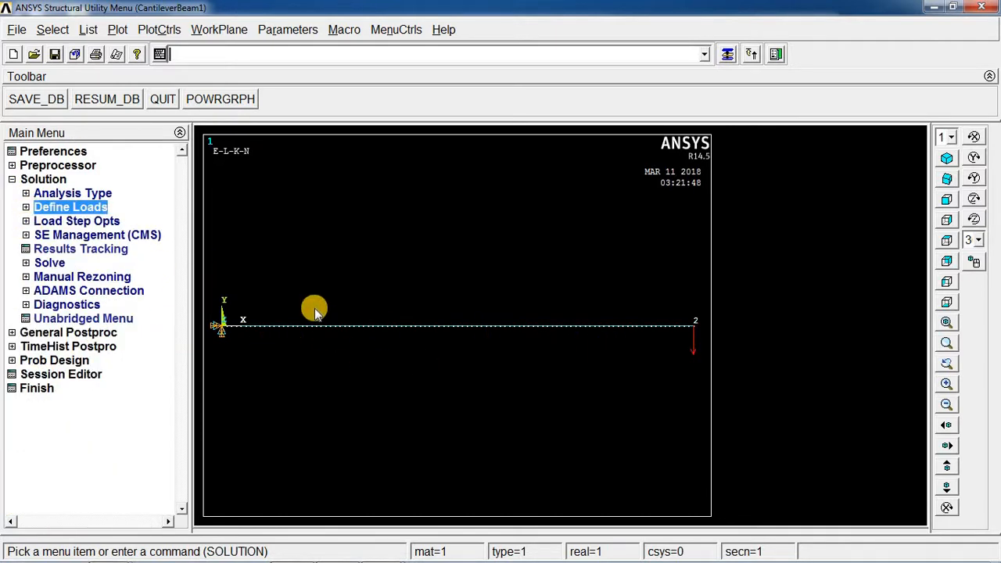
pyautogui.click(28, 264)
pyautogui.click(74, 278)
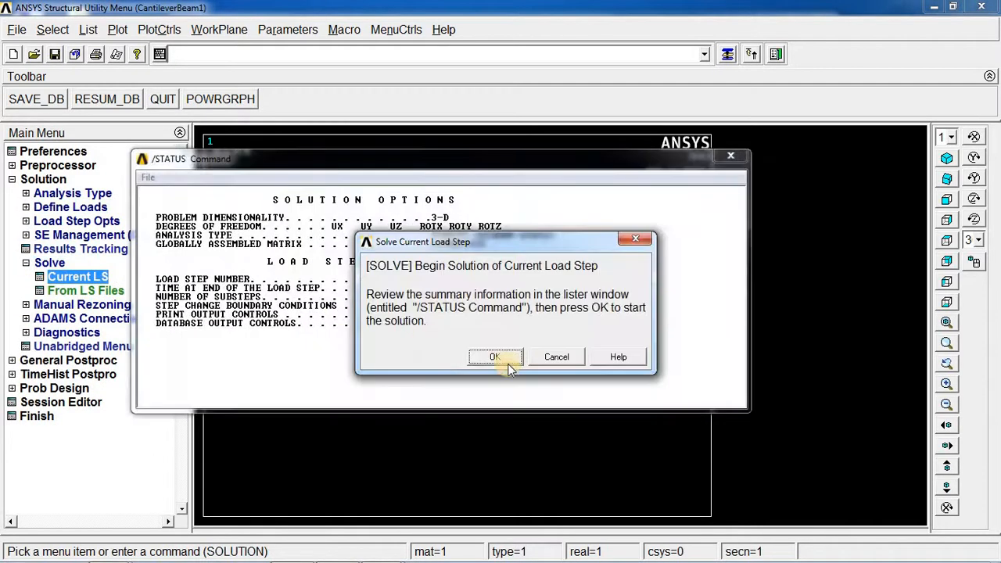
pyautogui.click(505, 360)
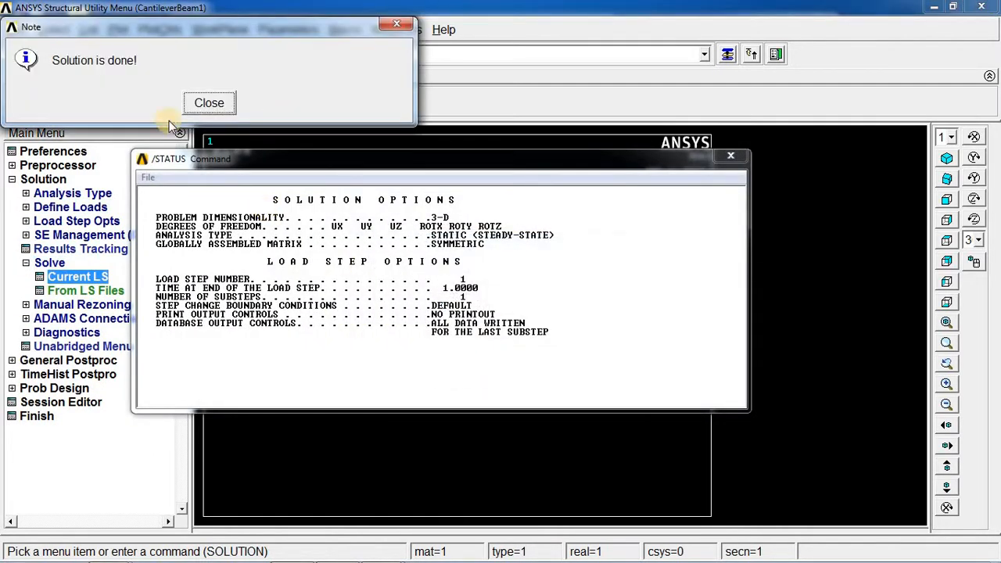
pyautogui.click(207, 104)
pyautogui.click(727, 156)
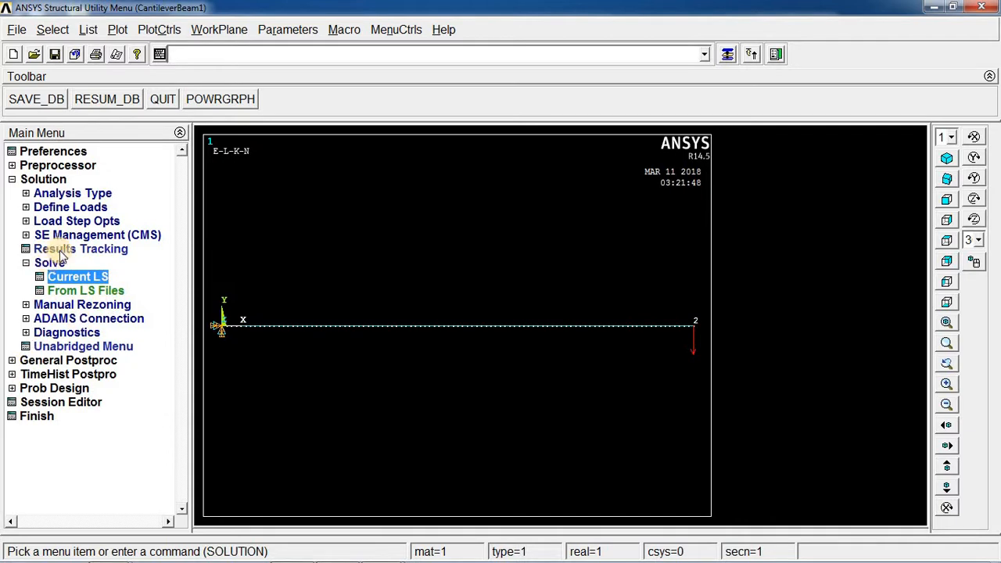
# Read the first result set in General Postproc and open the Plot Results options.
pyautogui.click(13, 361)
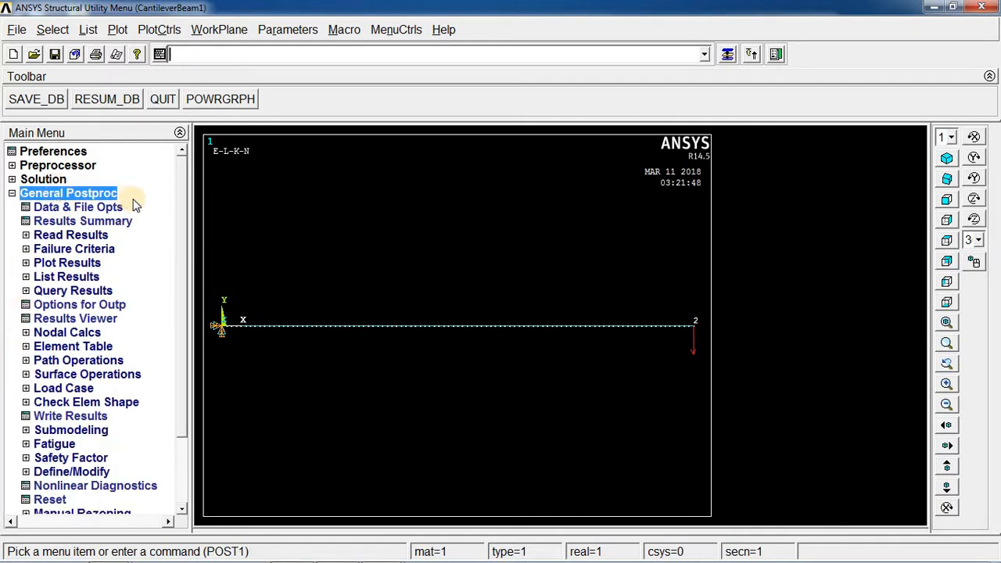
pyautogui.click(44, 235)
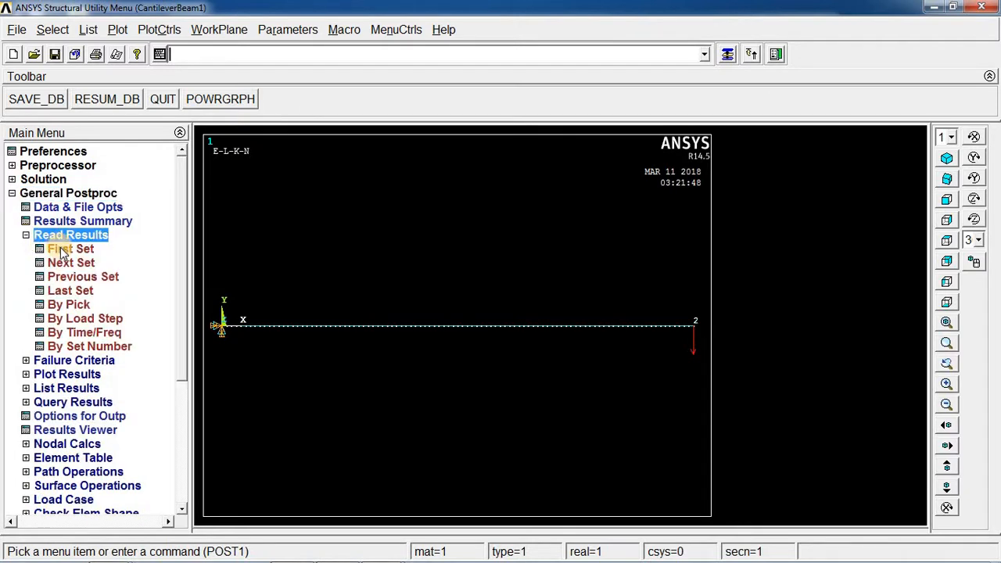
pyautogui.click(61, 249)
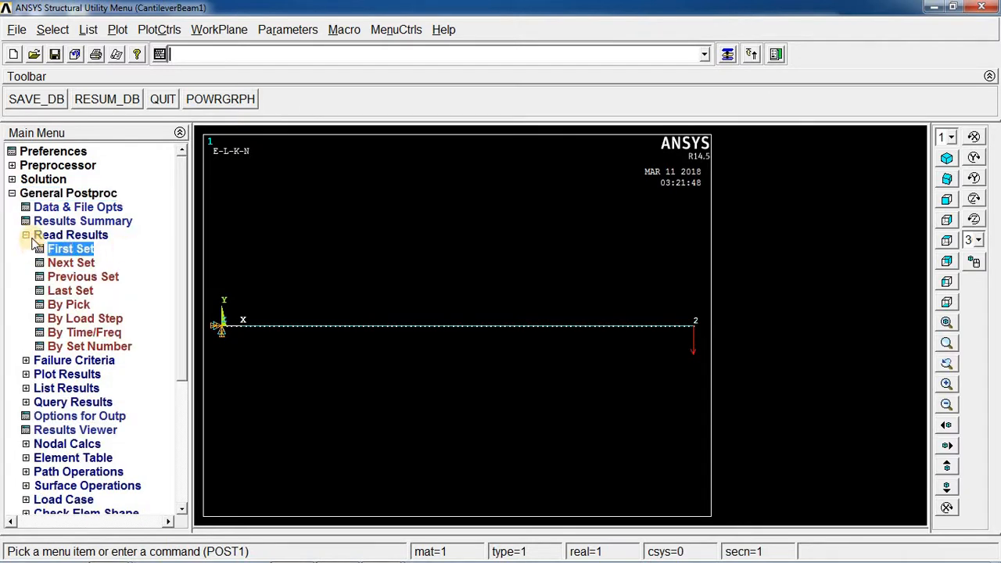
pyautogui.click(27, 237)
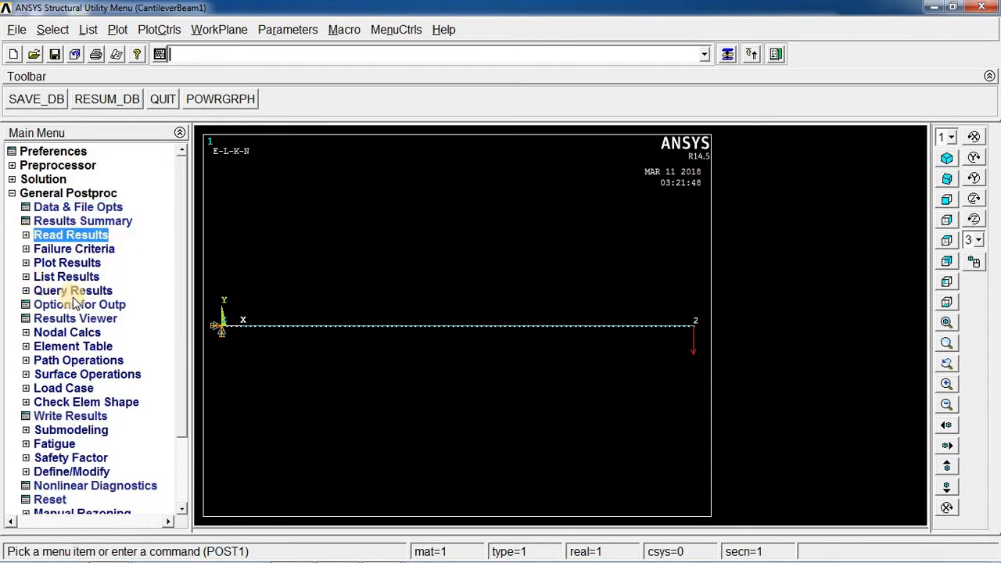
pyautogui.click(27, 263)
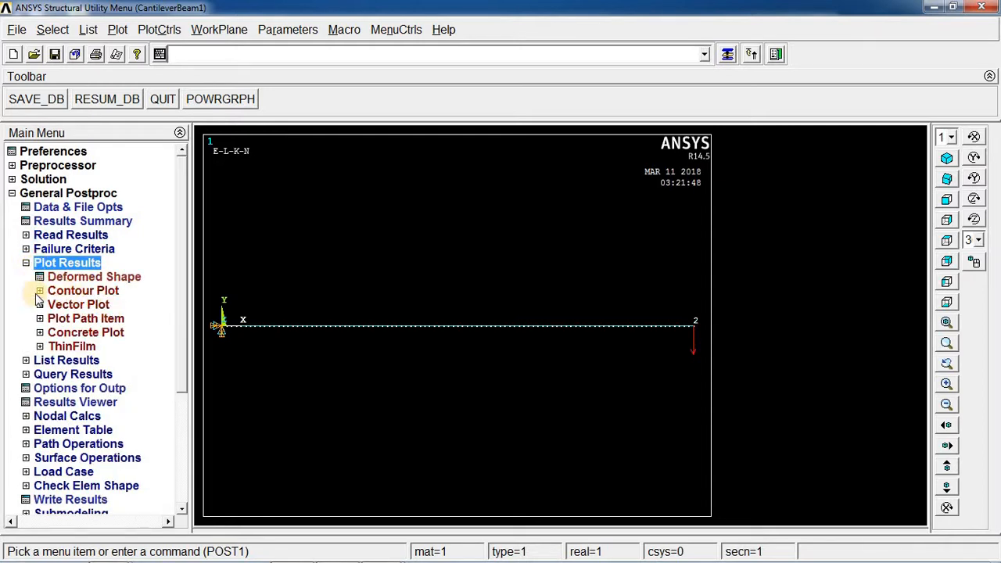
# Contour-plot the nodal Y-component of displacement, showing the deformed shape with the undeformed model.
pyautogui.click(40, 291)
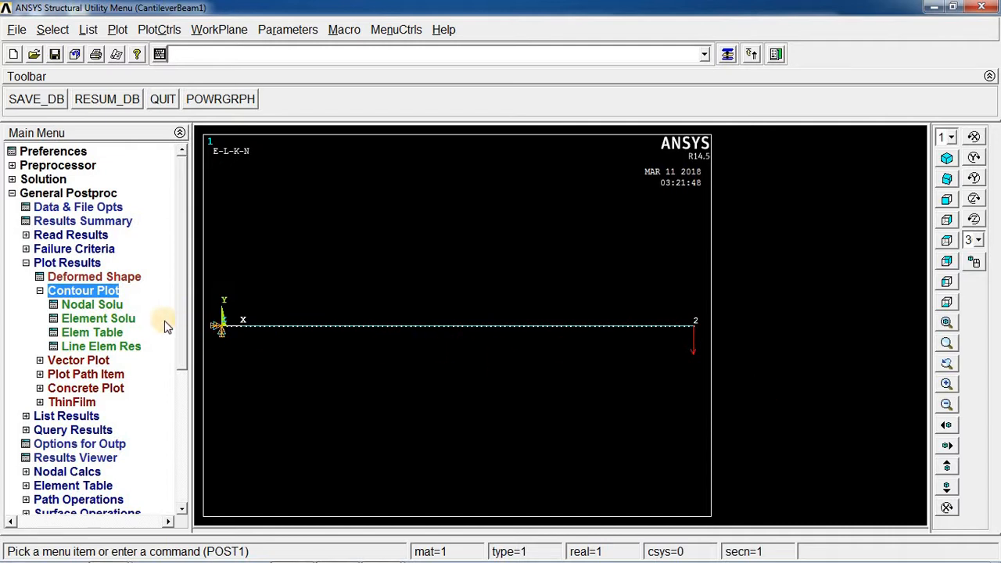
pyautogui.click(106, 306)
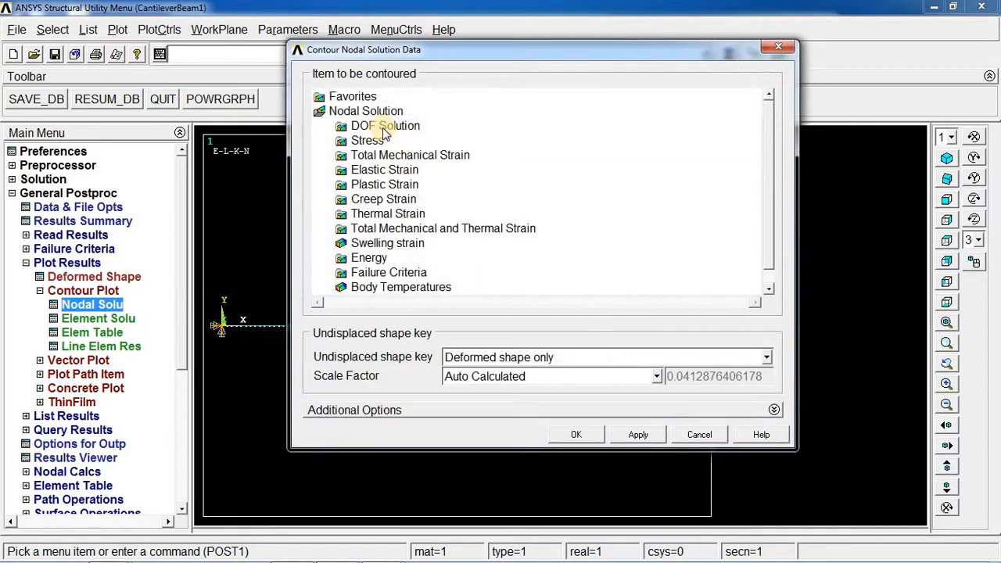
pyautogui.click(383, 127)
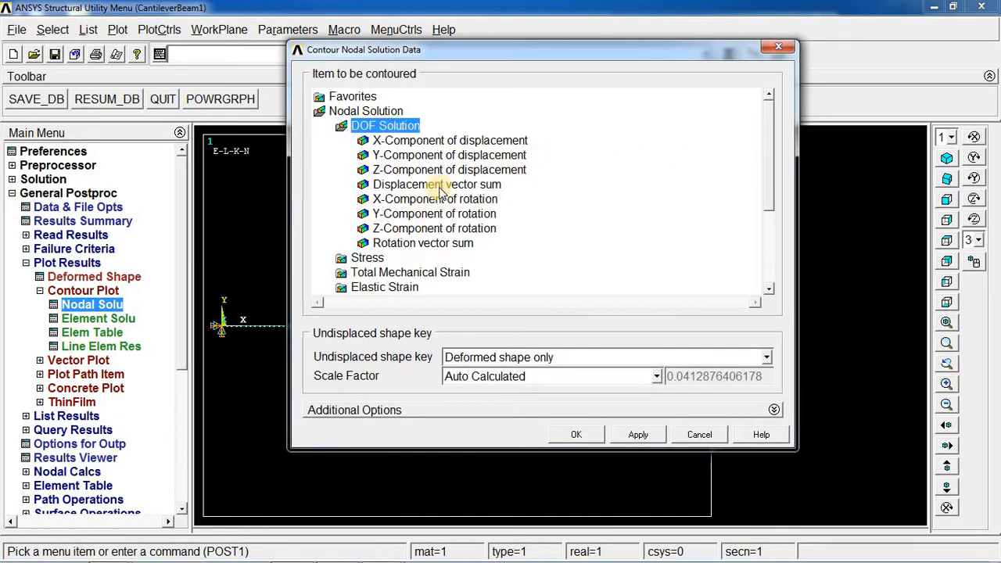
pyautogui.click(446, 158)
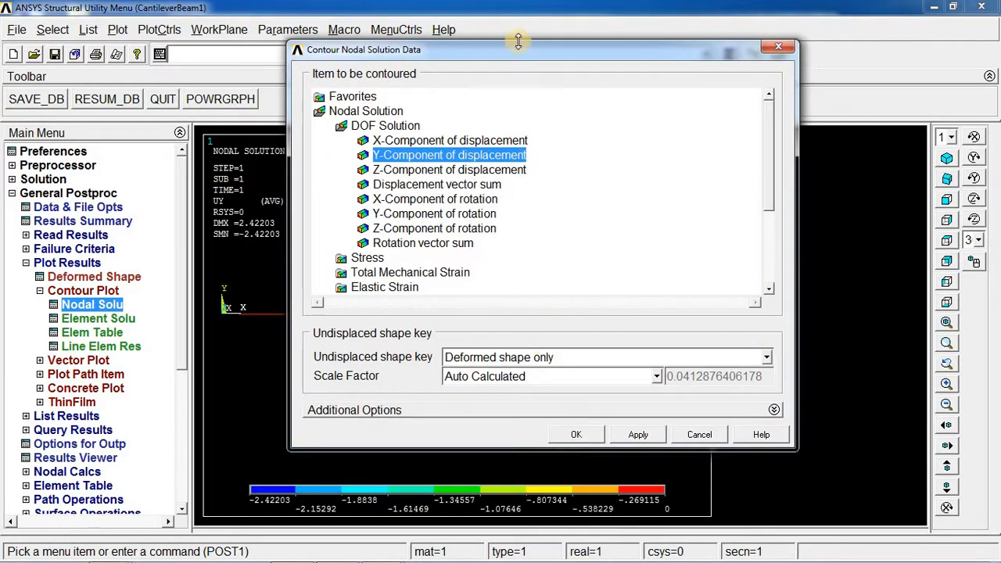
pyautogui.moveTo(657, 50); pyautogui.dragTo(949, 115)
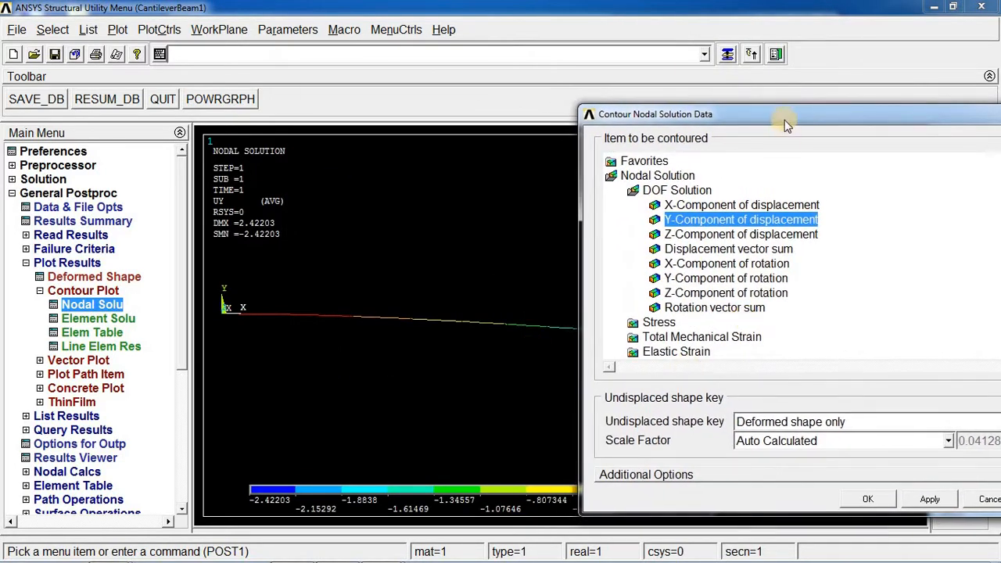
pyautogui.moveTo(784, 120); pyautogui.dragTo(538, 74)
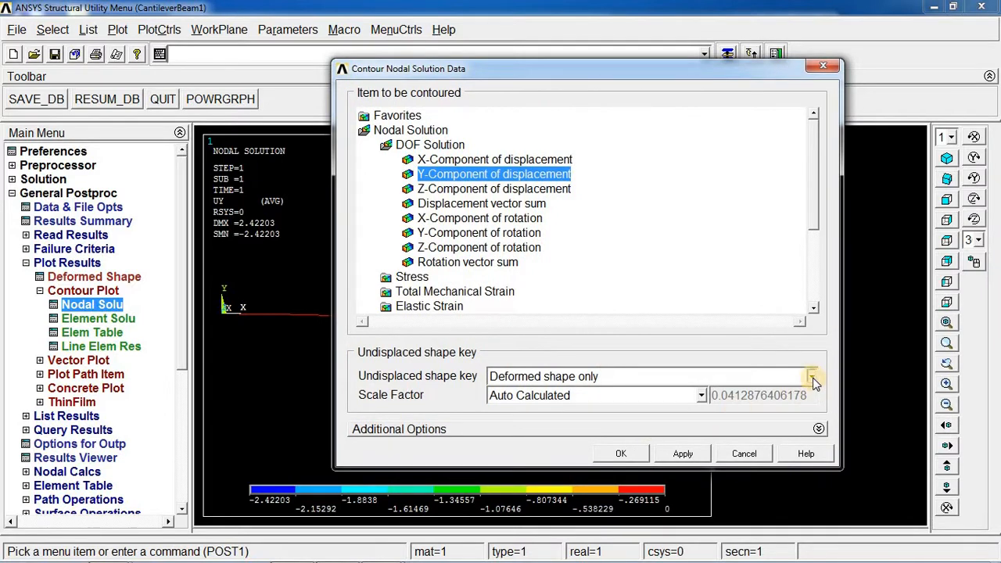
pyautogui.click(812, 378)
pyautogui.click(678, 408)
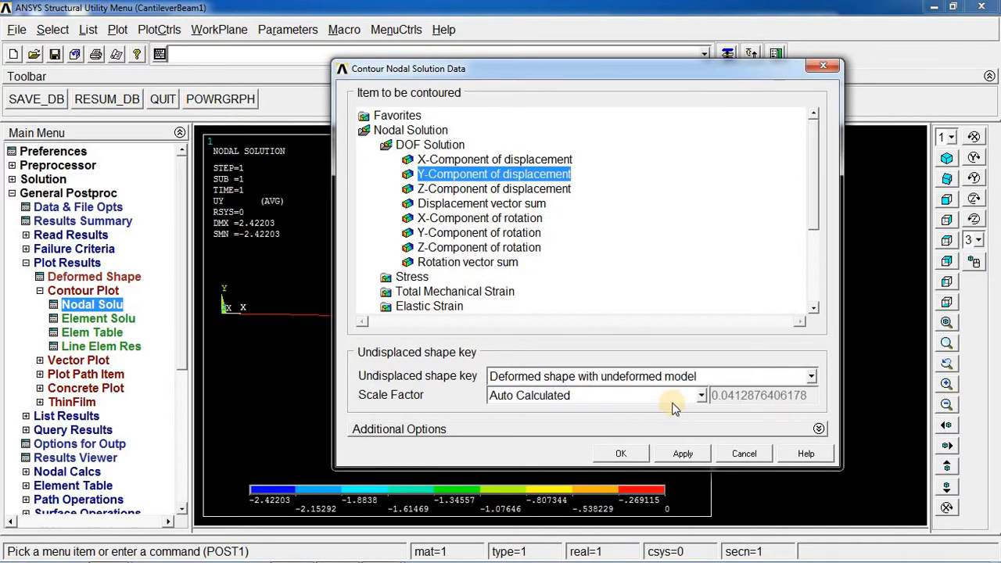
pyautogui.click(622, 454)
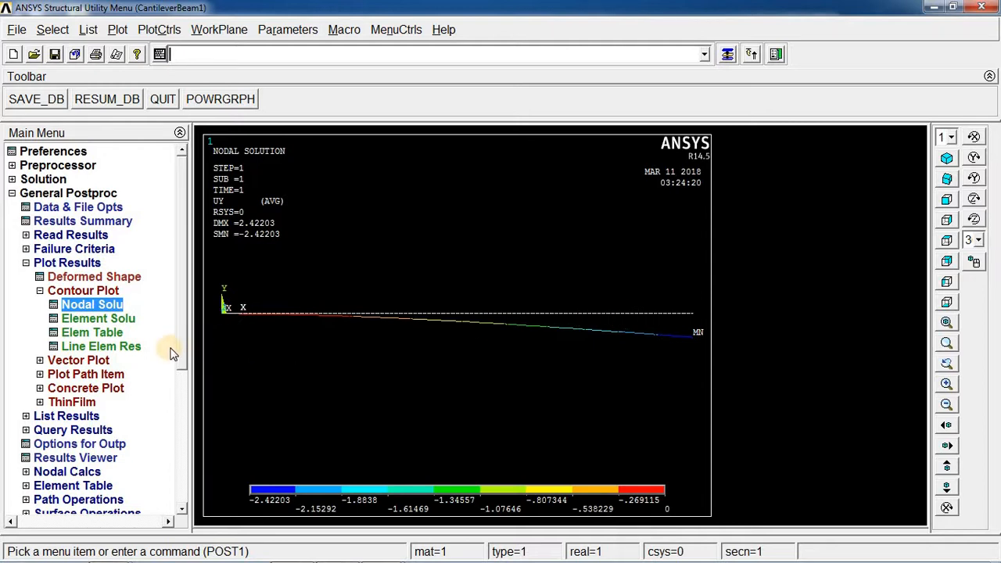
# Contour-plot the element Z-component of moment, showing the deformed shape with the undeformed model.
pyautogui.click(101, 319)
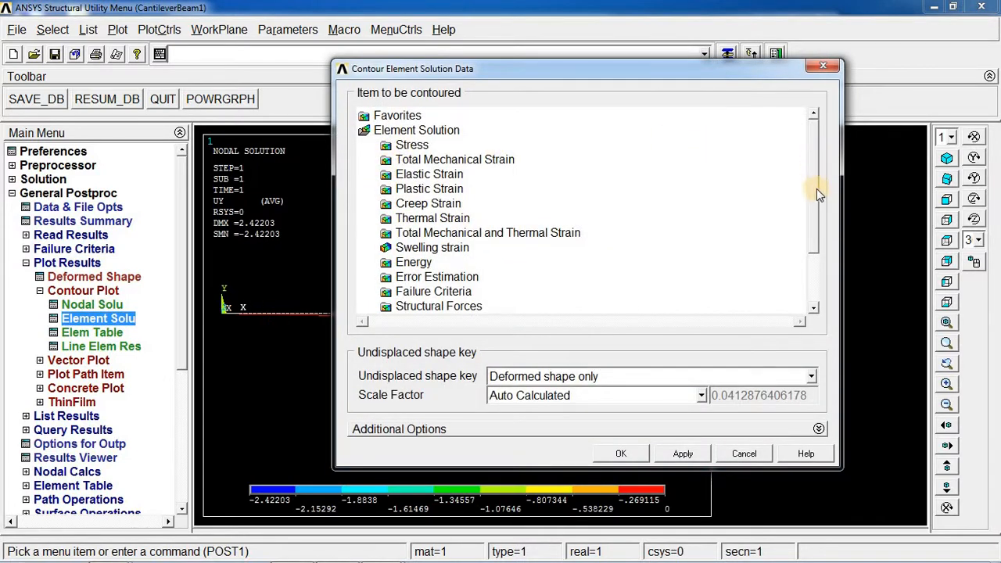
pyautogui.scroll(-2, 817, 194)
pyautogui.click(481, 248)
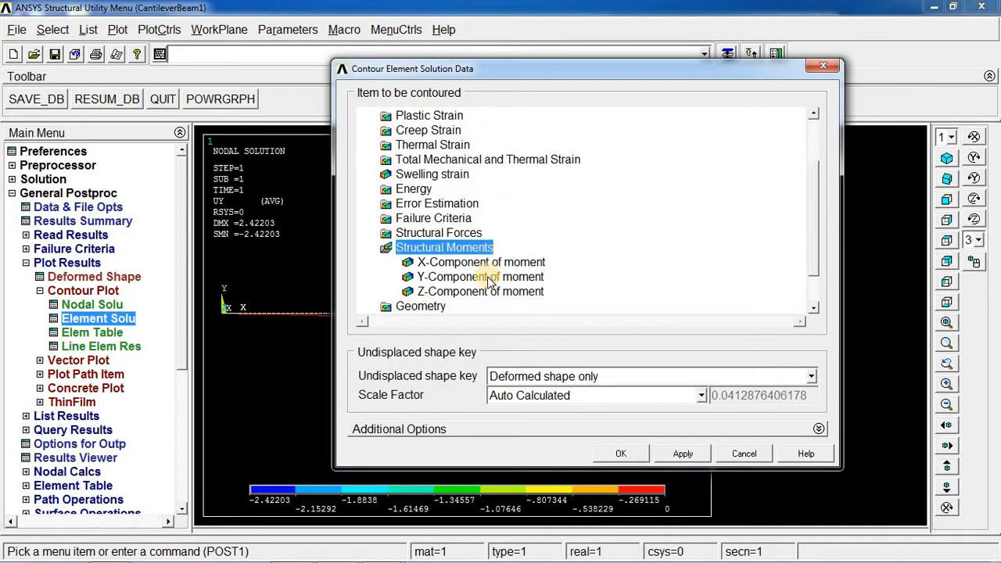
pyautogui.click(491, 293)
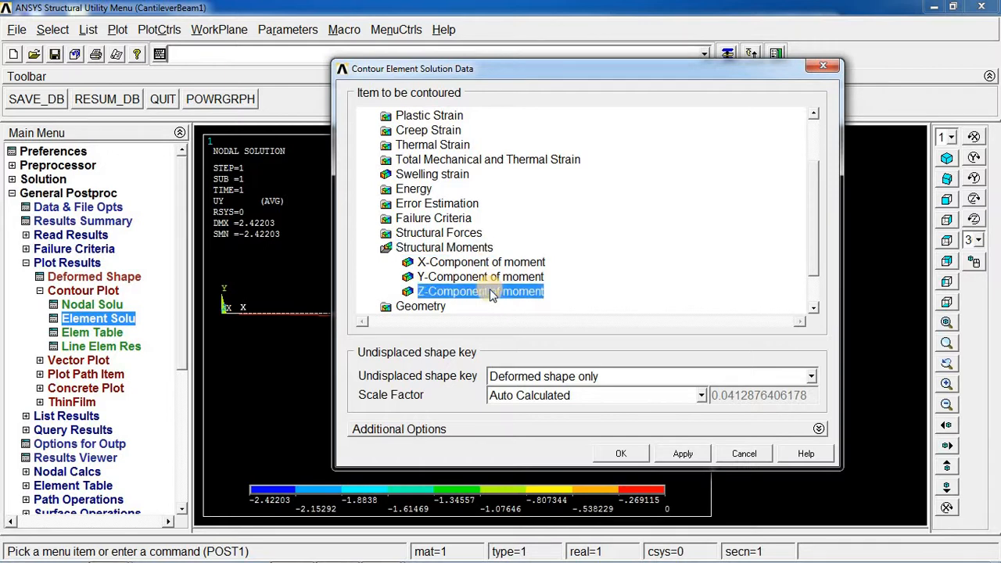
pyautogui.click(751, 376)
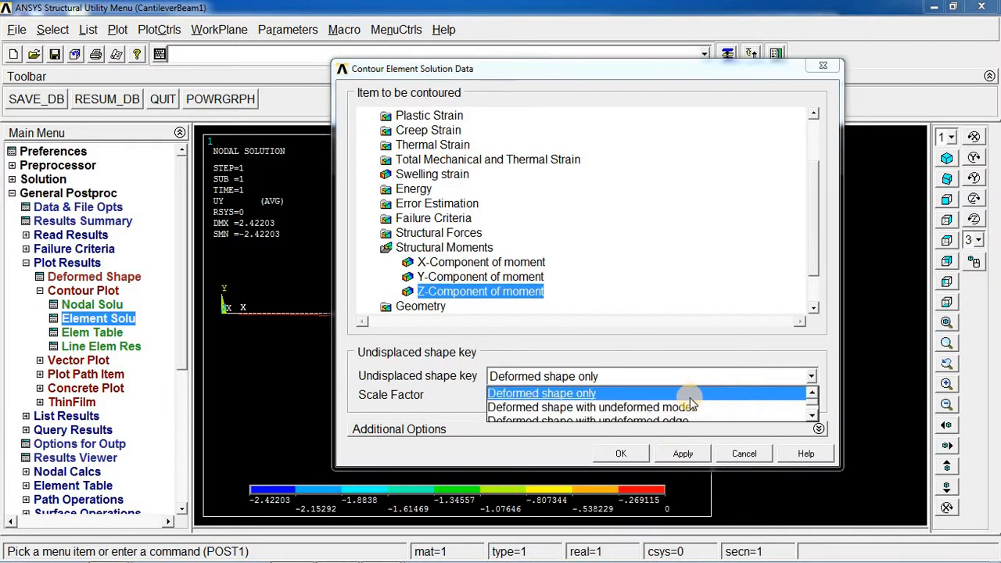
pyautogui.click(673, 406)
pyautogui.click(682, 455)
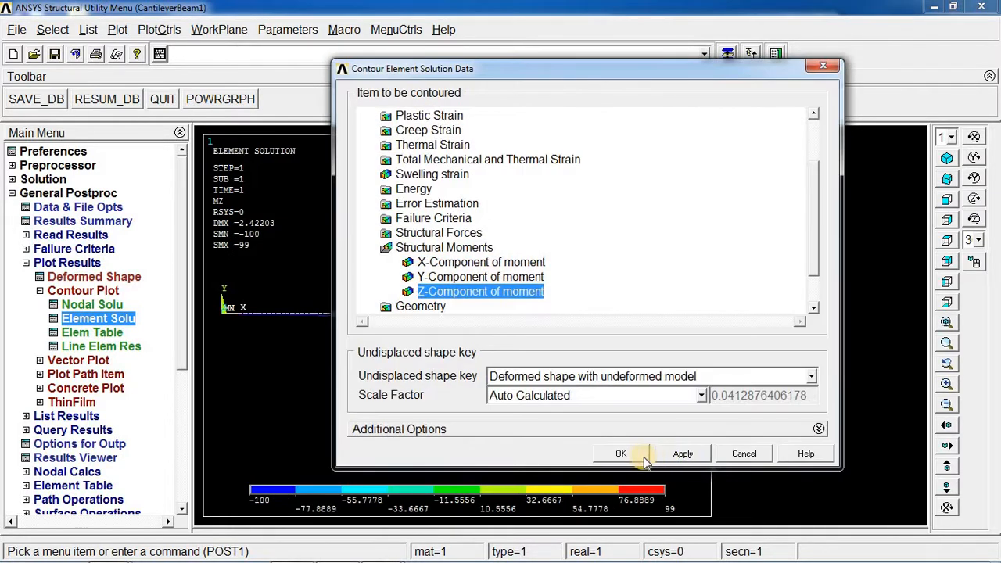
pyautogui.click(630, 455)
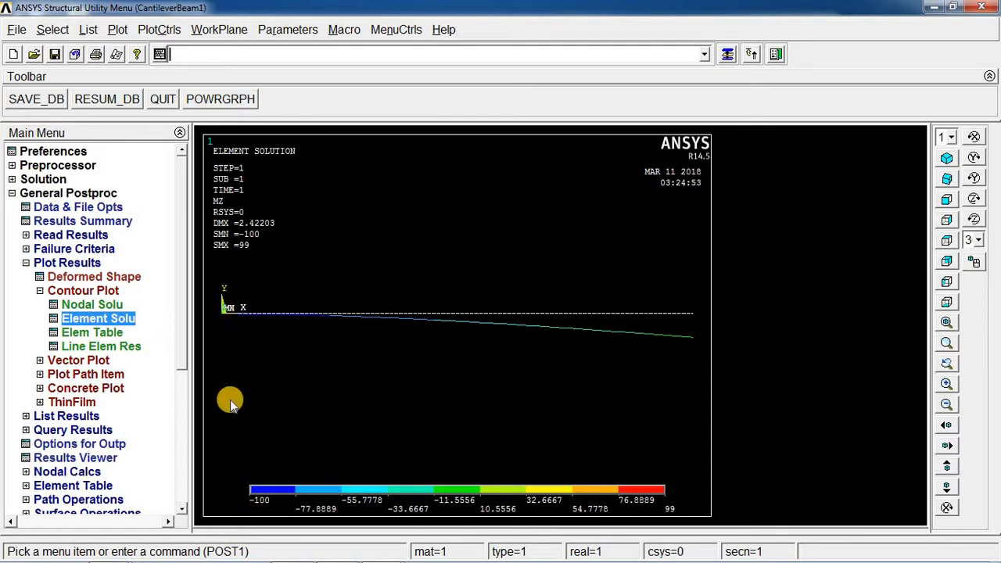
# Define element table items by sequence number SMISC, 3 and close the Element Table Data dialog.
pyautogui.click(39, 291)
pyautogui.click(27, 264)
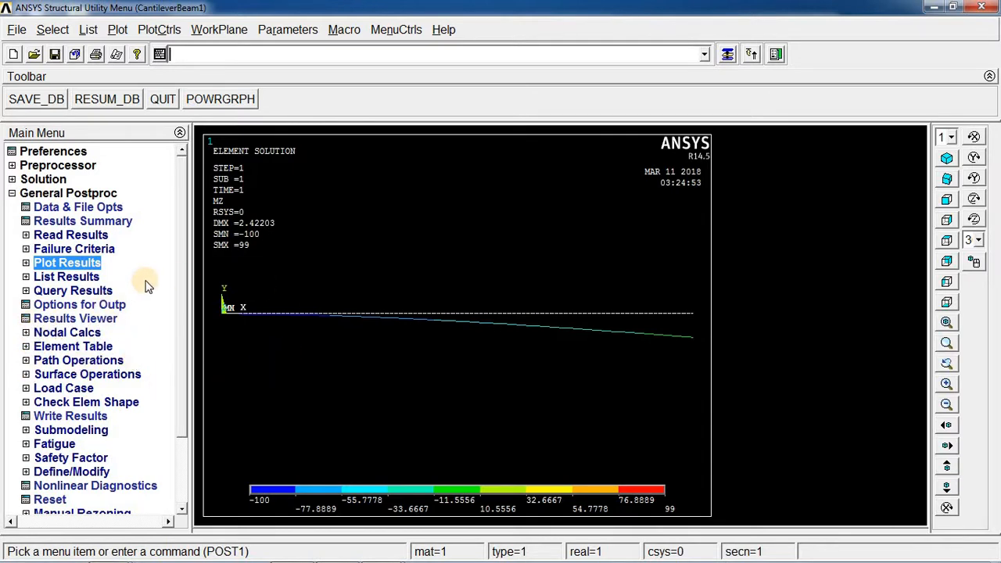
pyautogui.click(26, 348)
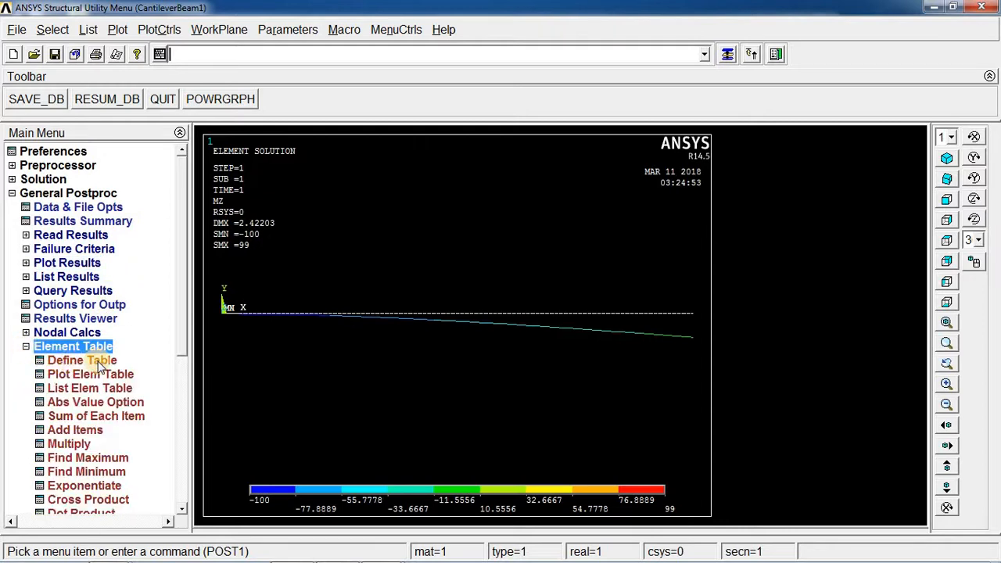
pyautogui.click(88, 360)
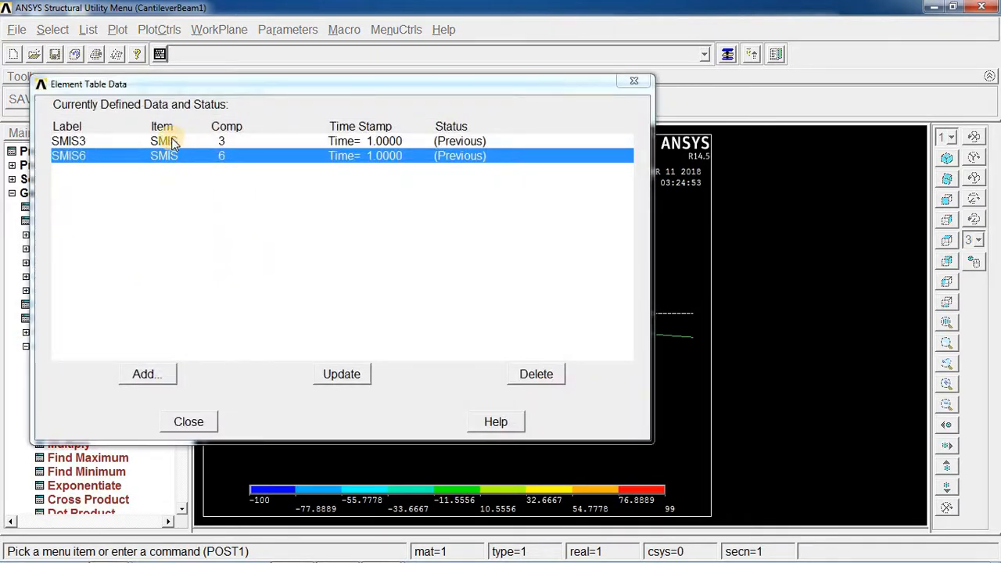
pyautogui.click(145, 374)
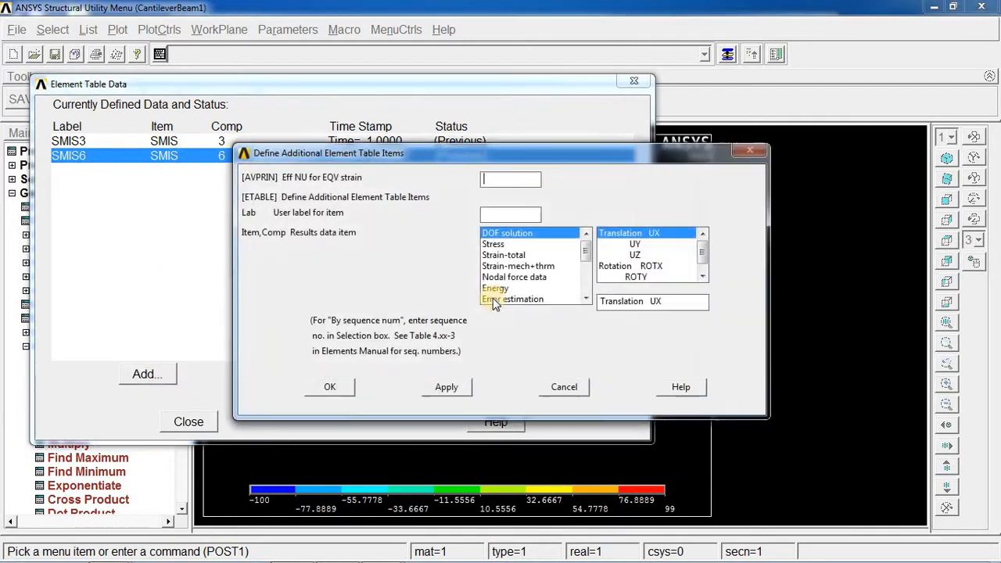
pyautogui.scroll(-3, 592, 290)
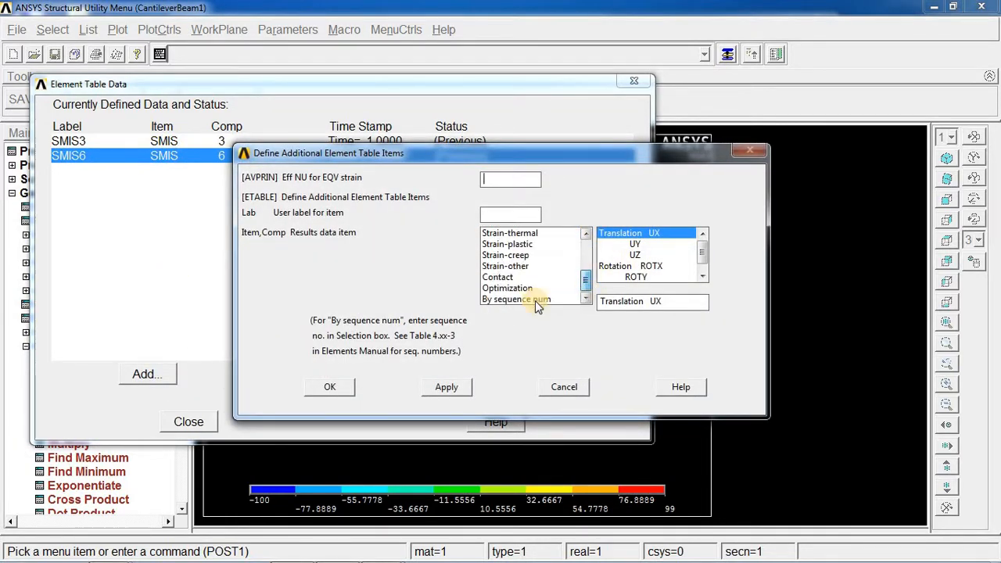
pyautogui.click(540, 299)
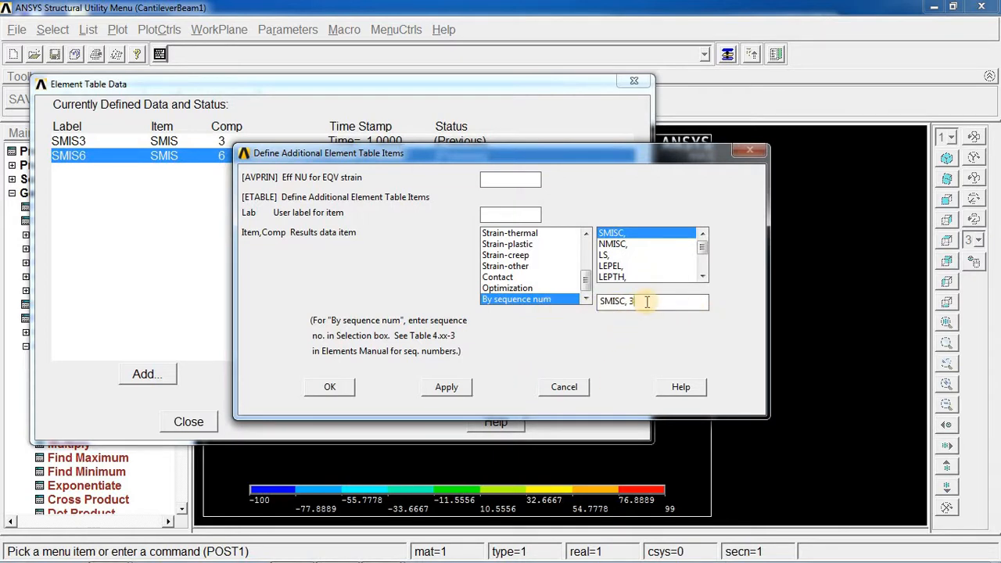
pyautogui.click(575, 391)
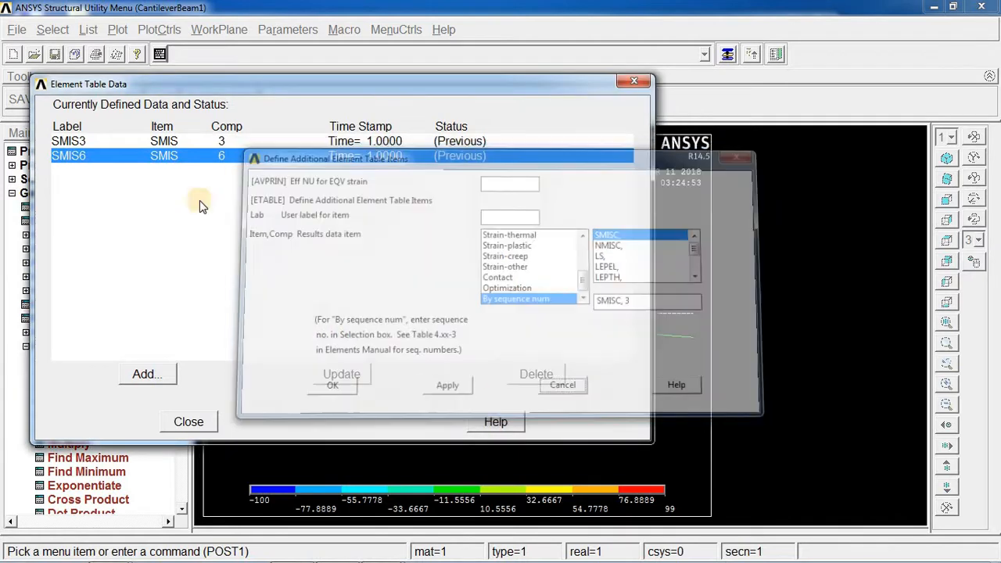
pyautogui.click(147, 374)
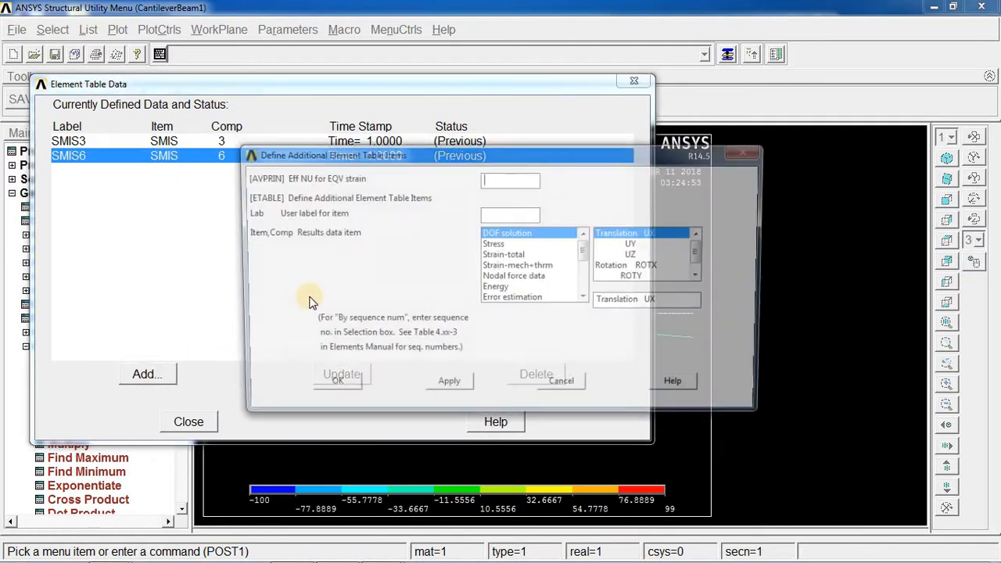
pyautogui.click(586, 262)
pyautogui.click(539, 299)
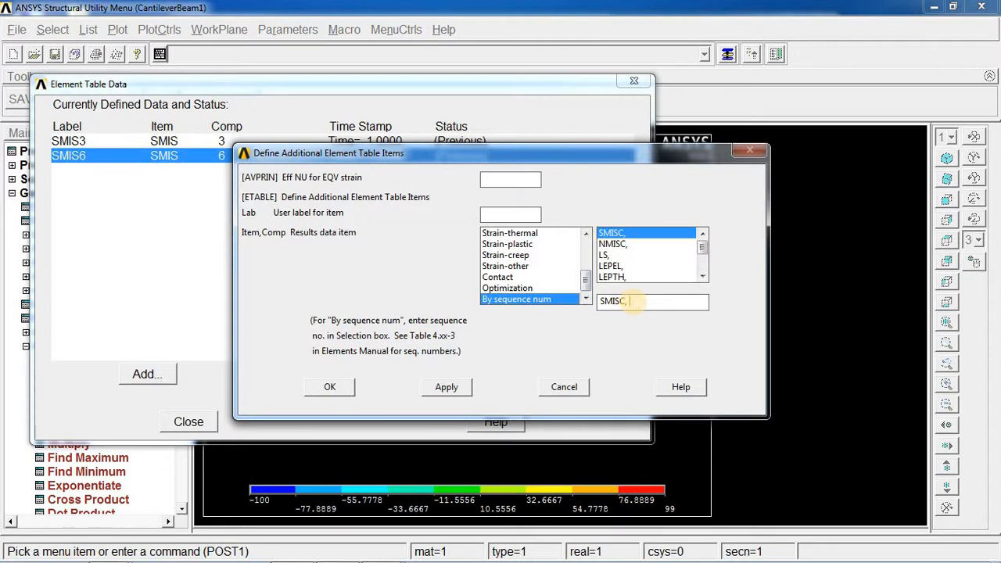
pyautogui.click(569, 387)
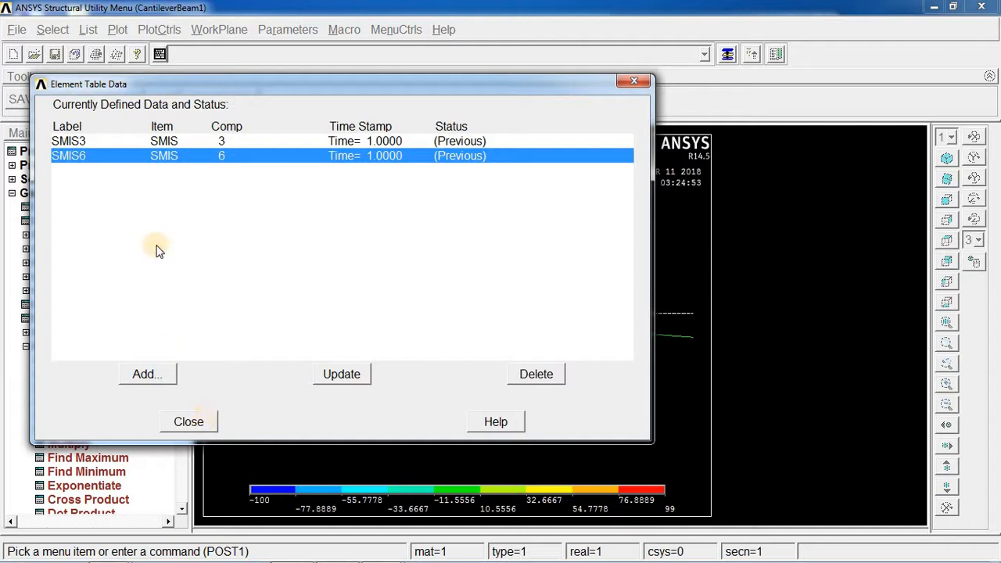
pyautogui.click(191, 421)
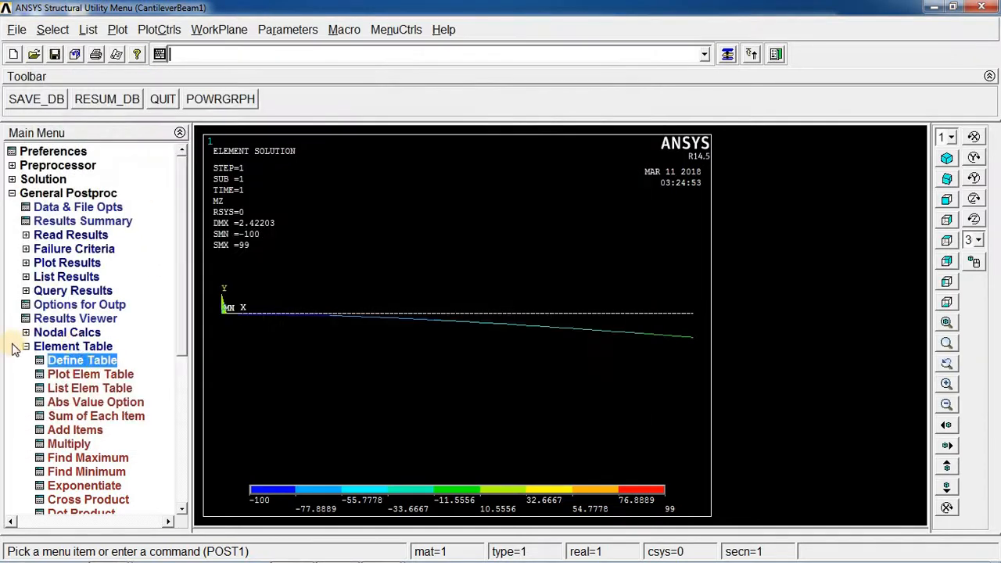
# Plot line element results with SMIS3 at both node I and node J on the undeformed shape.
pyautogui.click(28, 266)
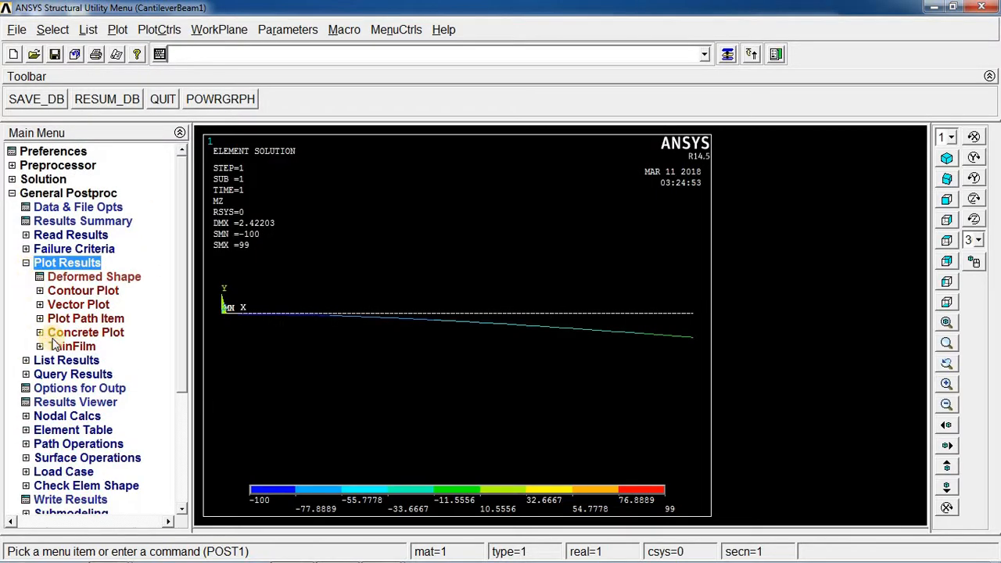
pyautogui.click(40, 292)
pyautogui.click(86, 347)
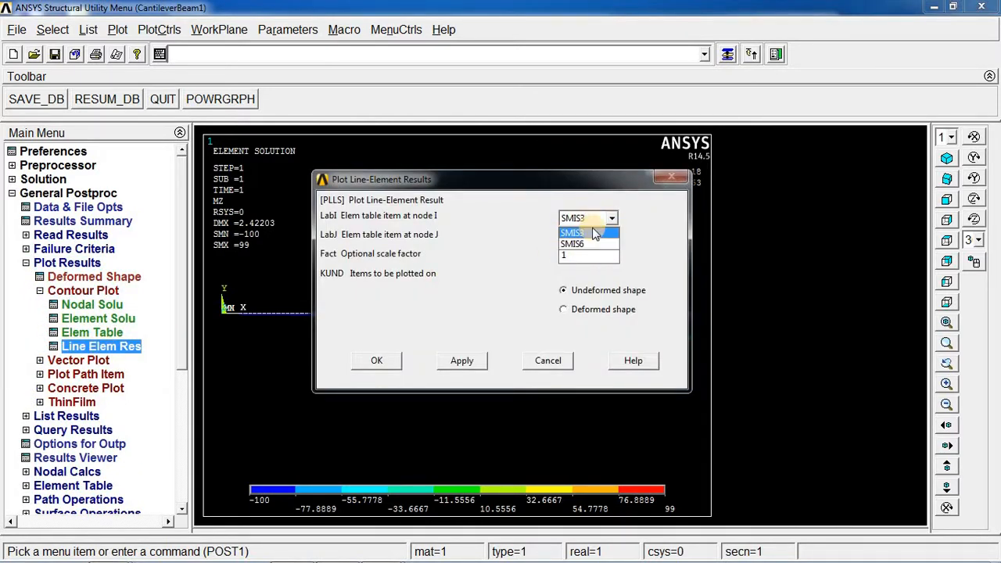
pyautogui.click(594, 234)
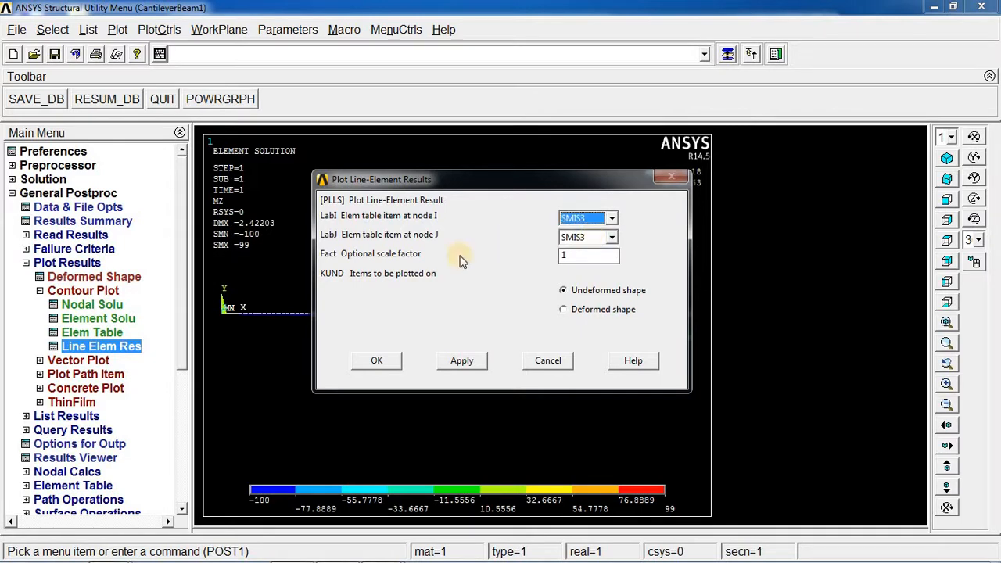
pyautogui.click(590, 239)
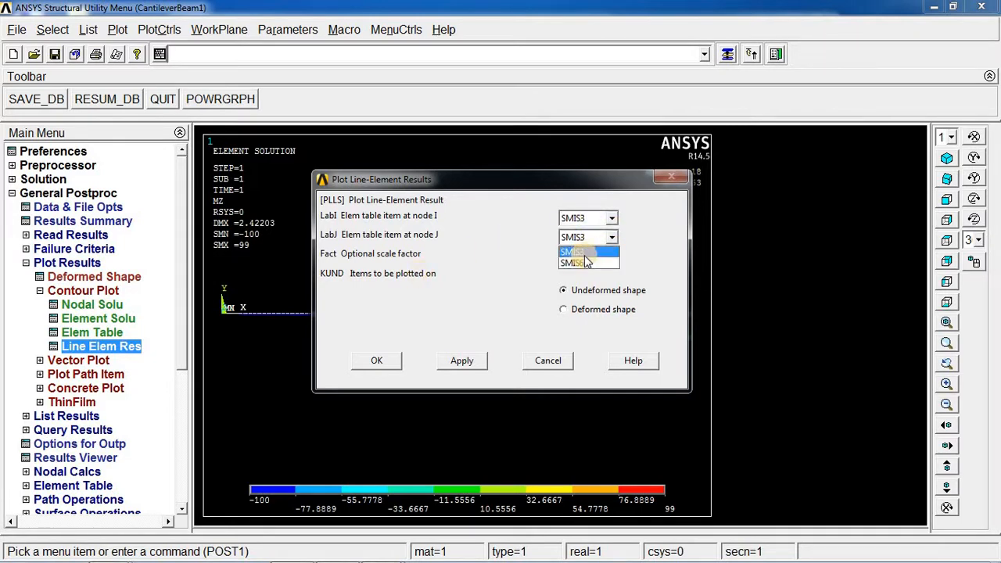
pyautogui.click(583, 253)
pyautogui.click(460, 362)
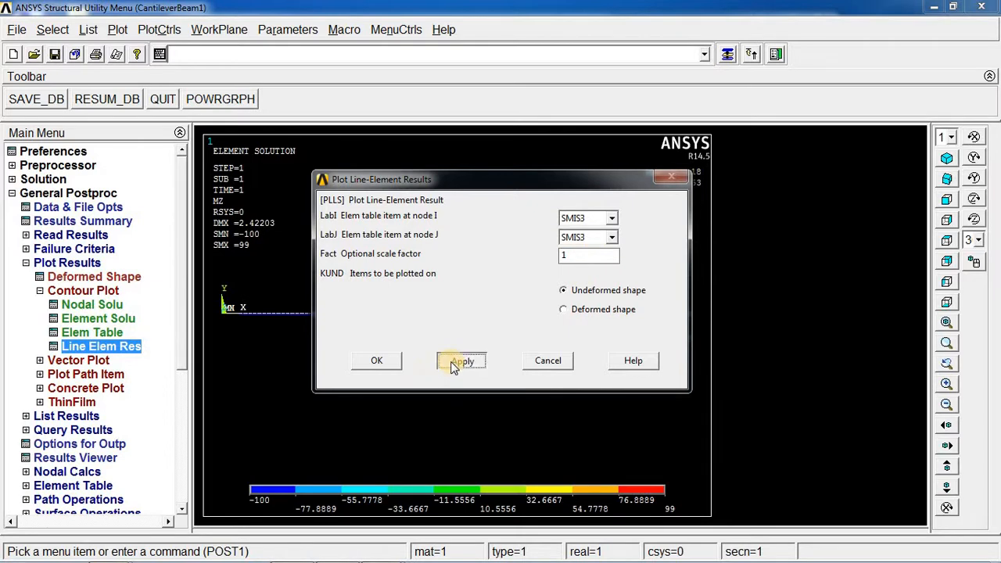
pyautogui.click(376, 360)
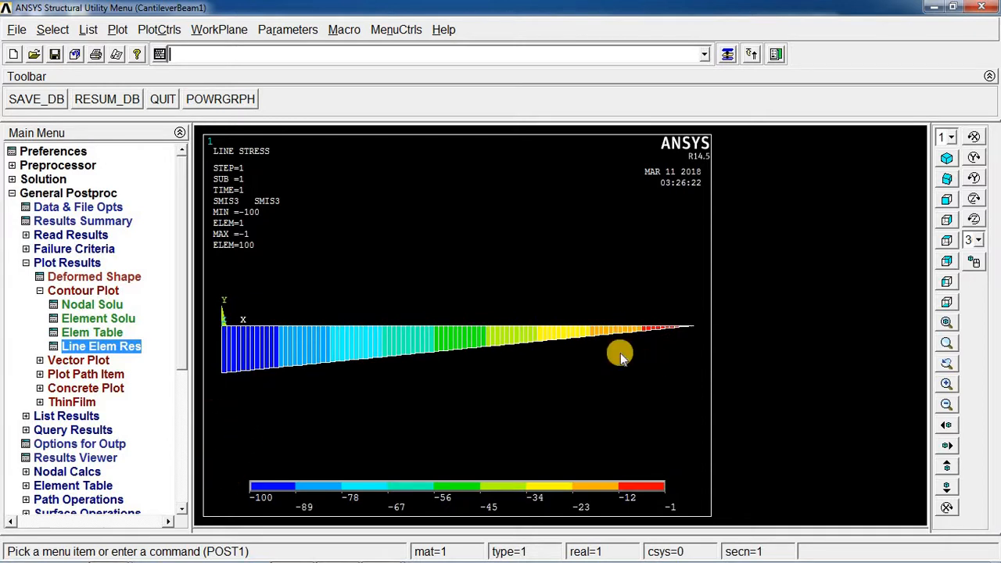
pyautogui.click(40, 291)
pyautogui.click(26, 263)
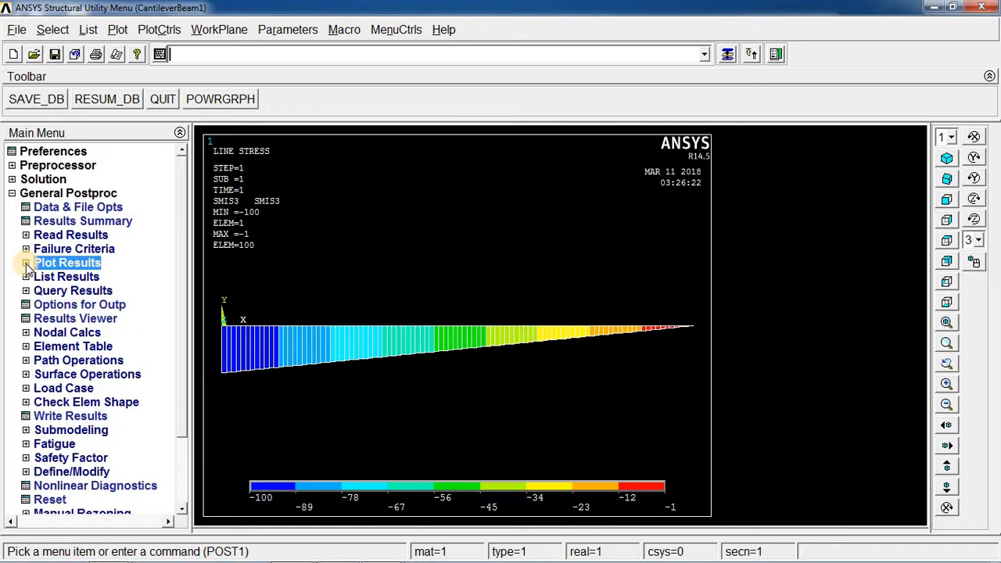
pyautogui.click(26, 263)
pyautogui.click(40, 291)
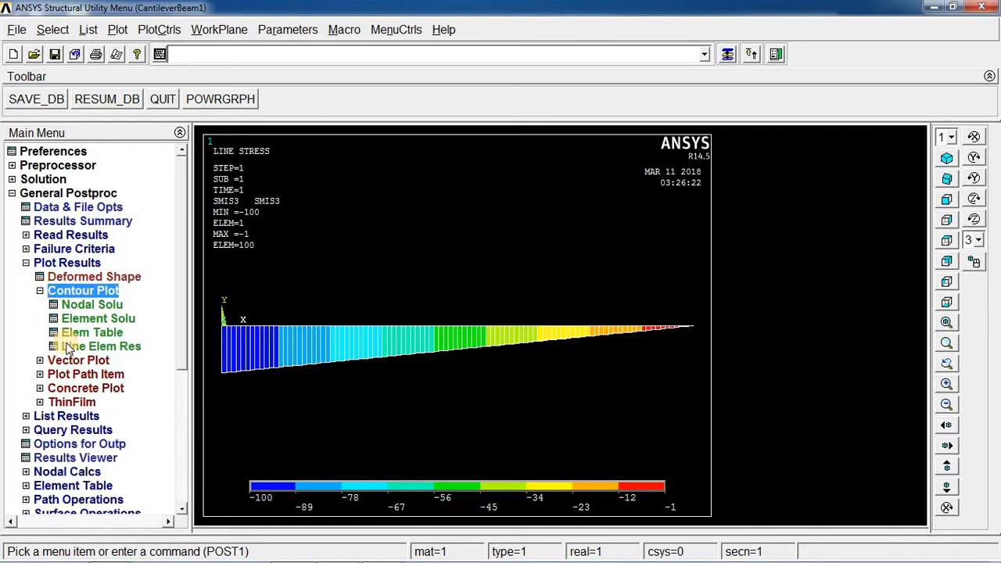
pyautogui.click(40, 291)
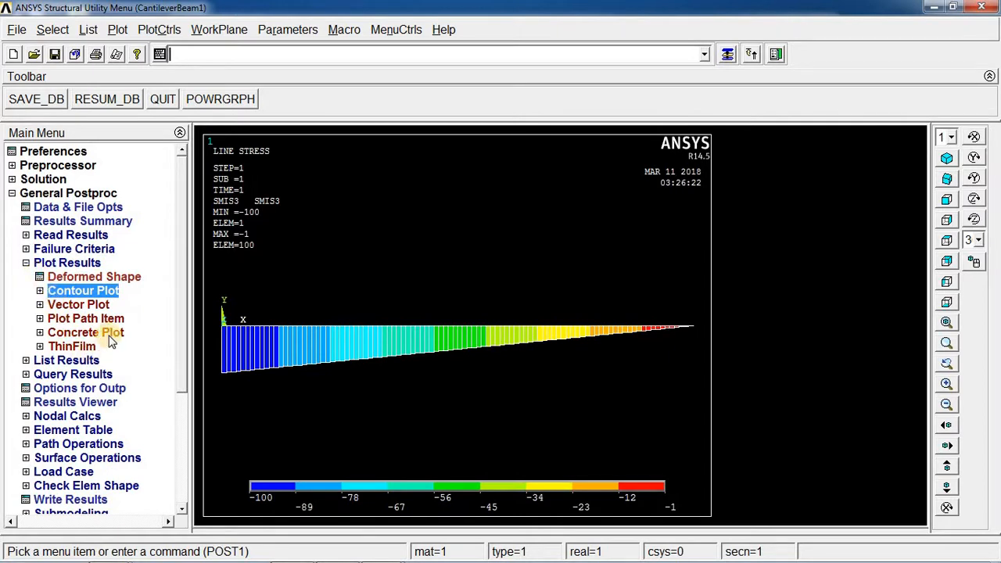
pyautogui.click(26, 263)
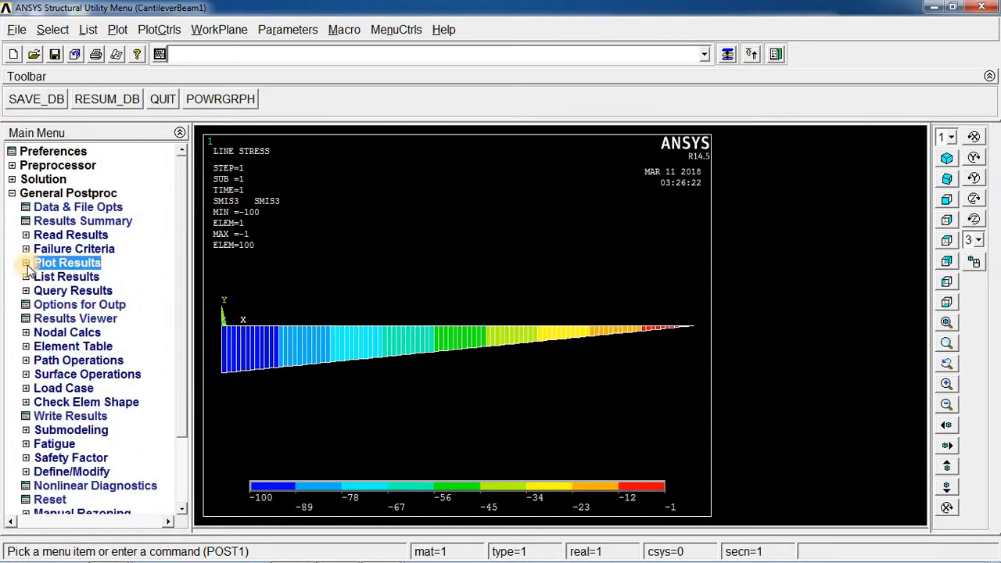
pyautogui.click(12, 193)
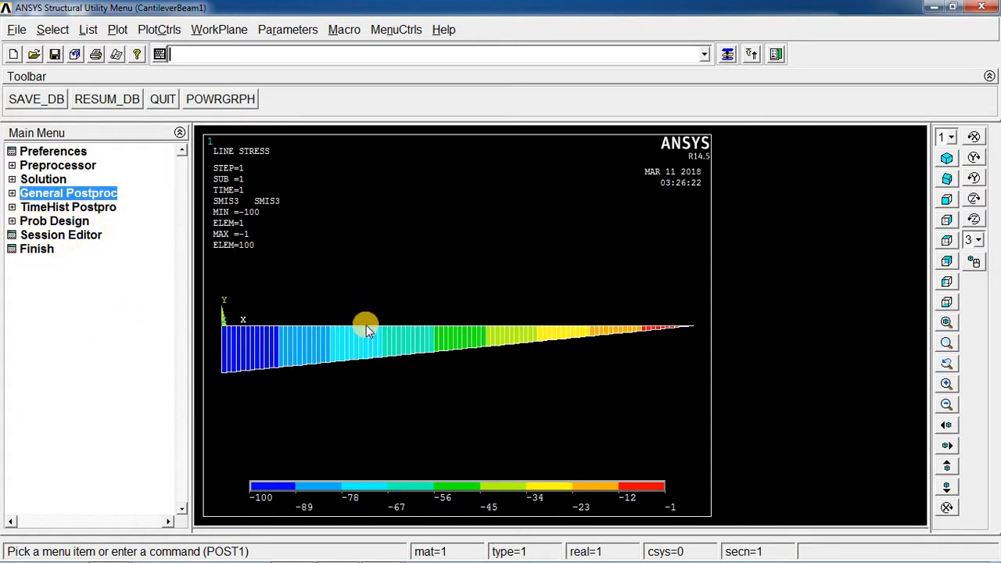